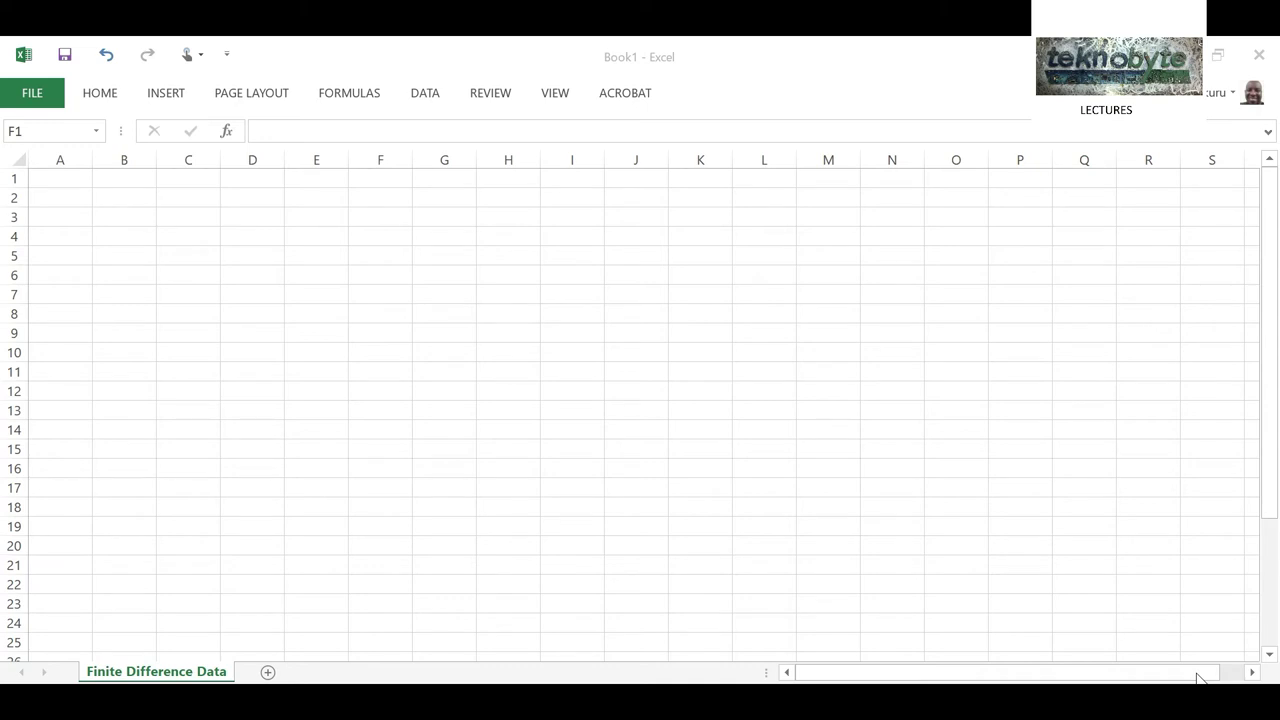
Enter the column headings Node i, L, Z and Y in cells G3 to J3.
{"action": "left_click", "coordinate": [446, 215]}
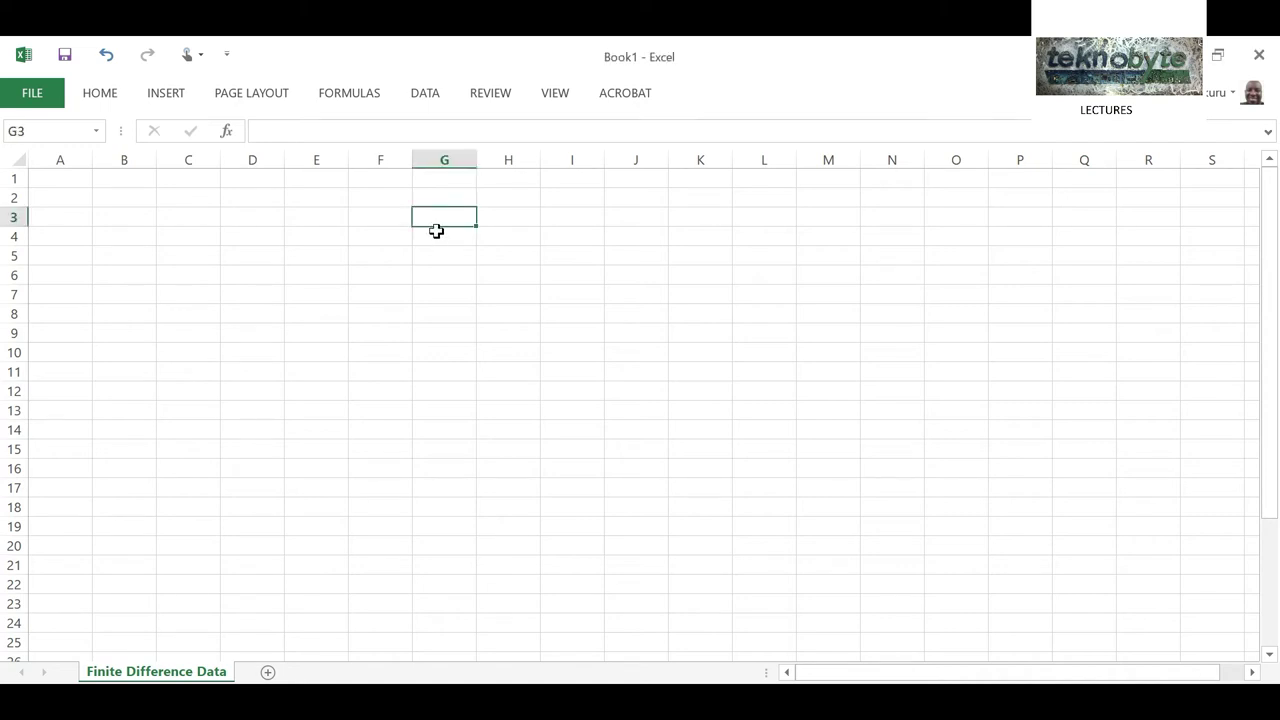
{"action": "type", "text": "Node i"}
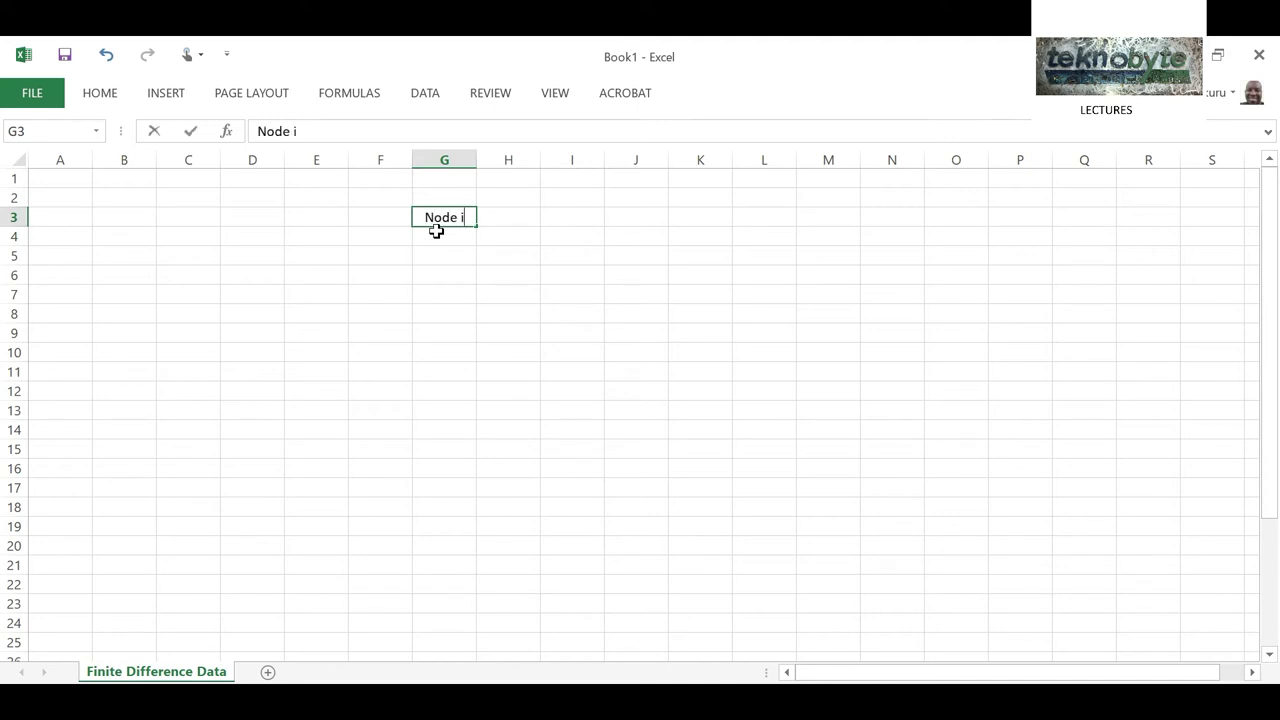
{"action": "left_click", "coordinate": [505, 224]}
{"action": "type", "text": "L"}
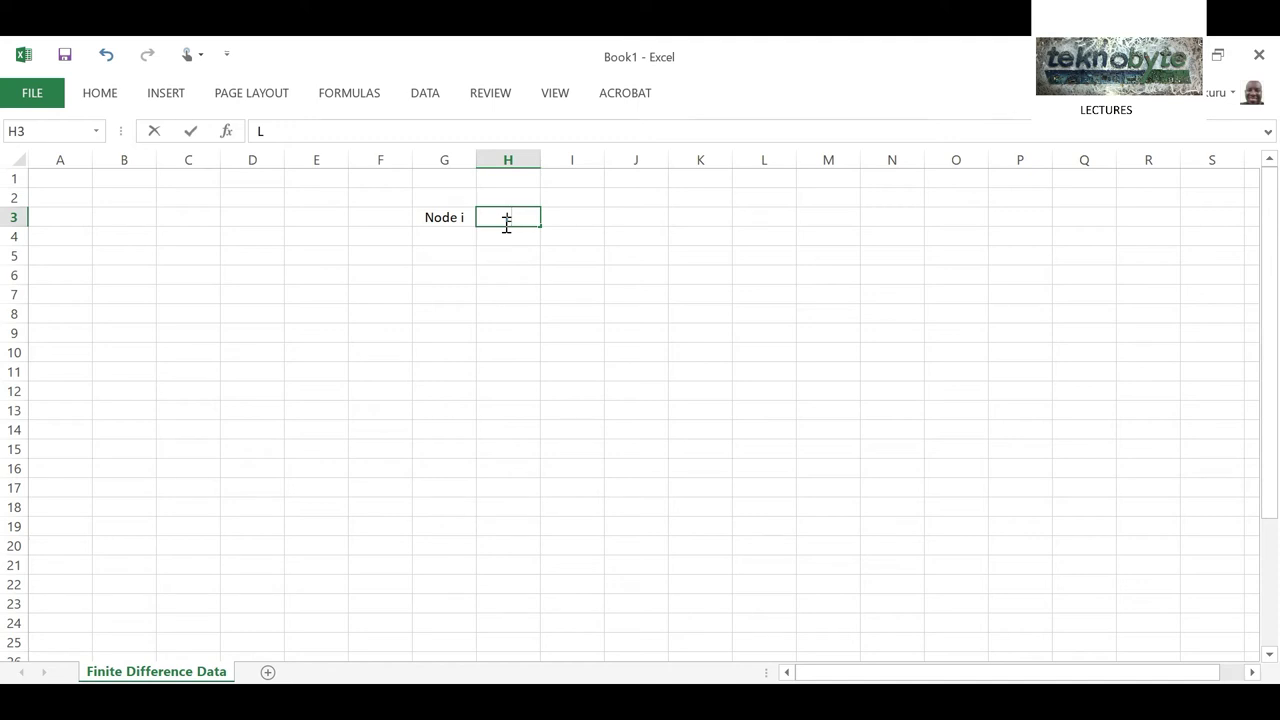
{"action": "left_click", "coordinate": [561, 216]}
{"action": "type", "text": "Z"}
{"action": "left_click", "coordinate": [655, 216]}
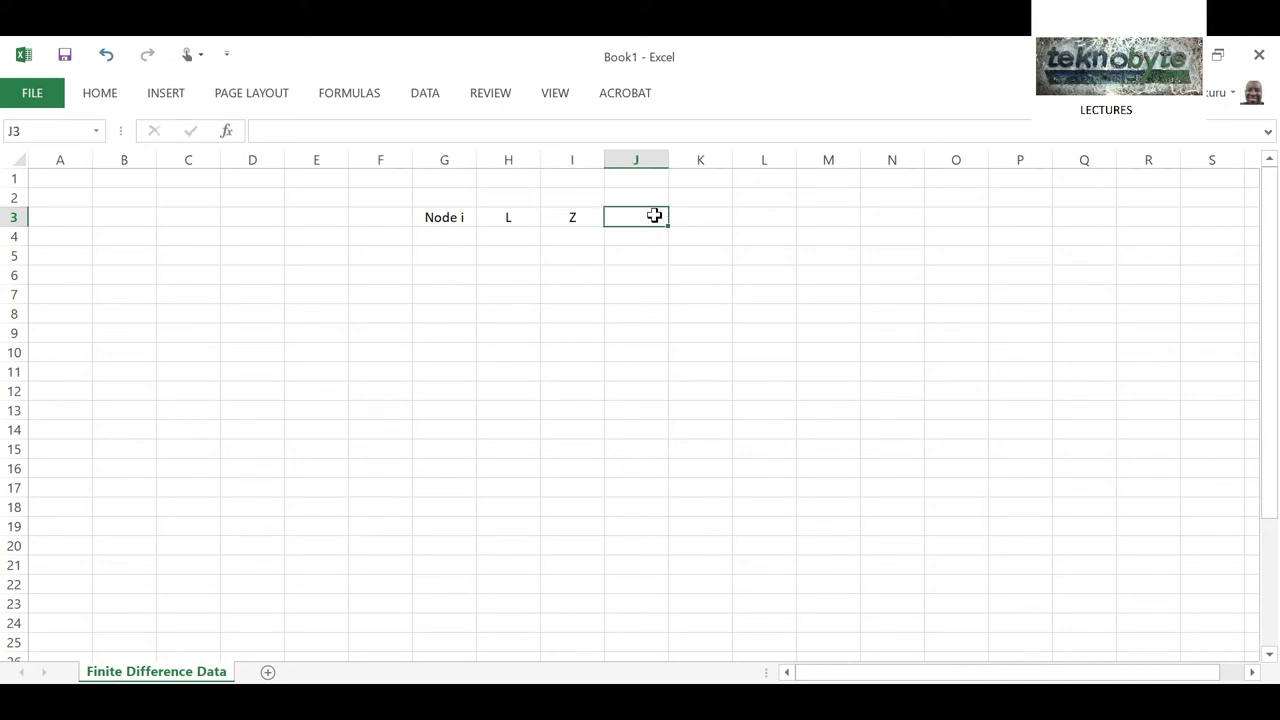
{"action": "type", "text": "Y"}
Enter the column headings A, B and C in cells L3 to N3.
{"action": "left_click", "coordinate": [756, 216]}
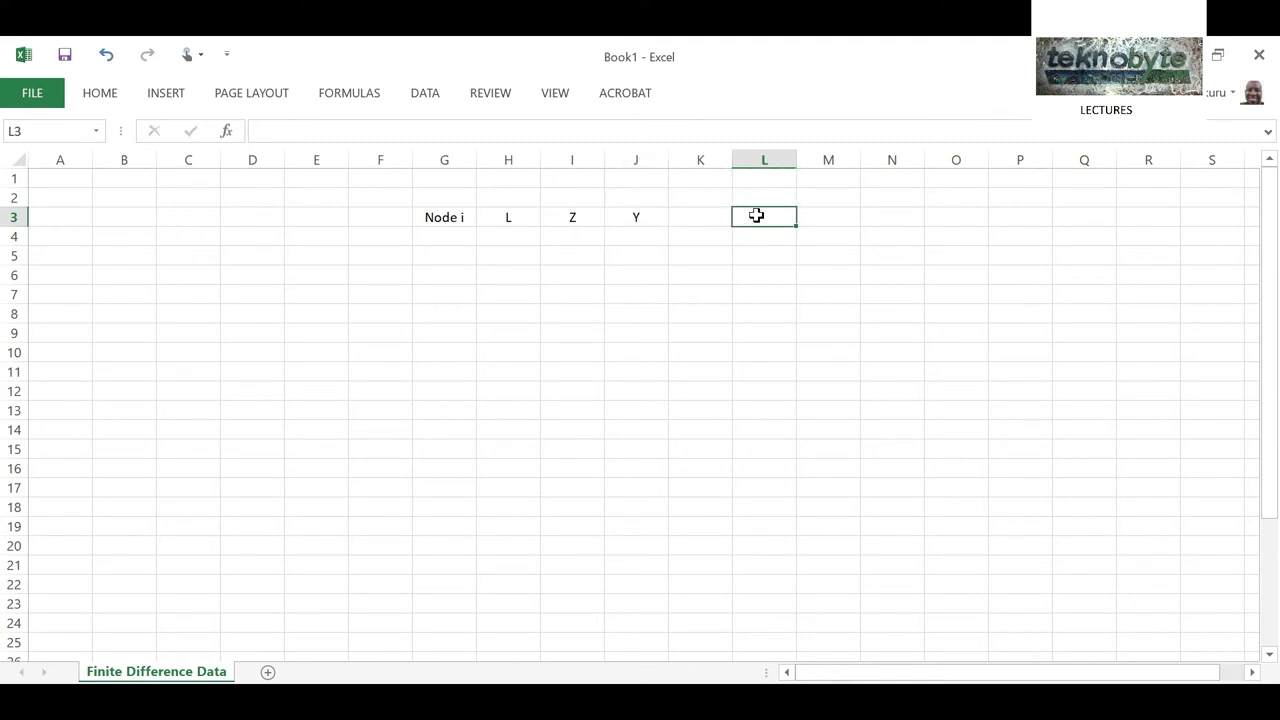
{"action": "type", "text": "A"}
{"action": "left_click", "coordinate": [826, 219]}
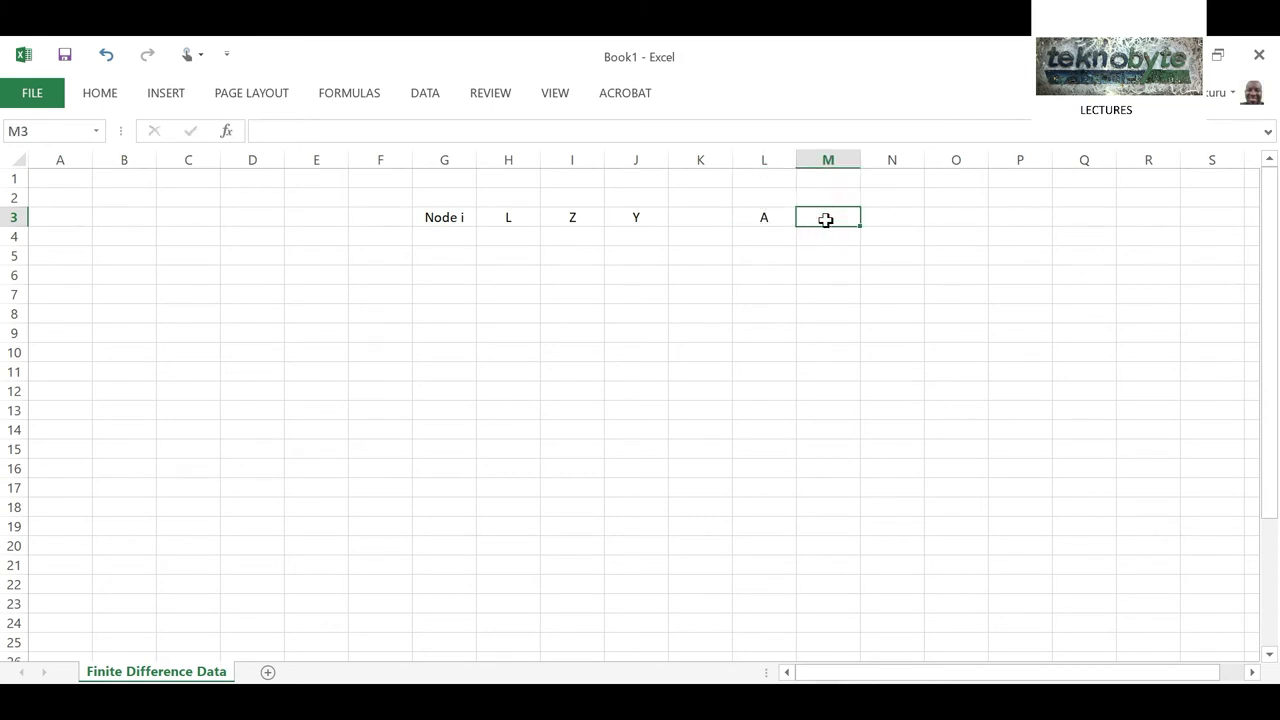
{"action": "type", "text": "B"}
{"action": "left_click", "coordinate": [909, 220]}
{"action": "type", "text": "C"}
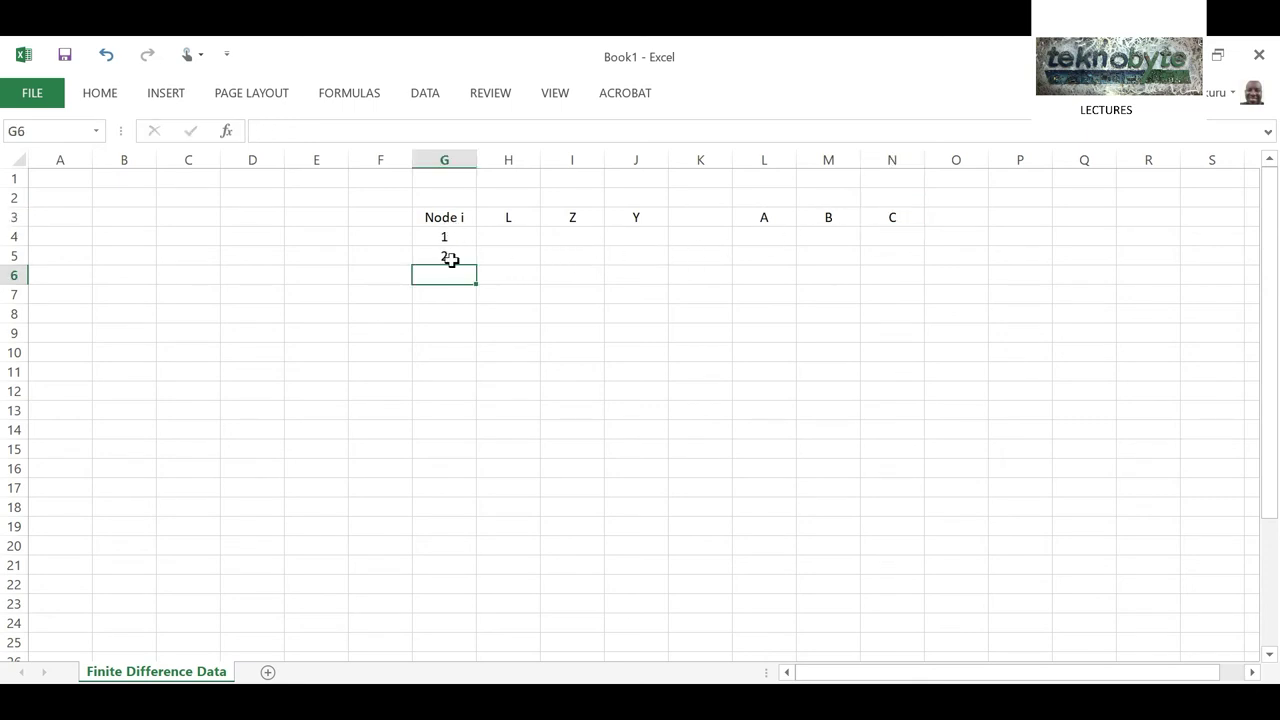
Copy the node-number formula from G5 down to G15 and shade nodes 1 to 12 in G4:G15 yellow.
{"action": "left_click", "coordinate": [449, 256]}
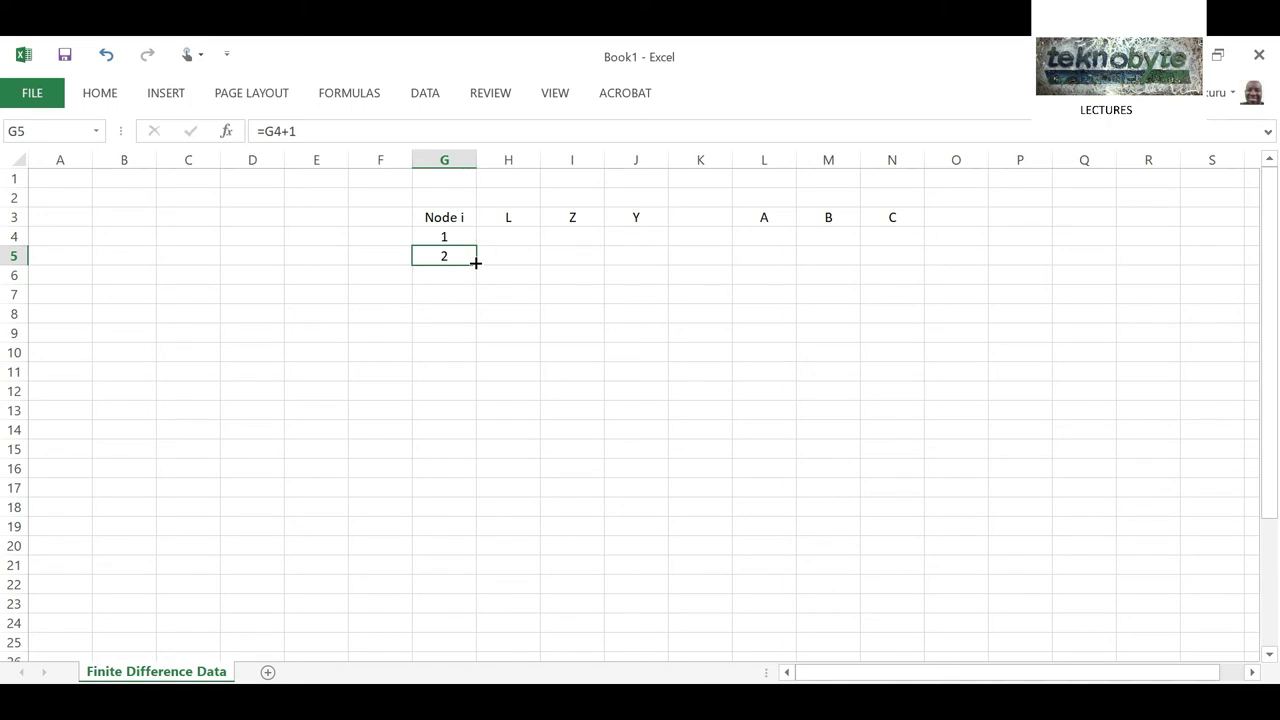
{"action": "left_click_drag", "start_coordinate": [476, 263], "coordinate": [480, 462]}
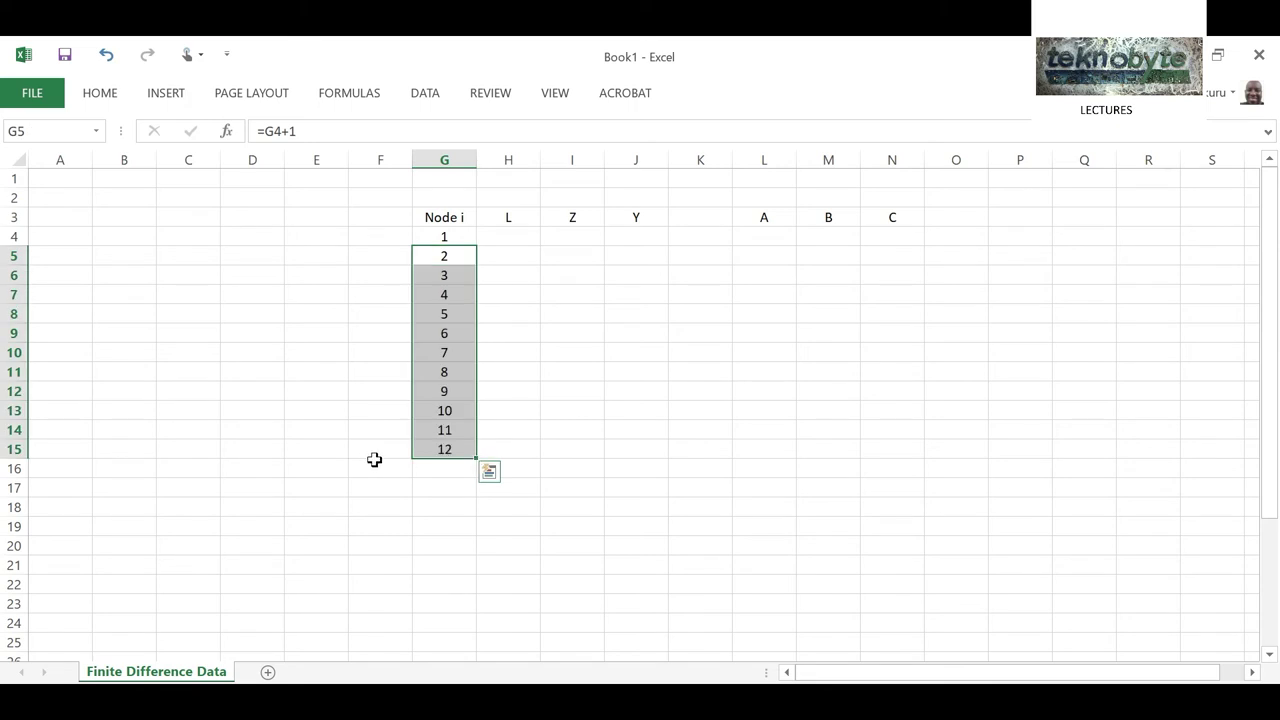
{"action": "left_click_drag", "start_coordinate": [437, 230], "coordinate": [462, 450]}
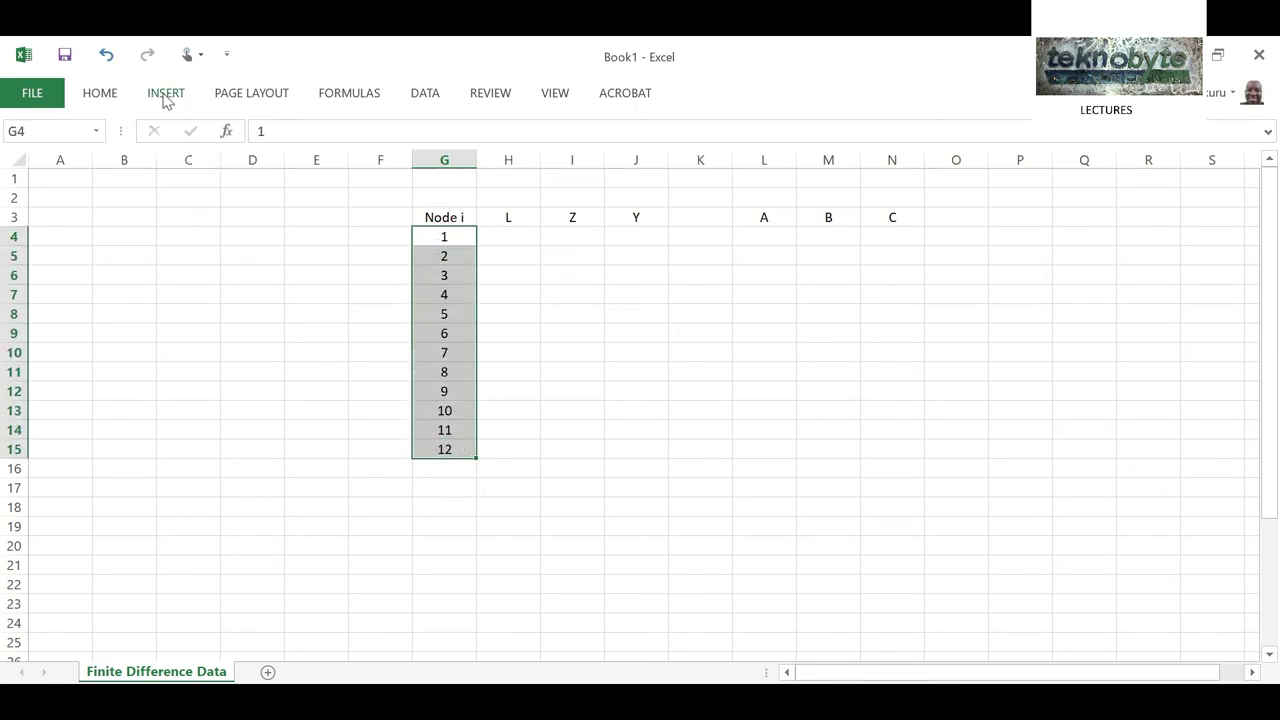
{"action": "left_click", "coordinate": [100, 93]}
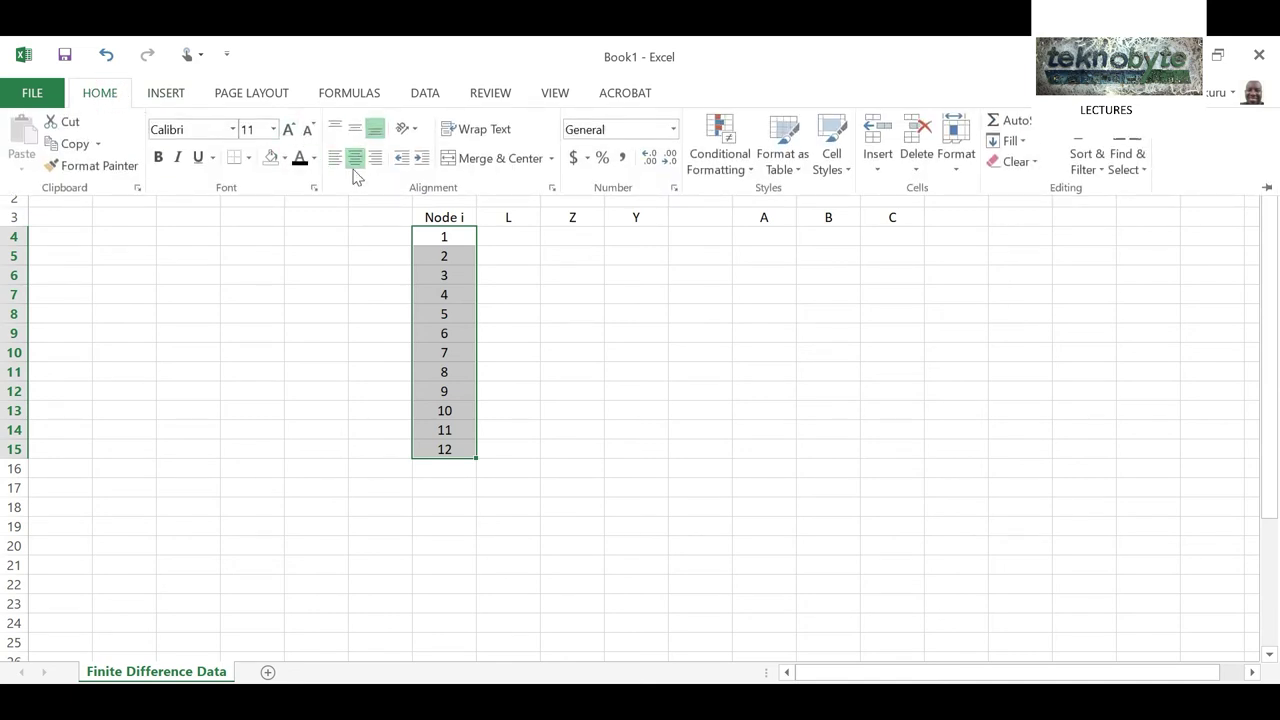
{"action": "left_click", "coordinate": [283, 159]}
{"action": "left_click", "coordinate": [315, 303]}
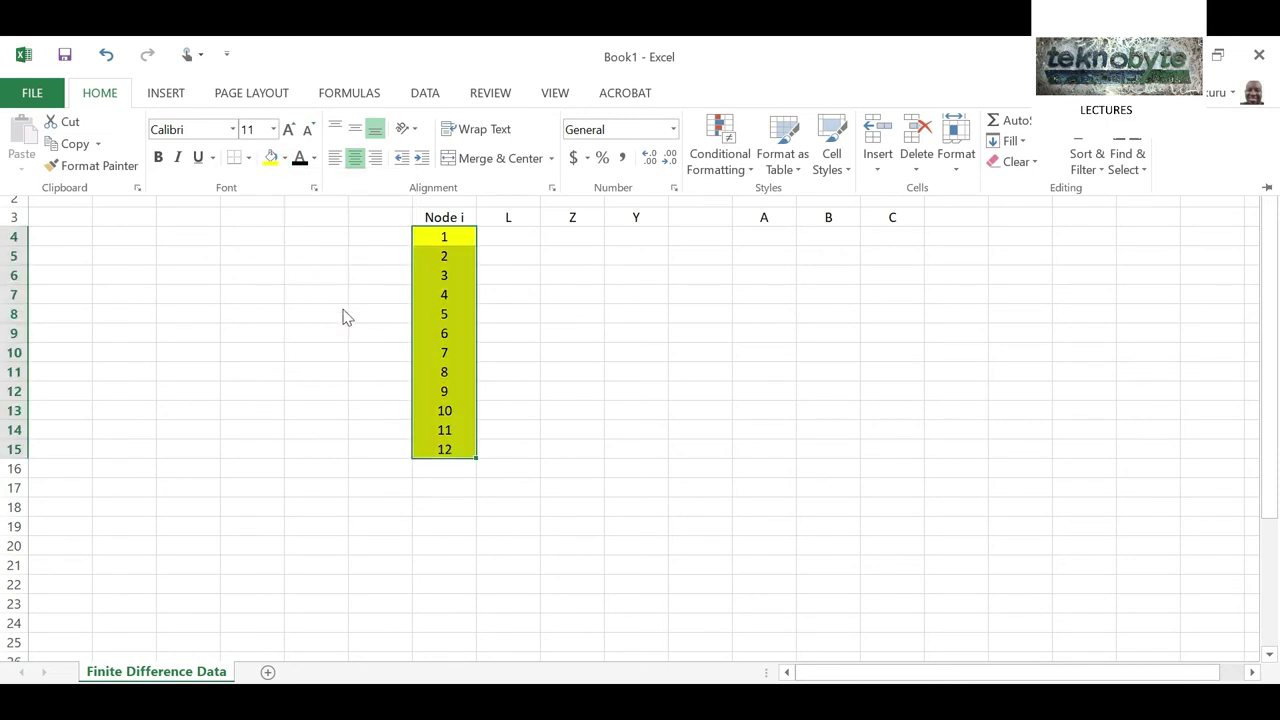
Continue the node numbers from 13 to 20 in G16:G23 with the formula =G15+1 and shade these cells light green.
{"action": "left_click", "coordinate": [449, 468]}
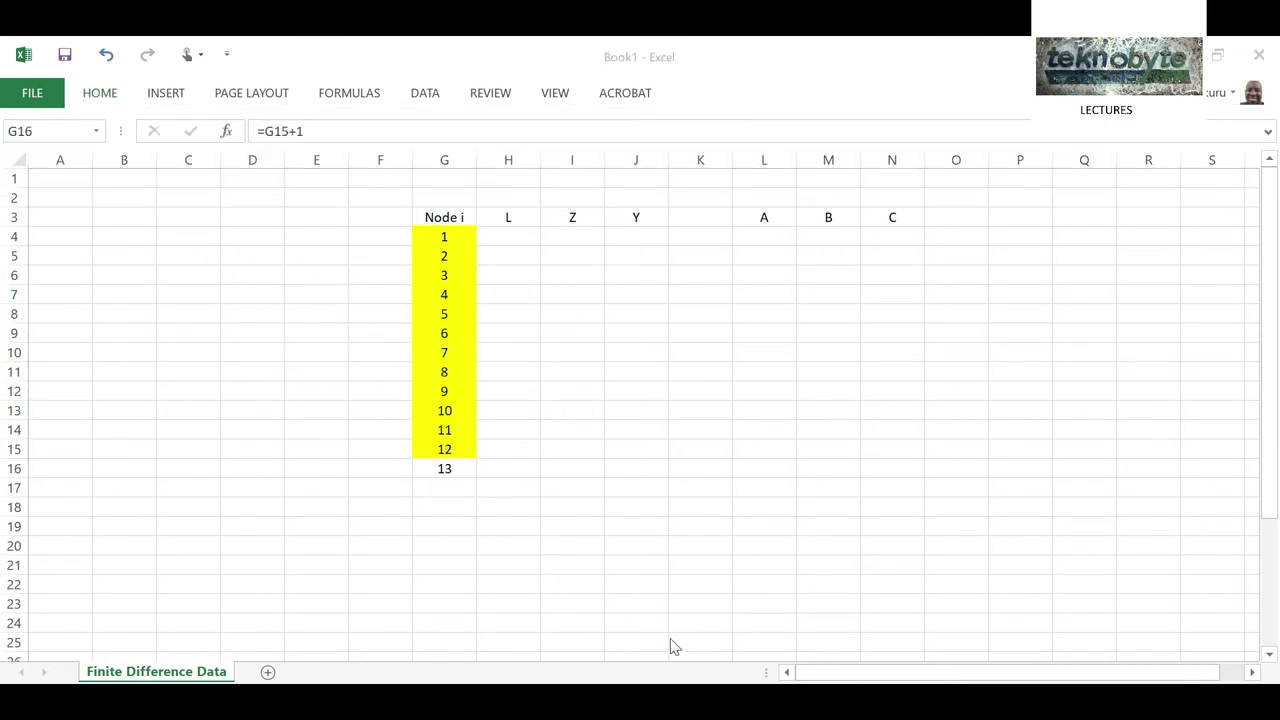
{"action": "left_click", "coordinate": [453, 467]}
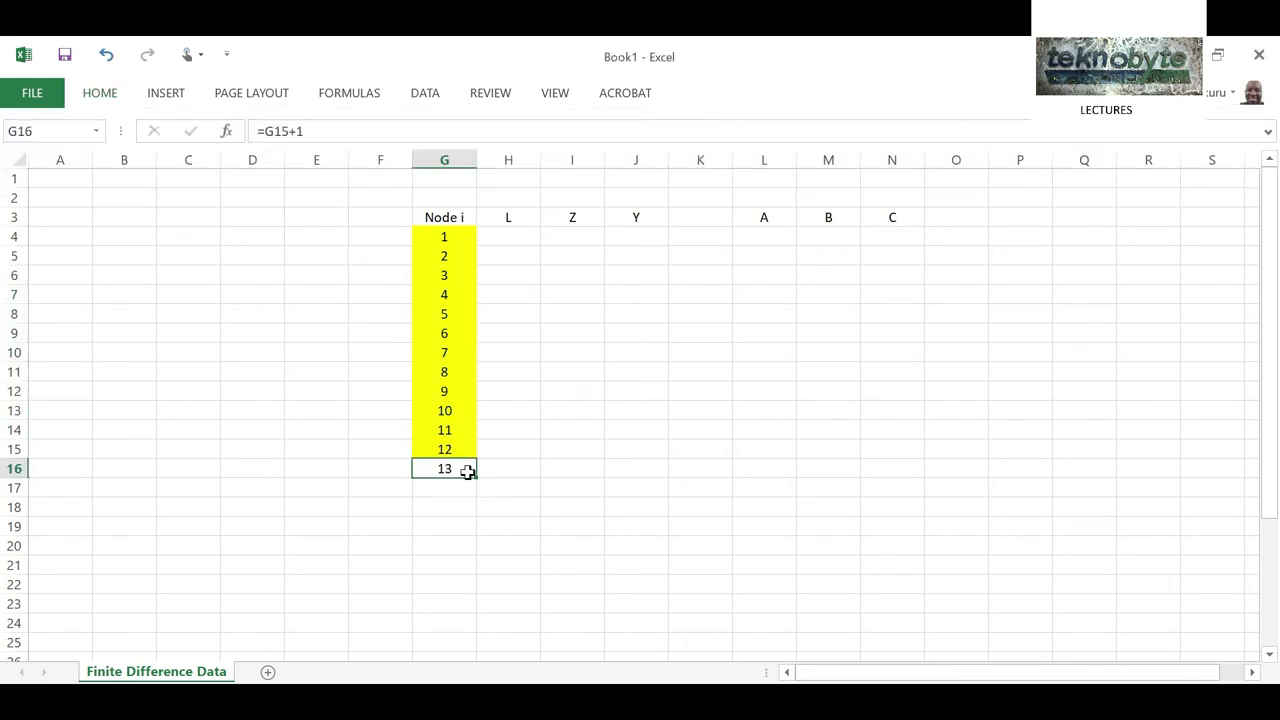
{"action": "left_click_drag", "start_coordinate": [480, 478], "coordinate": [471, 609]}
{"action": "left_click_drag", "start_coordinate": [426, 474], "coordinate": [429, 603]}
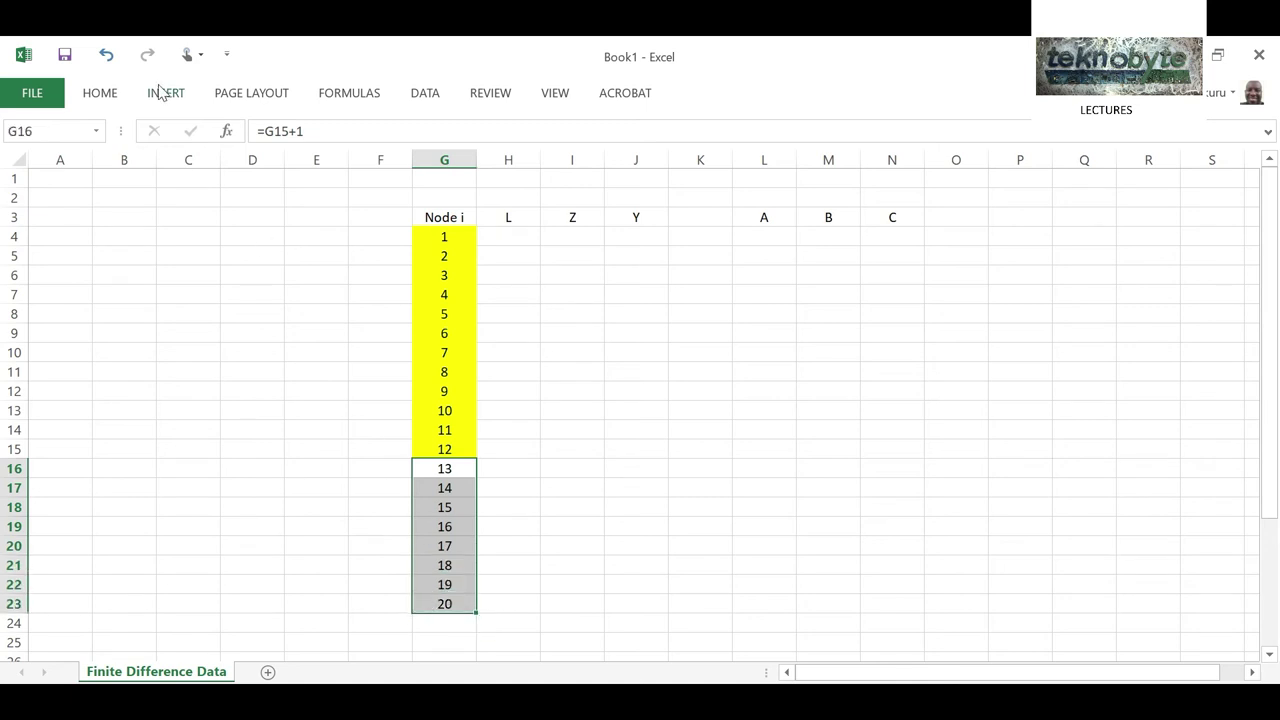
{"action": "left_click", "coordinate": [106, 93]}
{"action": "left_click", "coordinate": [285, 158]}
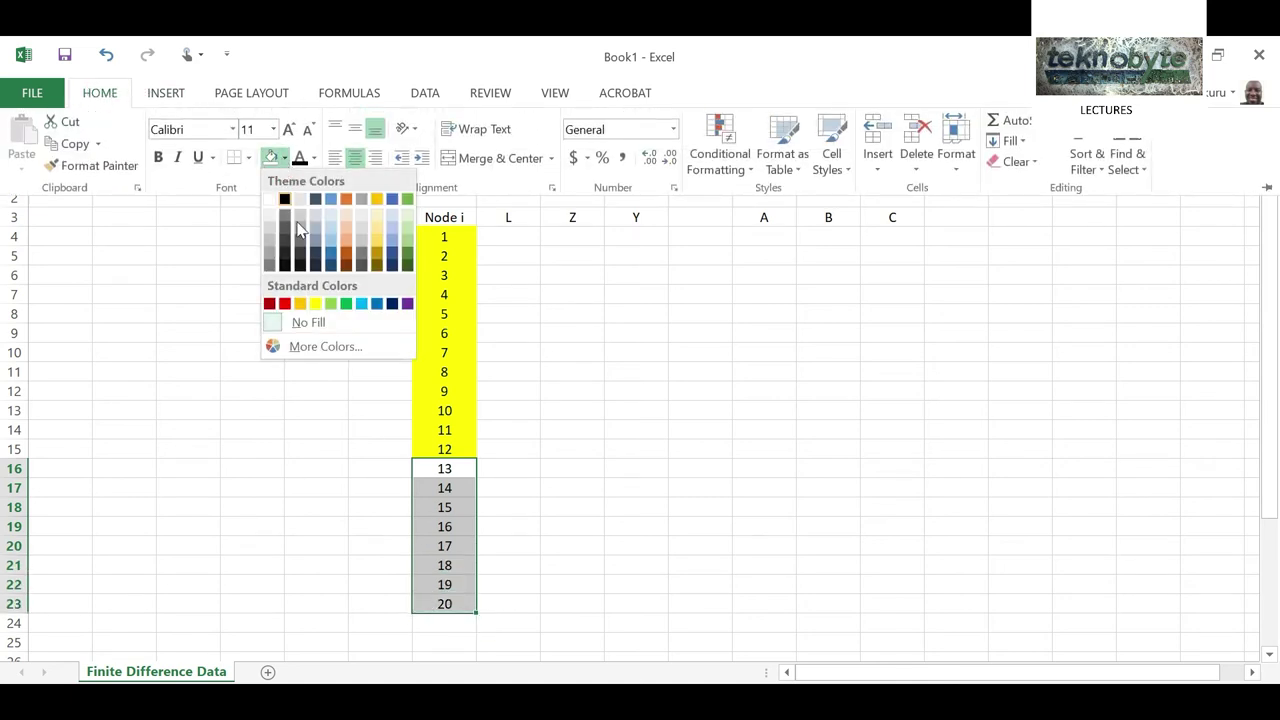
{"action": "left_click", "coordinate": [334, 305]}
Enter node 21 in G24 and continue the numbering to 28 in G31 with the formula =G24+1 filled from G25.
{"action": "scroll", "coordinate": [428, 420], "scroll_direction": "down", "scroll_amount": 3}
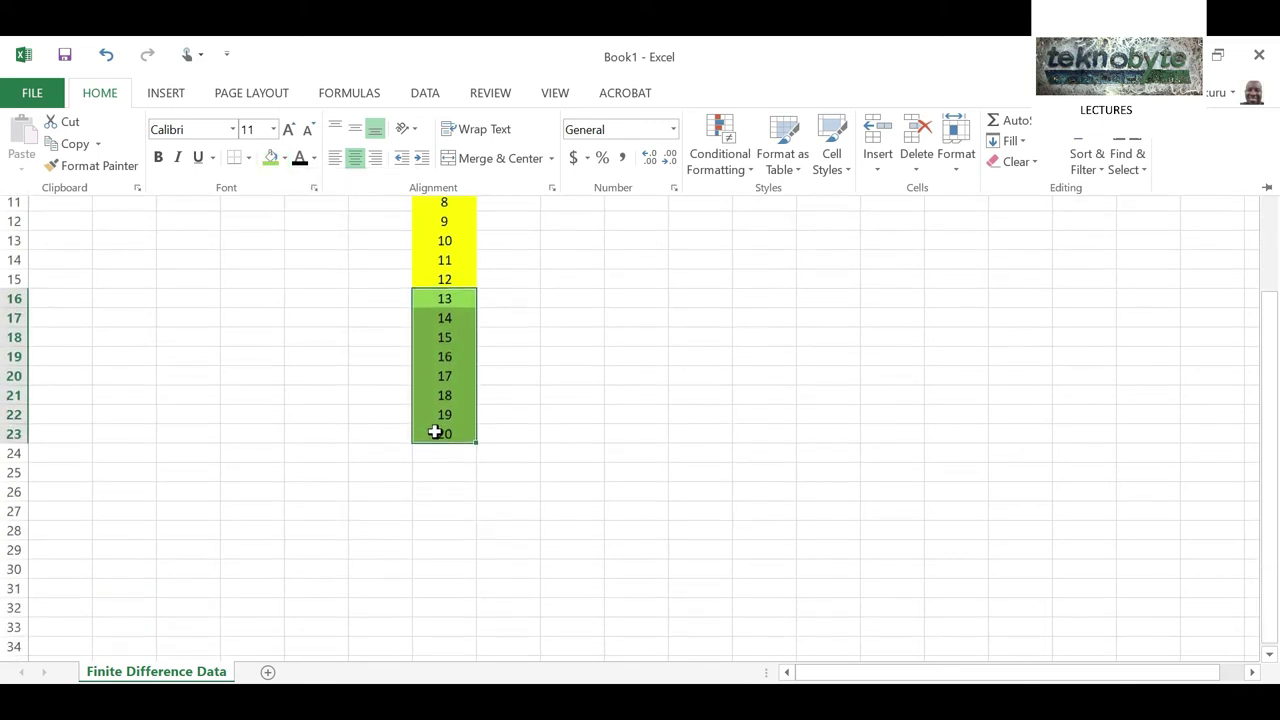
{"action": "left_click", "coordinate": [451, 432]}
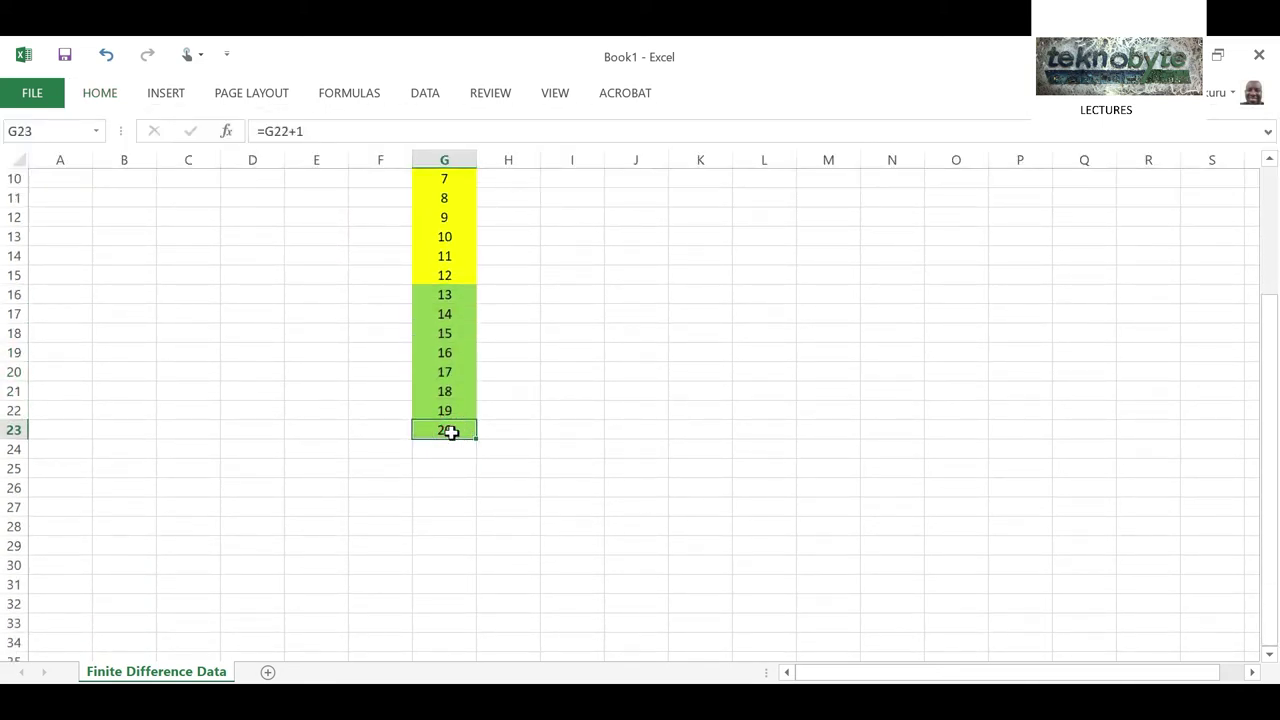
{"action": "left_click", "coordinate": [449, 446]}
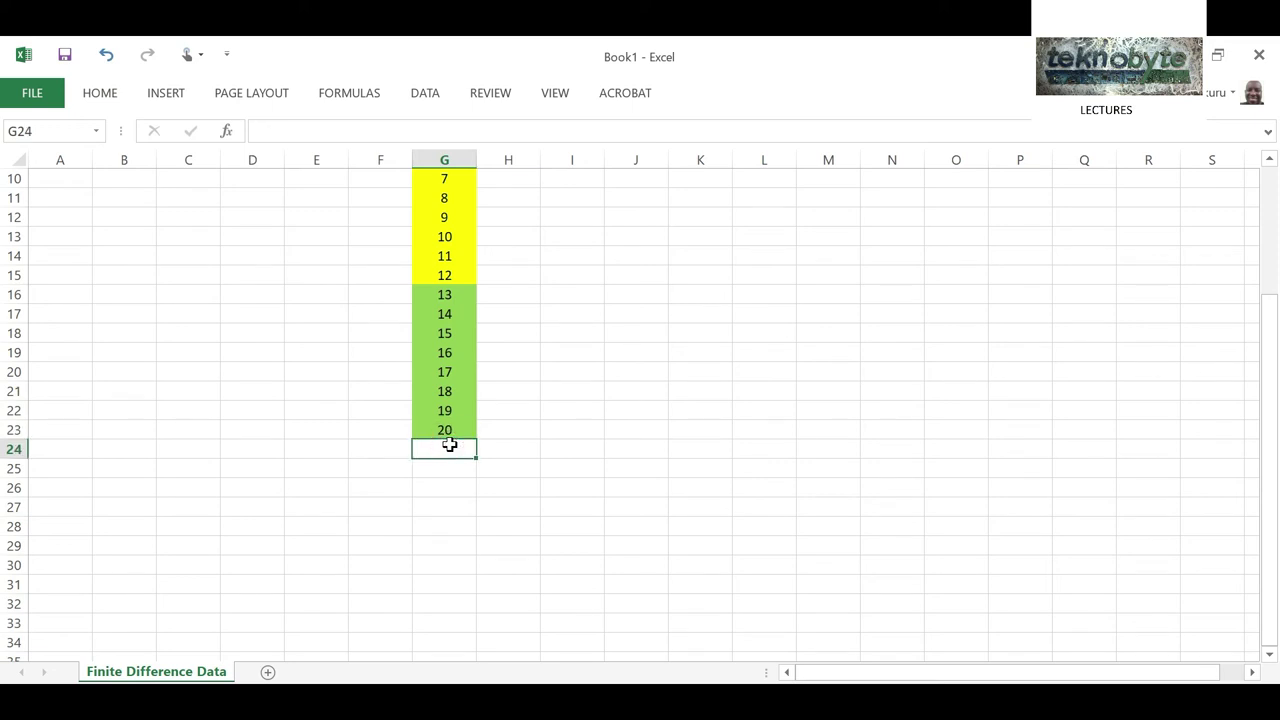
{"action": "type", "text": "21"}
{"action": "left_click", "coordinate": [436, 455]}
{"action": "left_click", "coordinate": [436, 464]}
{"action": "left_click_drag", "start_coordinate": [476, 477], "coordinate": [479, 597]}
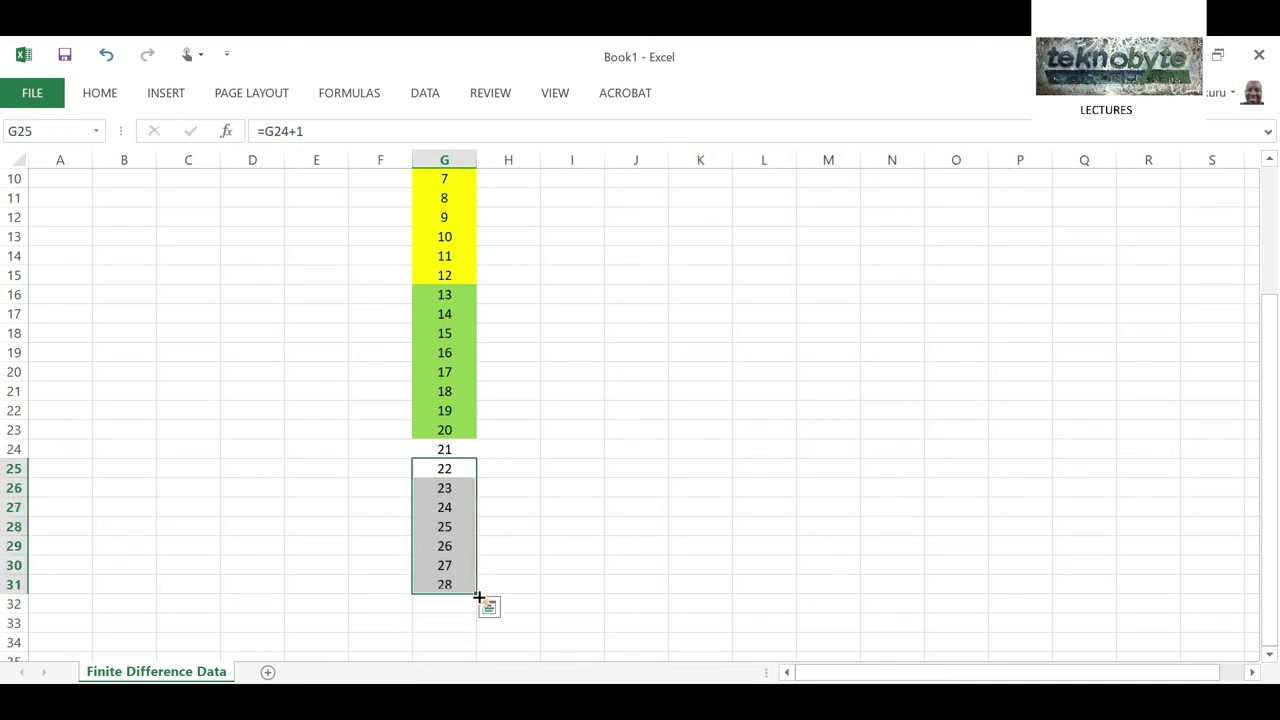
Shade the cells of nodes 21 to 28 in G24:G31 light blue.
{"action": "left_click_drag", "start_coordinate": [443, 451], "coordinate": [449, 583]}
{"action": "key", "text": "F4"}
{"action": "scroll", "coordinate": [457, 423], "scroll_direction": "down", "scroll_amount": 1}
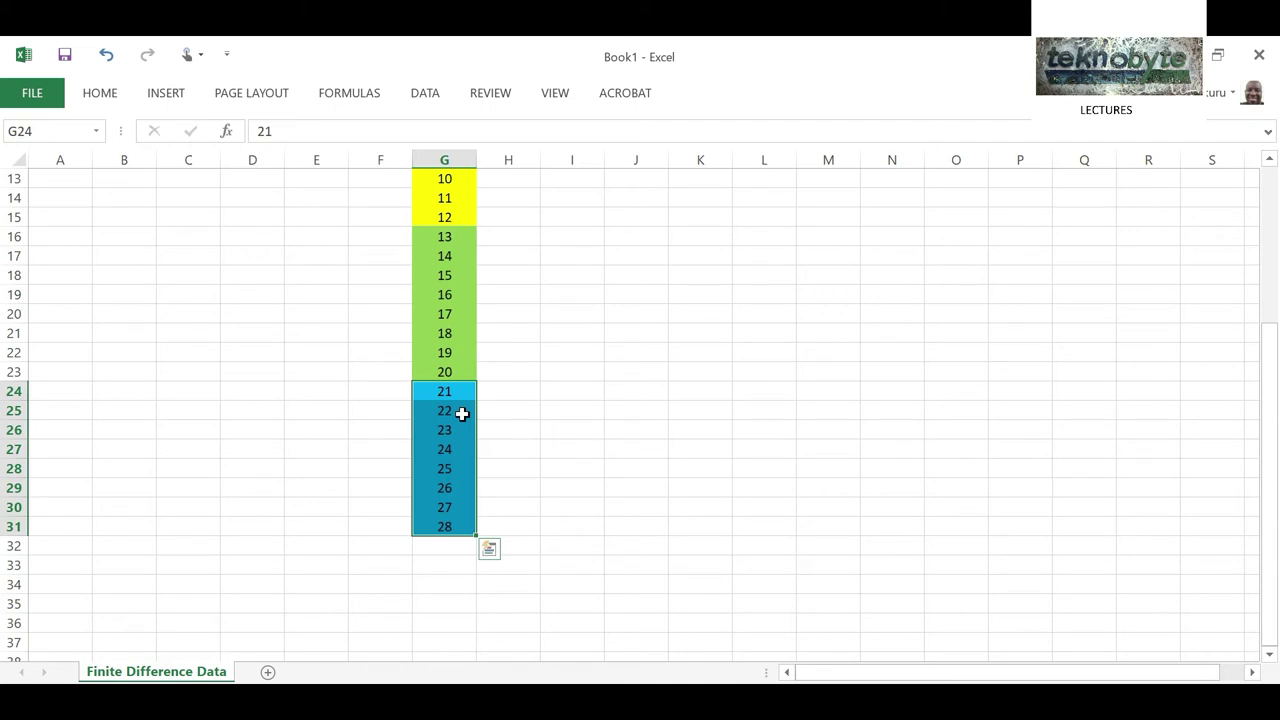
Fill the L column with 0.15 for nodes 1 to 20, in cells H4:H23.
{"action": "scroll", "coordinate": [654, 437], "scroll_direction": "up", "scroll_amount": 3}
{"action": "scroll", "coordinate": [590, 428], "scroll_direction": "down", "scroll_amount": 3}
{"action": "scroll", "coordinate": [550, 410], "scroll_direction": "up", "scroll_amount": 4}
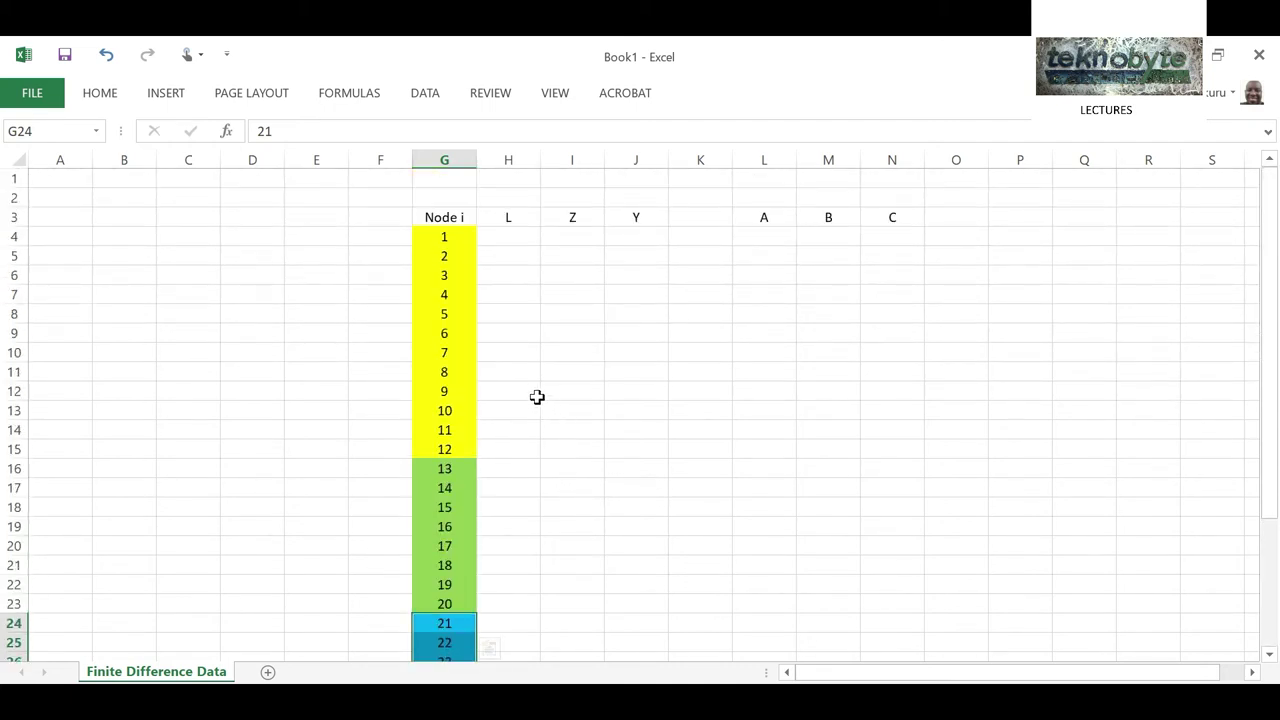
{"action": "left_click", "coordinate": [505, 237]}
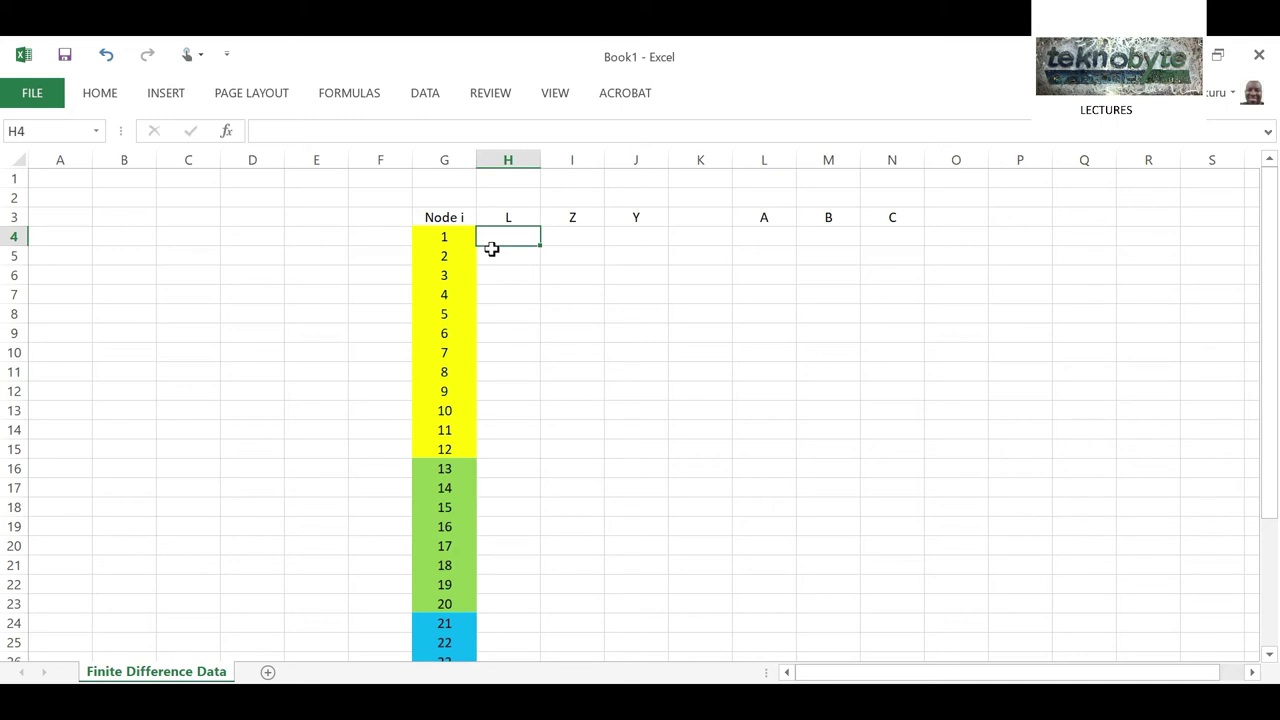
{"action": "type", "text": "0.15"}
{"action": "left_click_drag", "start_coordinate": [541, 244], "coordinate": [525, 375]}
{"action": "left_click_drag", "start_coordinate": [510, 459], "coordinate": [509, 455]}
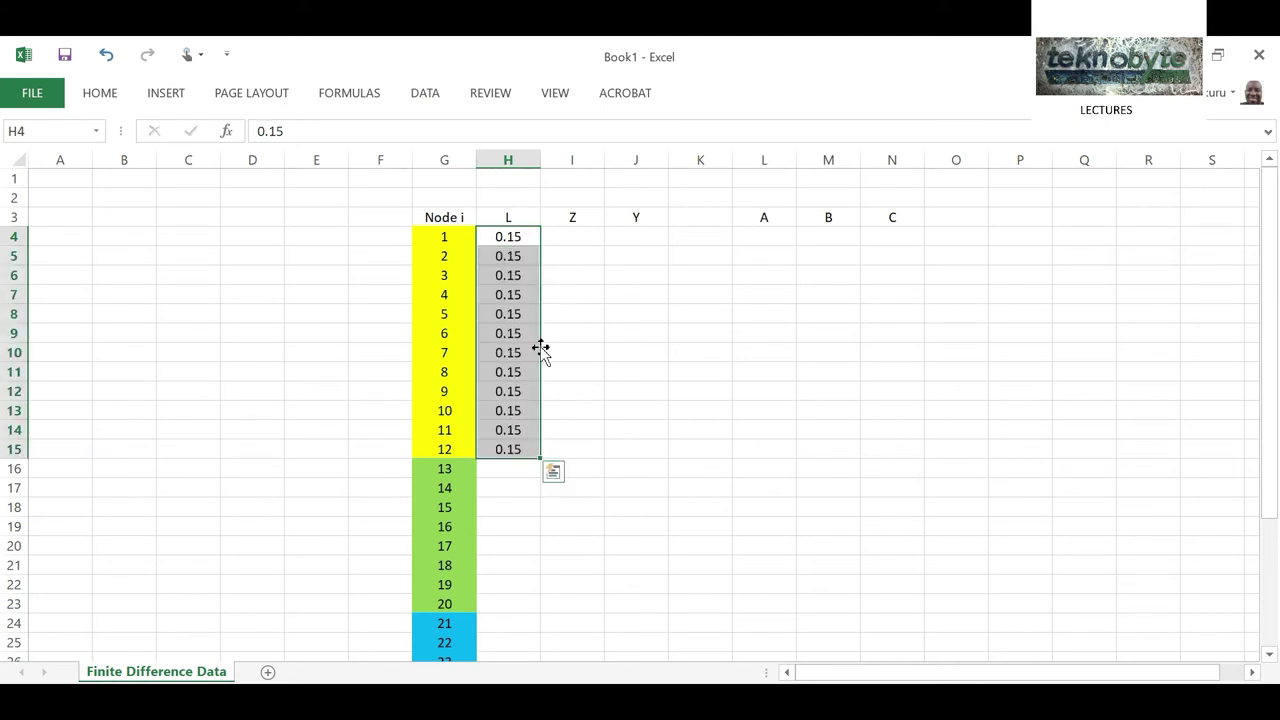
{"action": "left_click", "coordinate": [509, 470]}
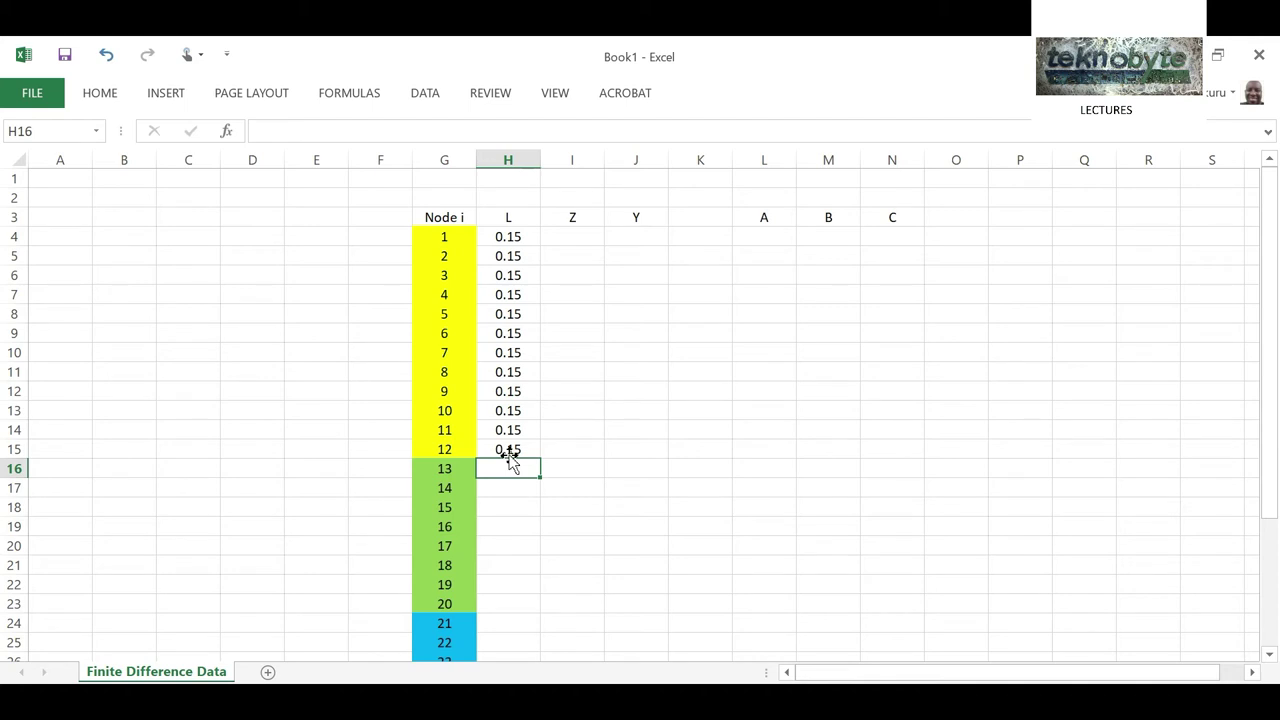
{"action": "type", "text": "0.15"}
{"action": "left_click_drag", "start_coordinate": [542, 476], "coordinate": [517, 610]}
Fill the L column with 0.2 for nodes 21 to 28, in cells H24:H31.
{"action": "scroll", "coordinate": [470, 511], "scroll_direction": "down", "scroll_amount": 4}
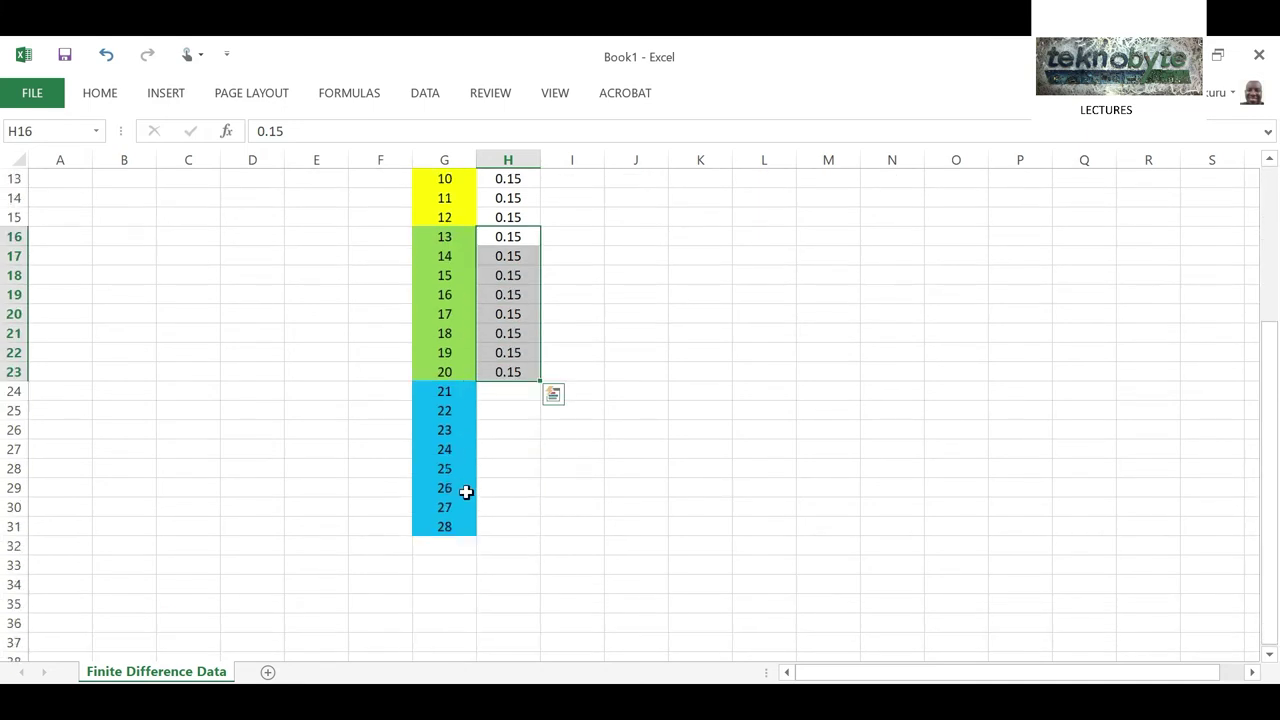
{"action": "left_click", "coordinate": [501, 393]}
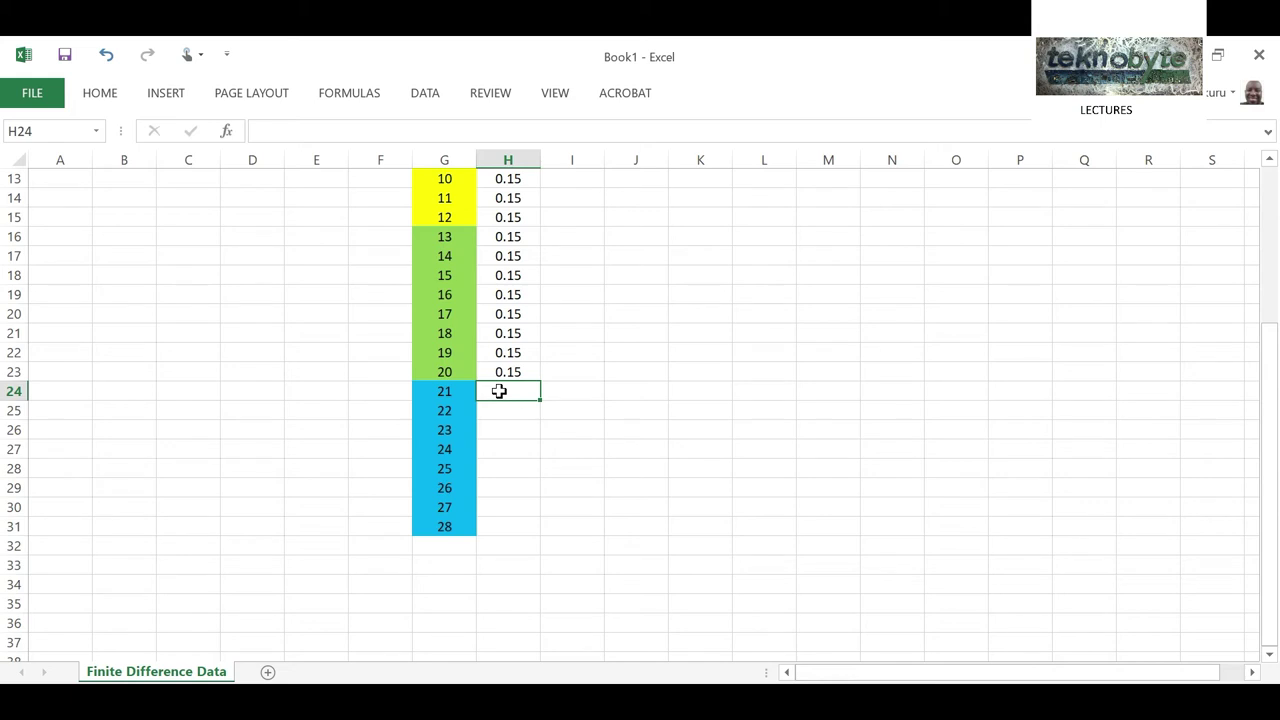
{"action": "type", "text": "0.2"}
{"action": "left_click_drag", "start_coordinate": [540, 398], "coordinate": [535, 536]}
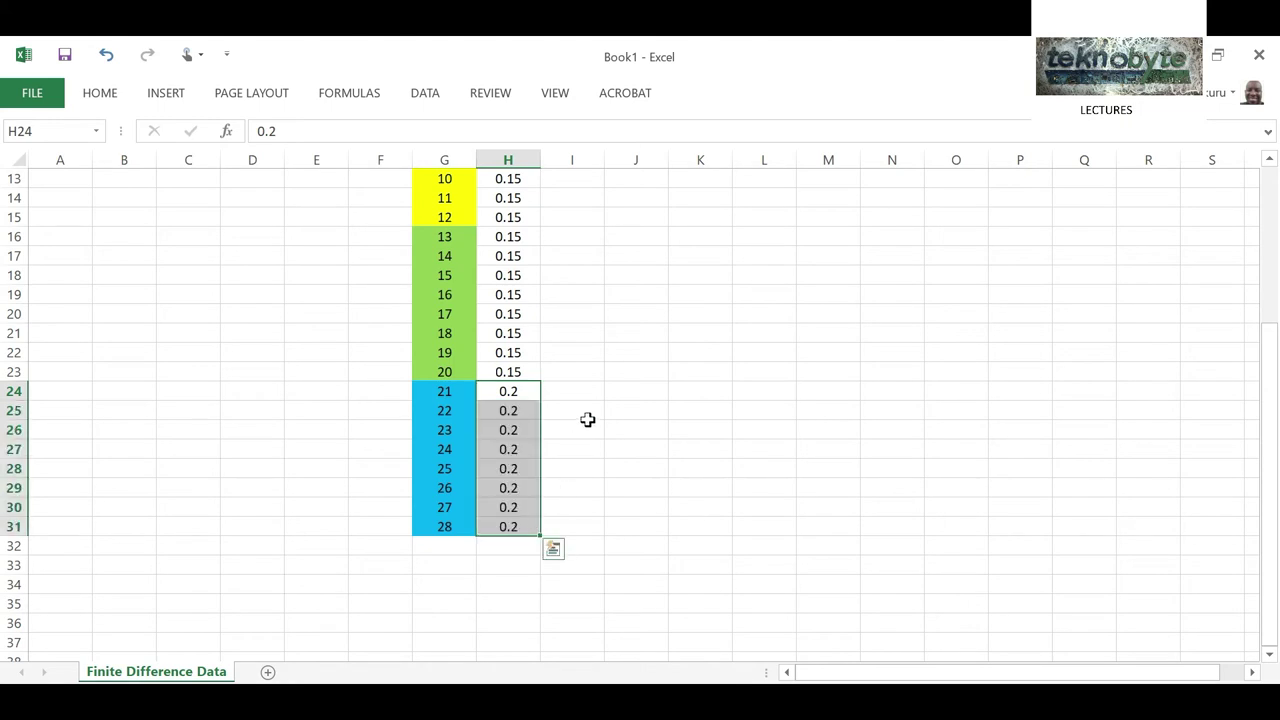
Fill the Z column with 0.5 for nodes 1 to 12, in cells I4:I15.
{"action": "scroll", "coordinate": [602, 351], "scroll_direction": "up", "scroll_amount": 1}
{"action": "scroll", "coordinate": [602, 351], "scroll_direction": "up", "scroll_amount": 4}
{"action": "scroll", "coordinate": [600, 340], "scroll_direction": "down", "scroll_amount": 1}
{"action": "scroll", "coordinate": [600, 340], "scroll_direction": "up", "scroll_amount": 1}
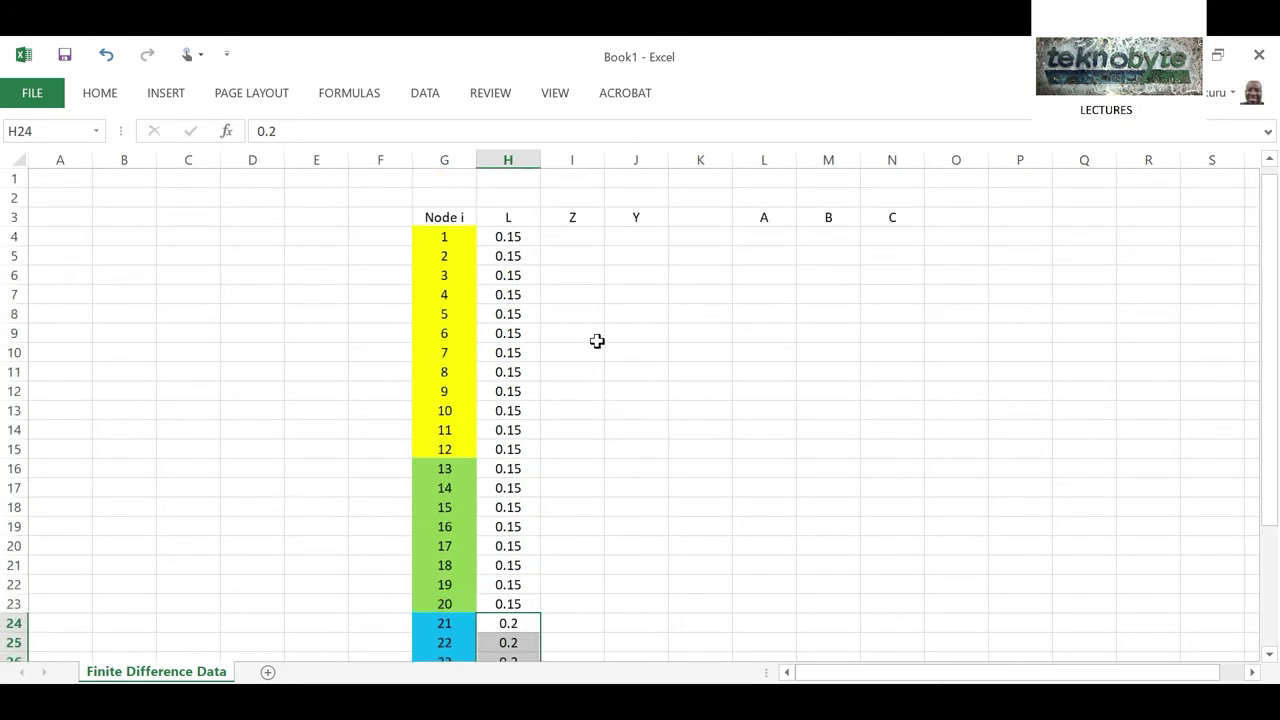
{"action": "left_click", "coordinate": [561, 236]}
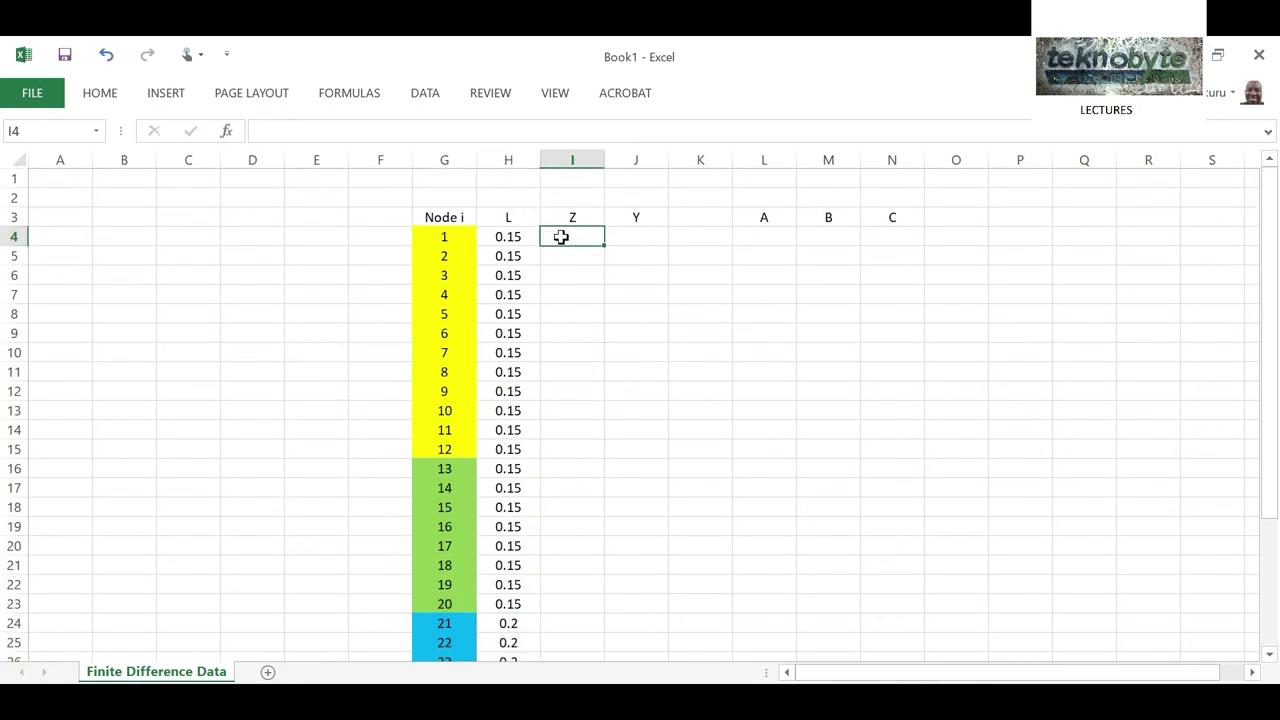
{"action": "type", "text": "0.5"}
{"action": "left_click_drag", "start_coordinate": [605, 245], "coordinate": [593, 450]}
Fill the Z column with 1 for nodes 13 to 20, in cells I16:I23.
{"action": "scroll", "coordinate": [580, 320], "scroll_direction": "down", "scroll_amount": 2}
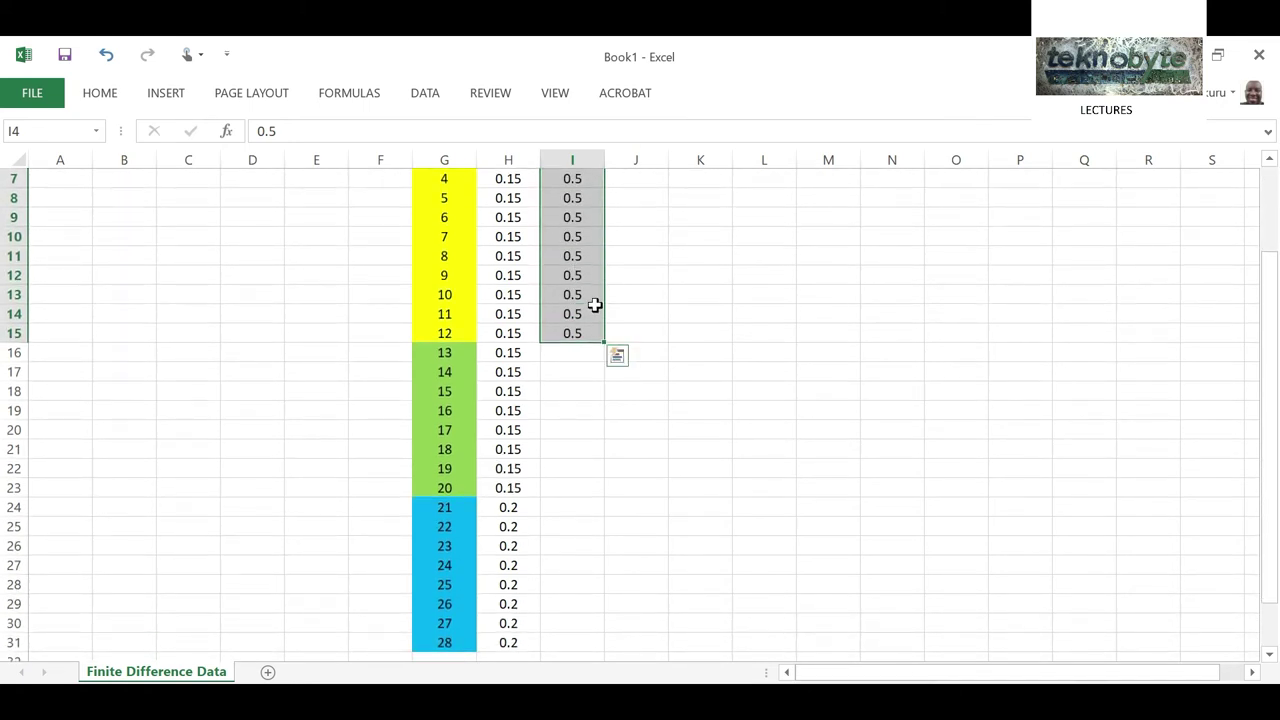
{"action": "left_click", "coordinate": [579, 351]}
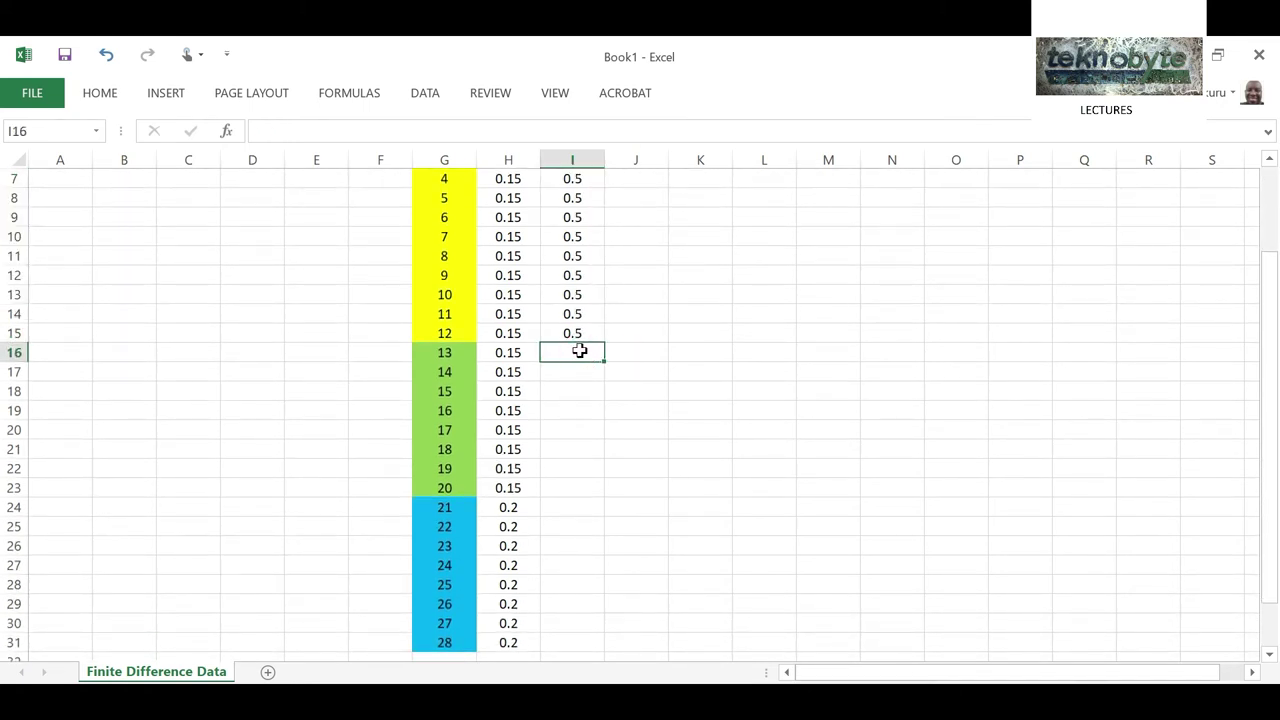
{"action": "type", "text": "1"}
{"action": "left_click_drag", "start_coordinate": [605, 366], "coordinate": [592, 494]}
Fill the Z column with 0.2 for nodes 21 to 28, in cells I24:I31.
{"action": "left_click", "coordinate": [578, 510]}
{"action": "type", "text": "0.2"}
{"action": "left_click_drag", "start_coordinate": [604, 516], "coordinate": [591, 646]}
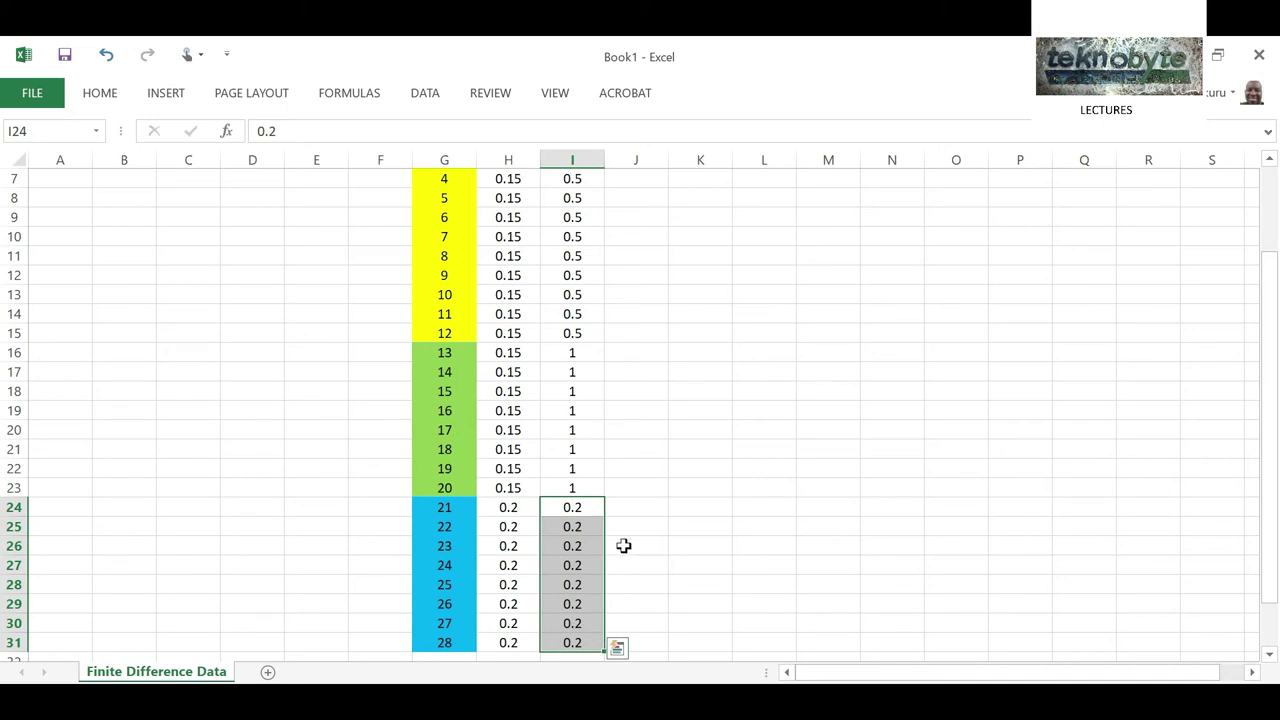
Fill the Y column with 0.5 for nodes 1 to 28, in cells J4:J31.
{"action": "scroll", "coordinate": [623, 545], "scroll_direction": "up", "scroll_amount": 2}
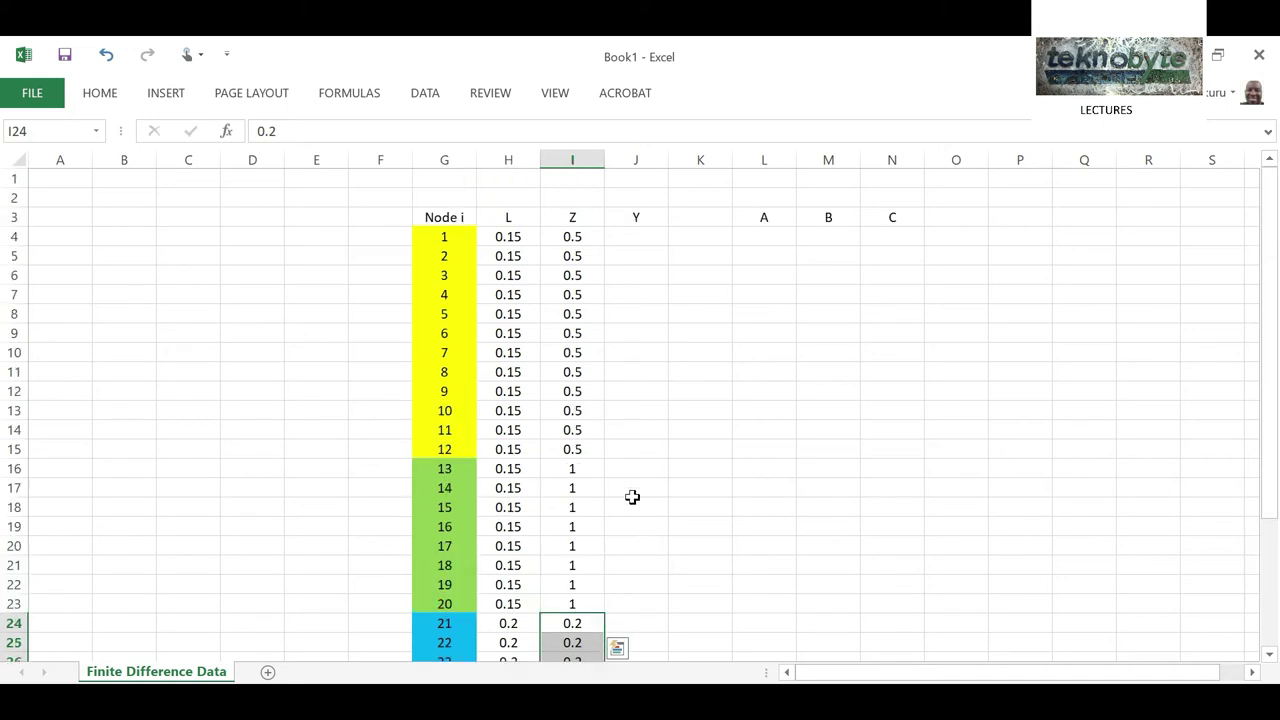
{"action": "left_click", "coordinate": [629, 238]}
{"action": "type", "text": "0.5"}
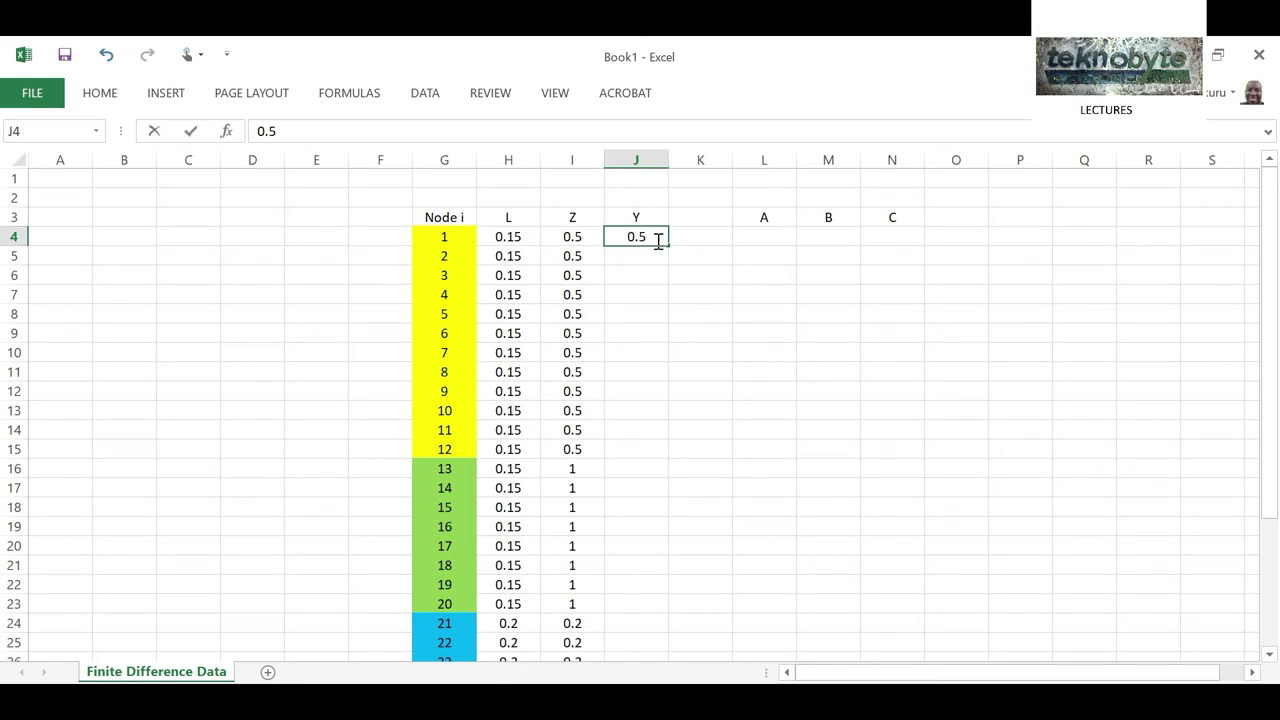
{"action": "left_click_drag", "start_coordinate": [669, 245], "coordinate": [664, 628]}
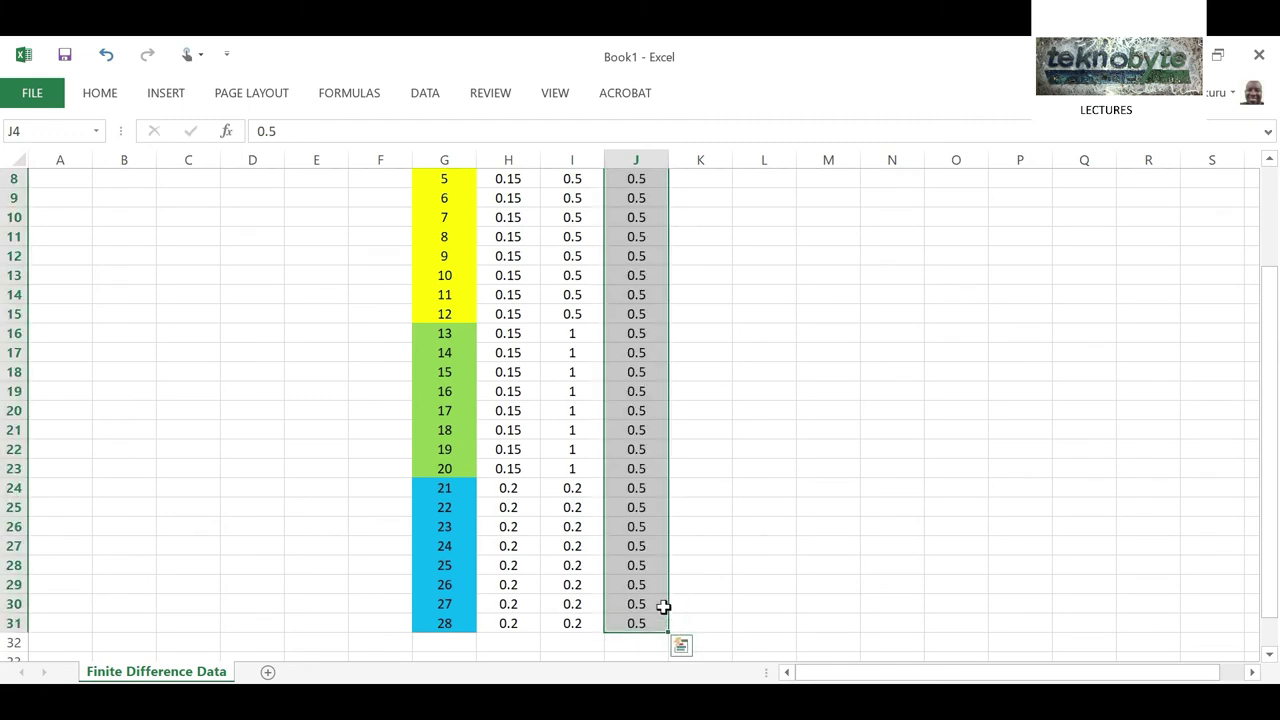
{"action": "scroll", "coordinate": [574, 440], "scroll_direction": "up", "scroll_amount": 3}
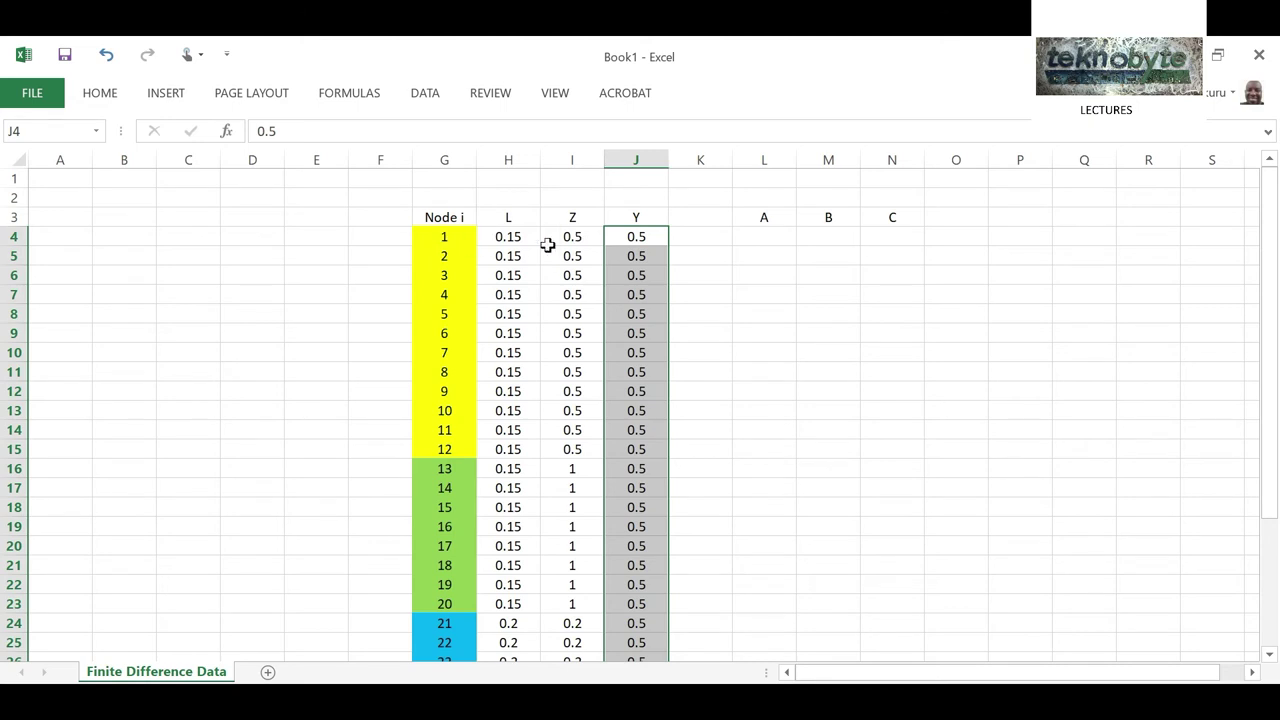
{"action": "left_click", "coordinate": [637, 234]}
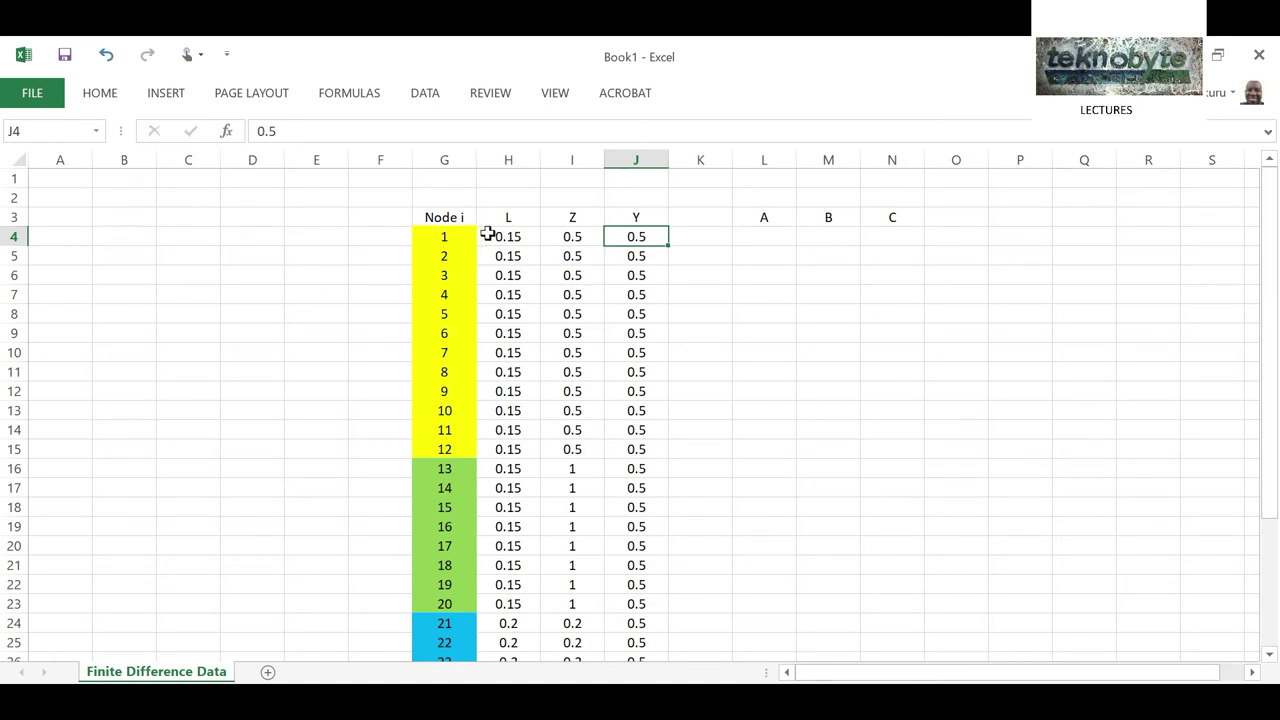
{"action": "scroll", "coordinate": [537, 254], "scroll_direction": "down", "scroll_amount": 3}
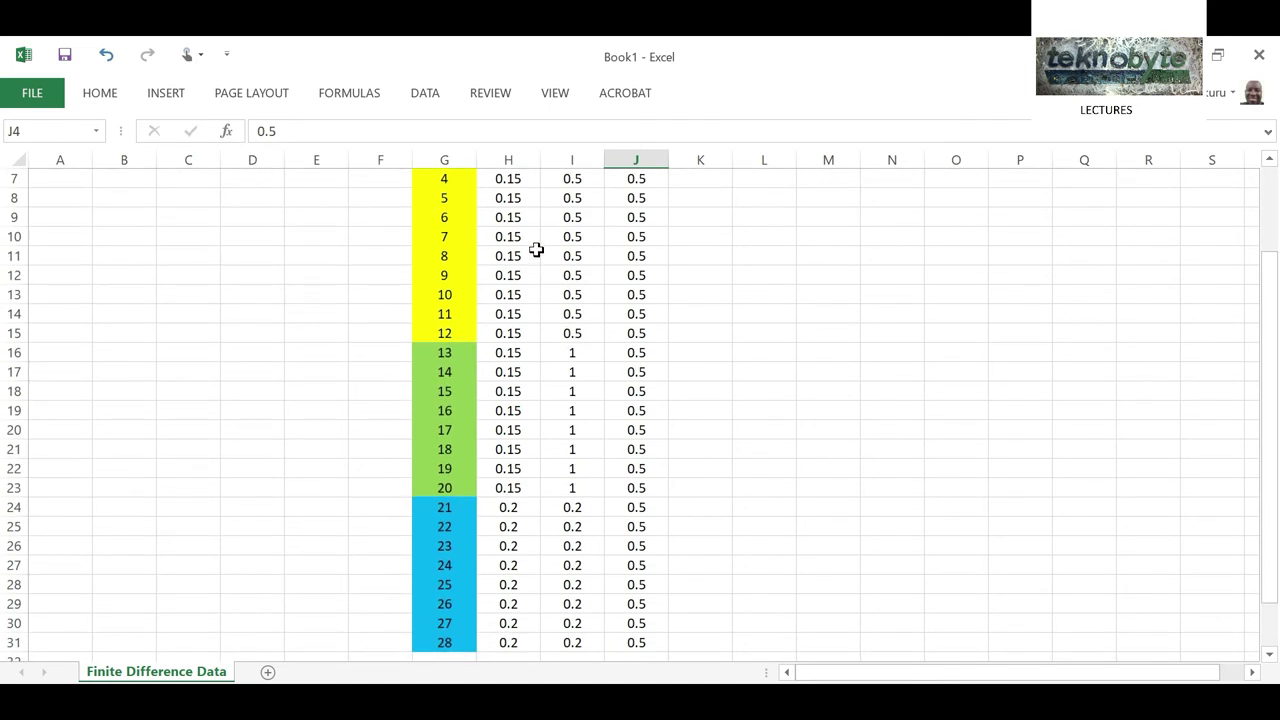
{"action": "scroll", "coordinate": [537, 244], "scroll_direction": "down", "scroll_amount": 1}
{"action": "scroll", "coordinate": [537, 244], "scroll_direction": "up", "scroll_amount": 4}
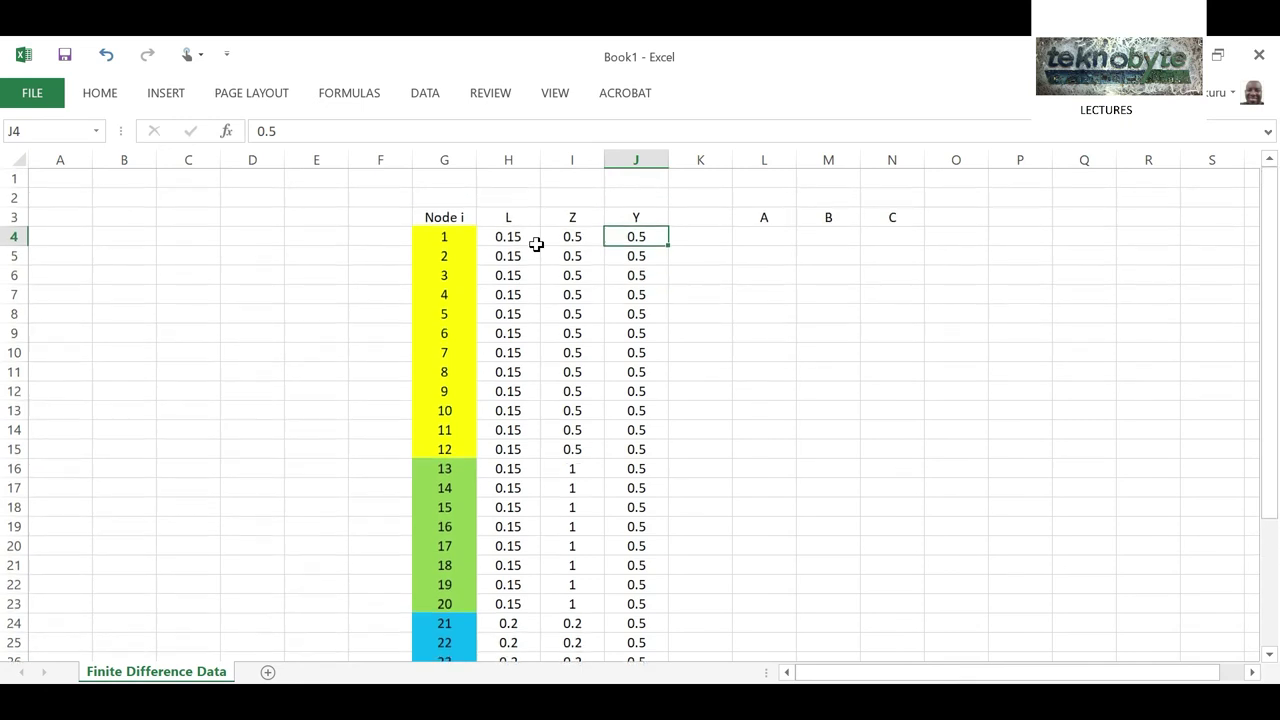
{"action": "left_click", "coordinate": [765, 237]}
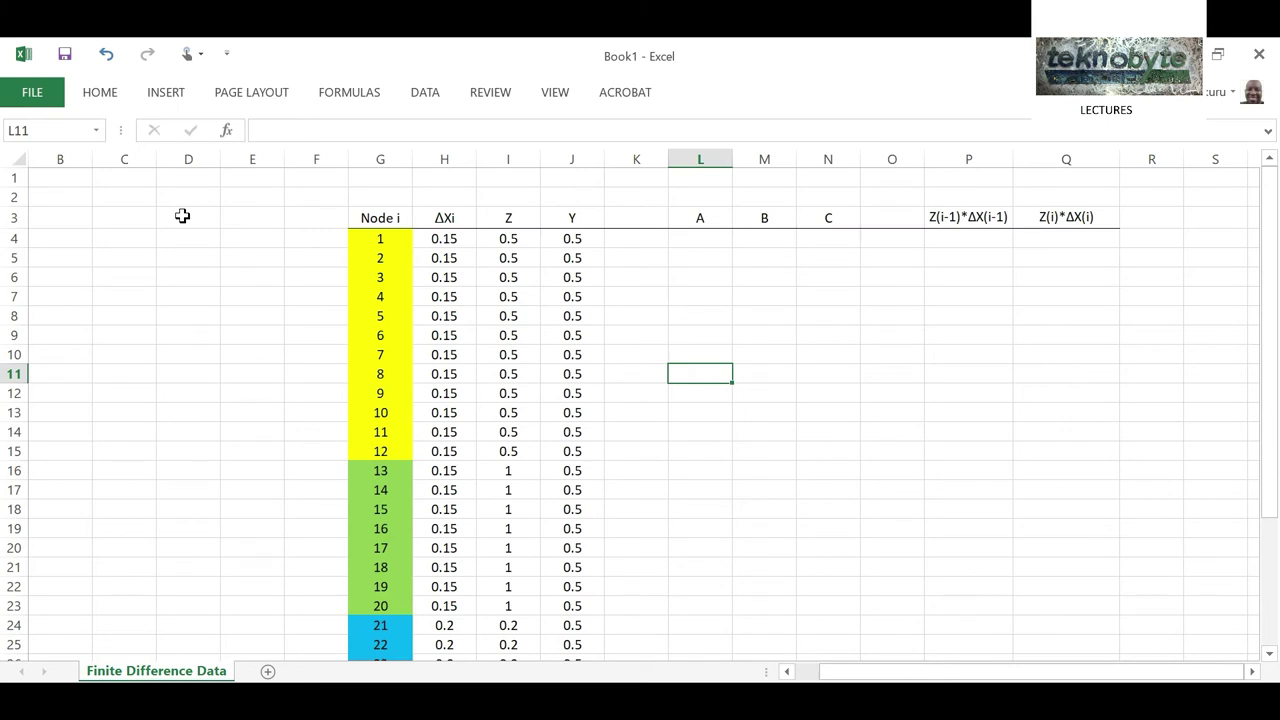
{"action": "left_click", "coordinate": [444, 218]}
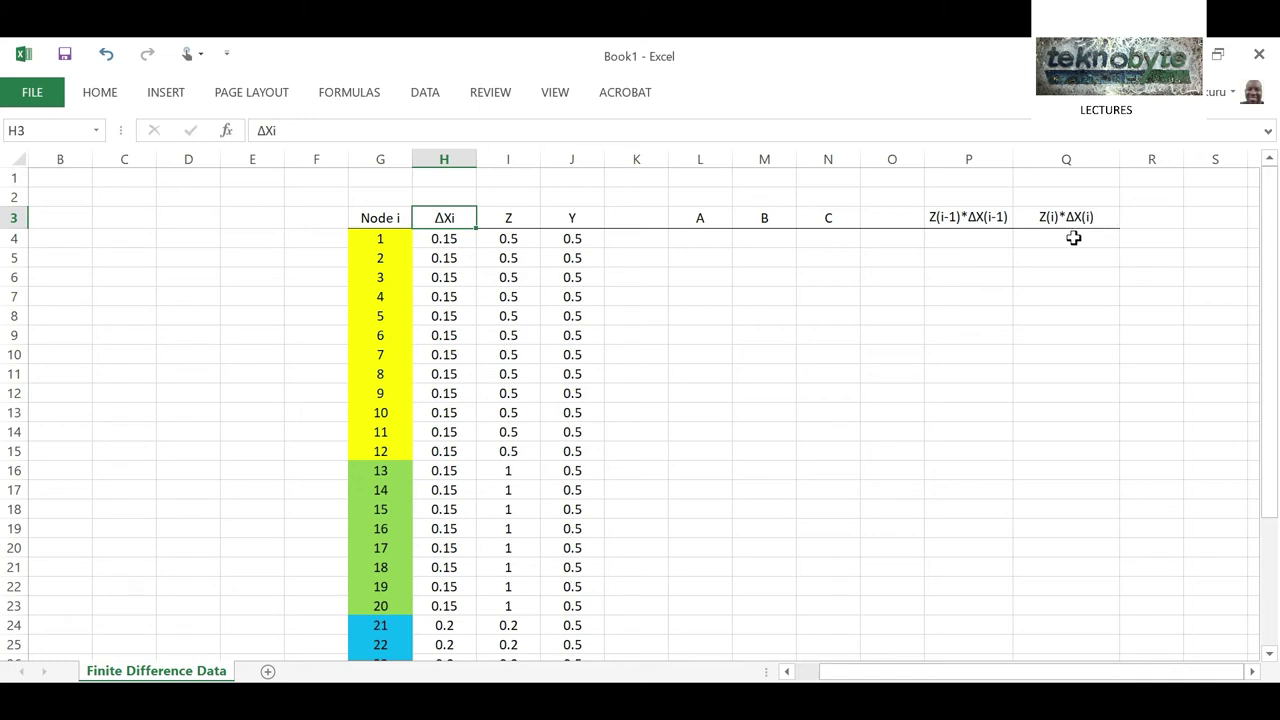
Enter the formula =I4*H4 in cell Q4 to compute Z(i)*ΔX(i) for node 1.
{"action": "left_click", "coordinate": [1000, 240]}
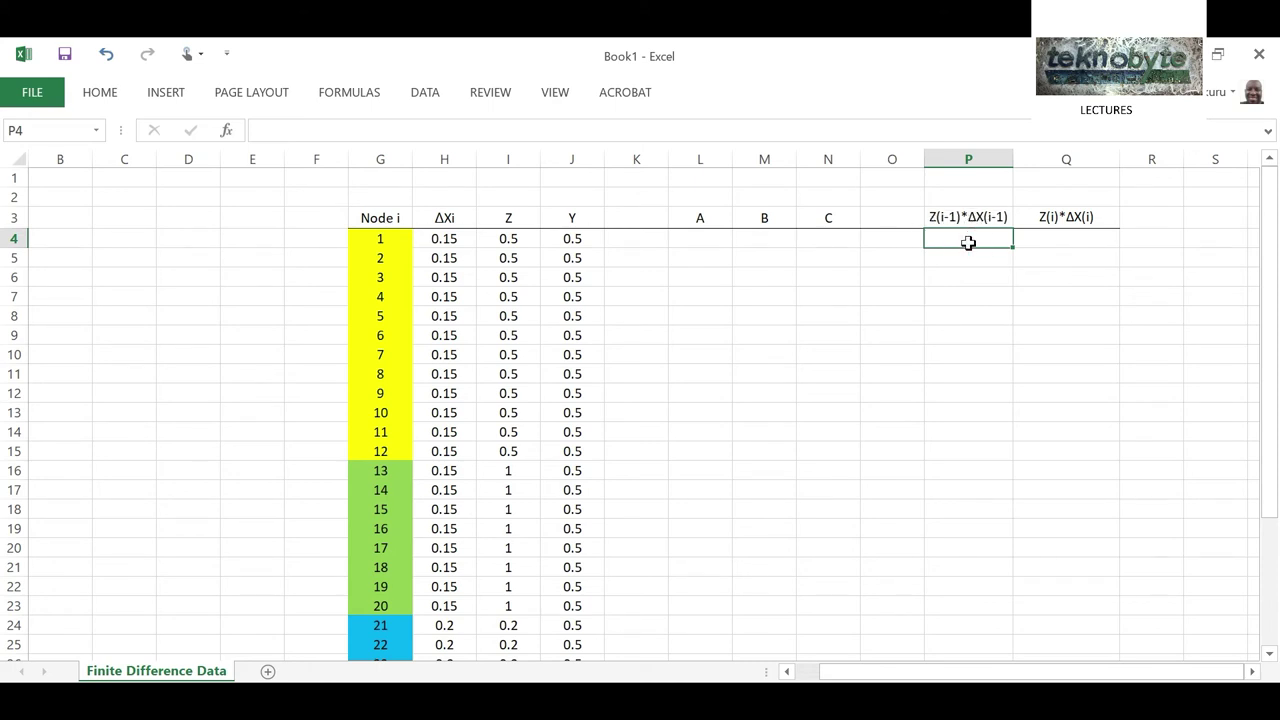
{"action": "left_click", "coordinate": [1043, 241]}
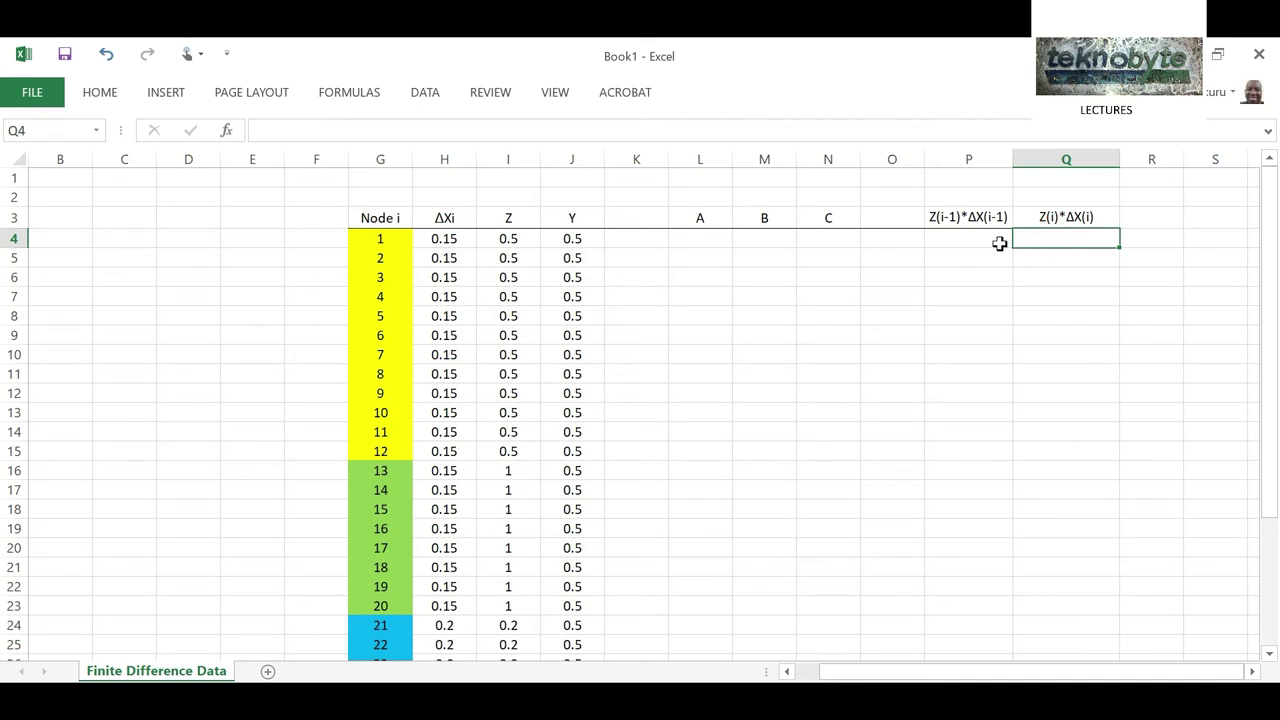
{"action": "type", "text": "="}
{"action": "left_click", "coordinate": [512, 241]}
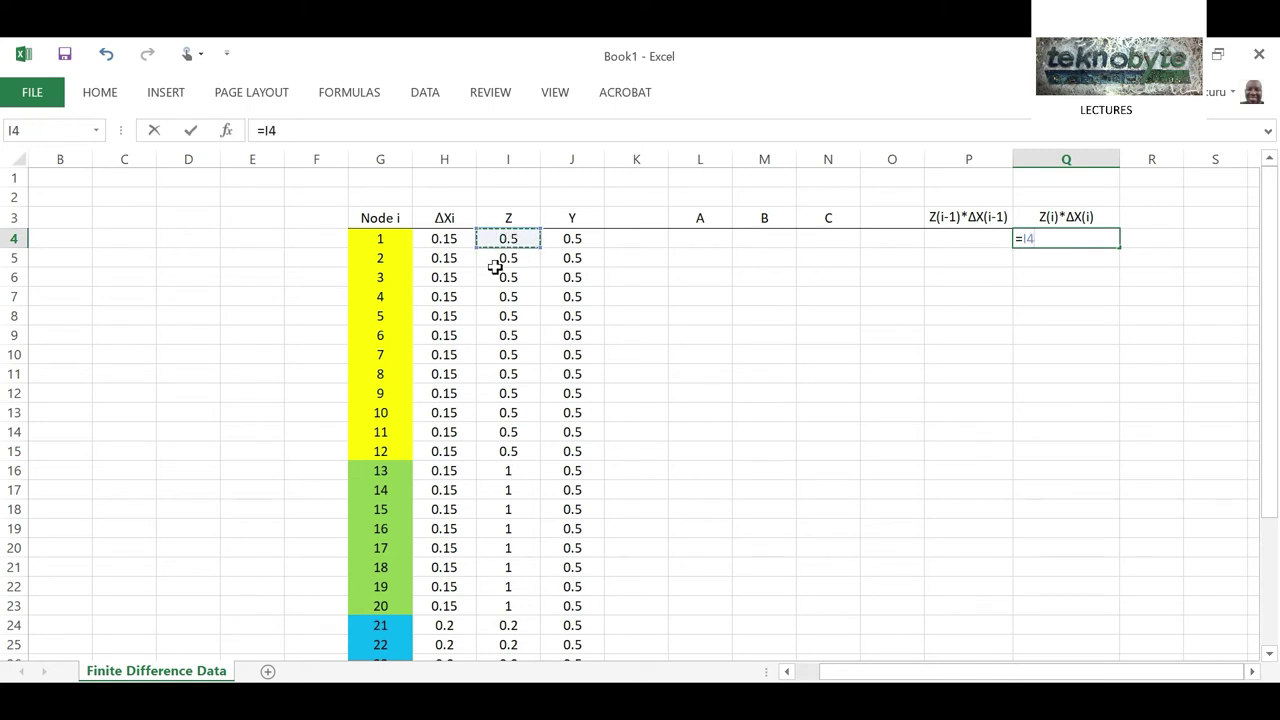
{"action": "left_click", "coordinate": [289, 133]}
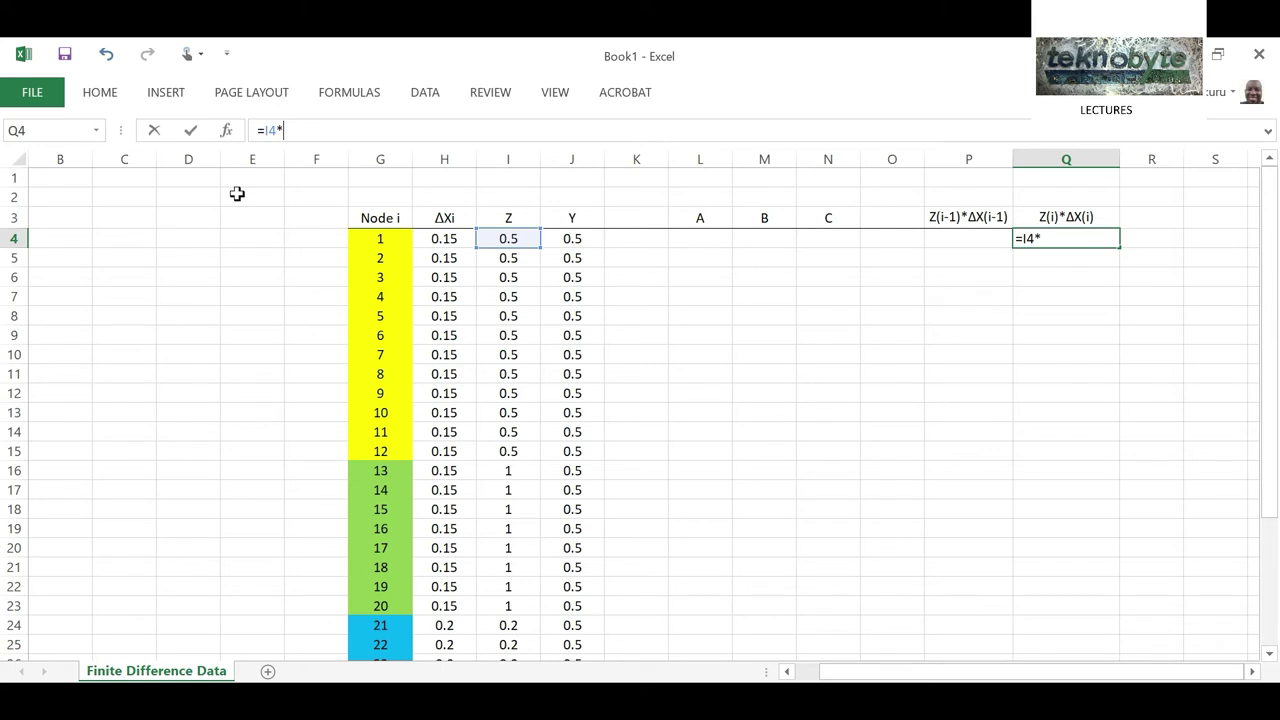
{"action": "left_click", "coordinate": [436, 243]}
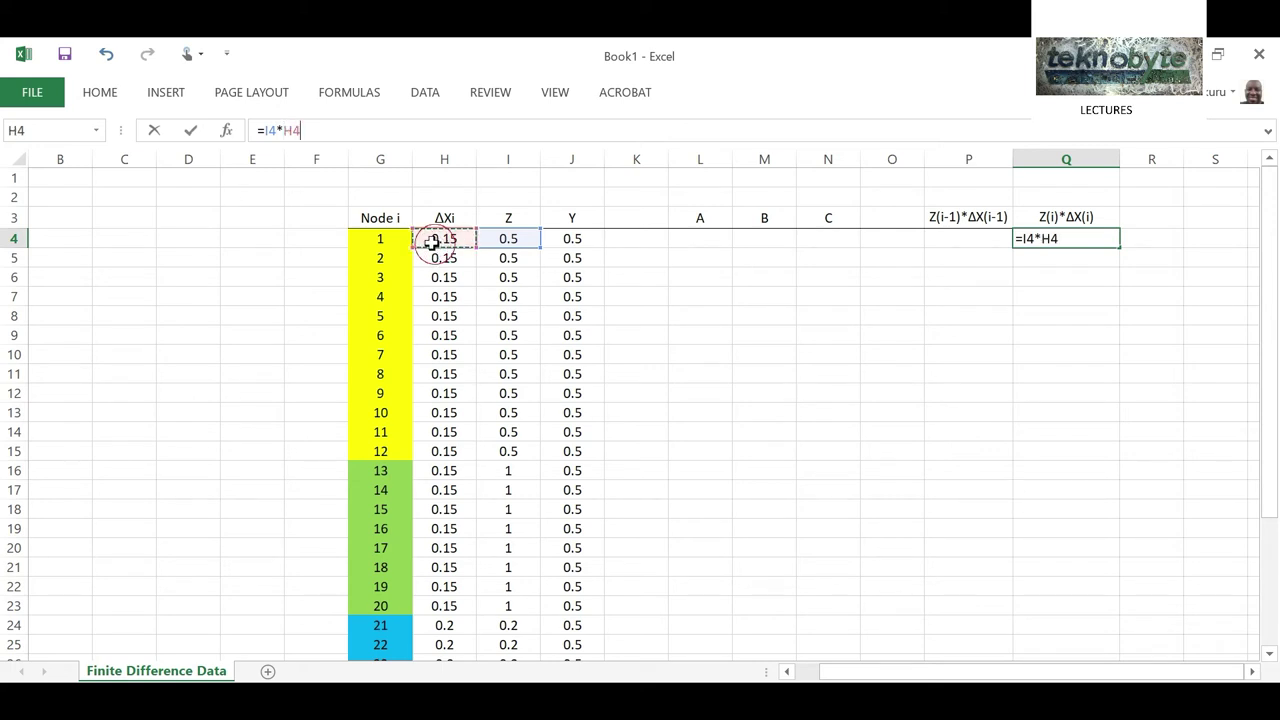
{"action": "key", "text": "Return"}
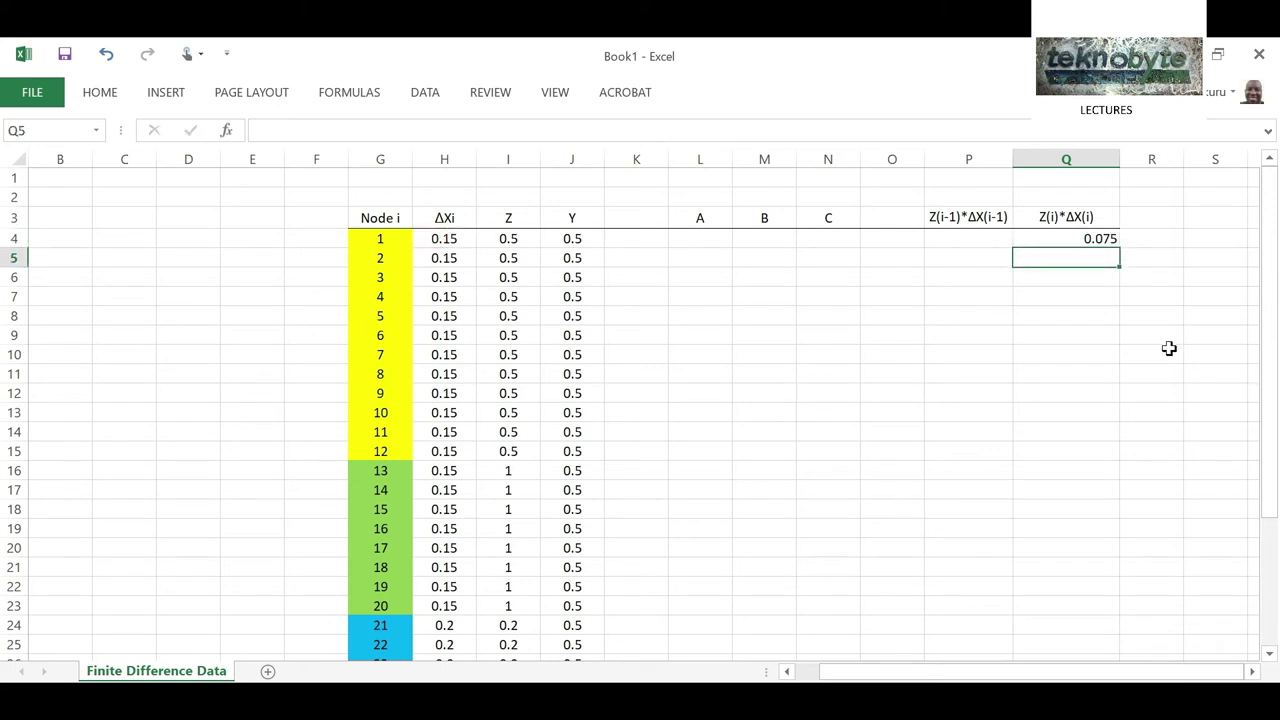
Copy the Z(i)*ΔX(i) formula from Q4 down the column for the remaining nodes.
{"action": "left_click", "coordinate": [1088, 241]}
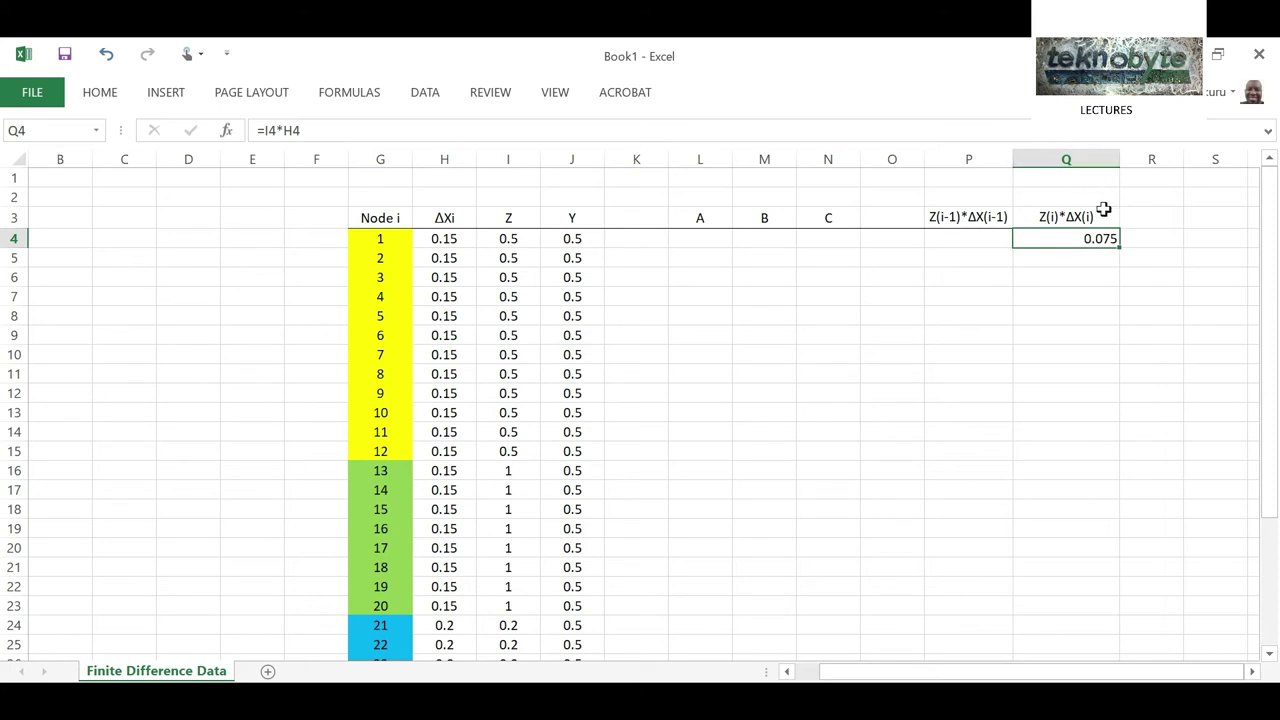
{"action": "left_click_drag", "start_coordinate": [1122, 246], "coordinate": [1111, 589]}
{"action": "scroll", "coordinate": [946, 254], "scroll_direction": "up", "scroll_amount": 3}
Enter the formula =Q4 in cell P5 as the Z(i-1)*ΔX(i-1) value for node 2.
{"action": "left_click", "coordinate": [952, 245]}
{"action": "left_click", "coordinate": [964, 256]}
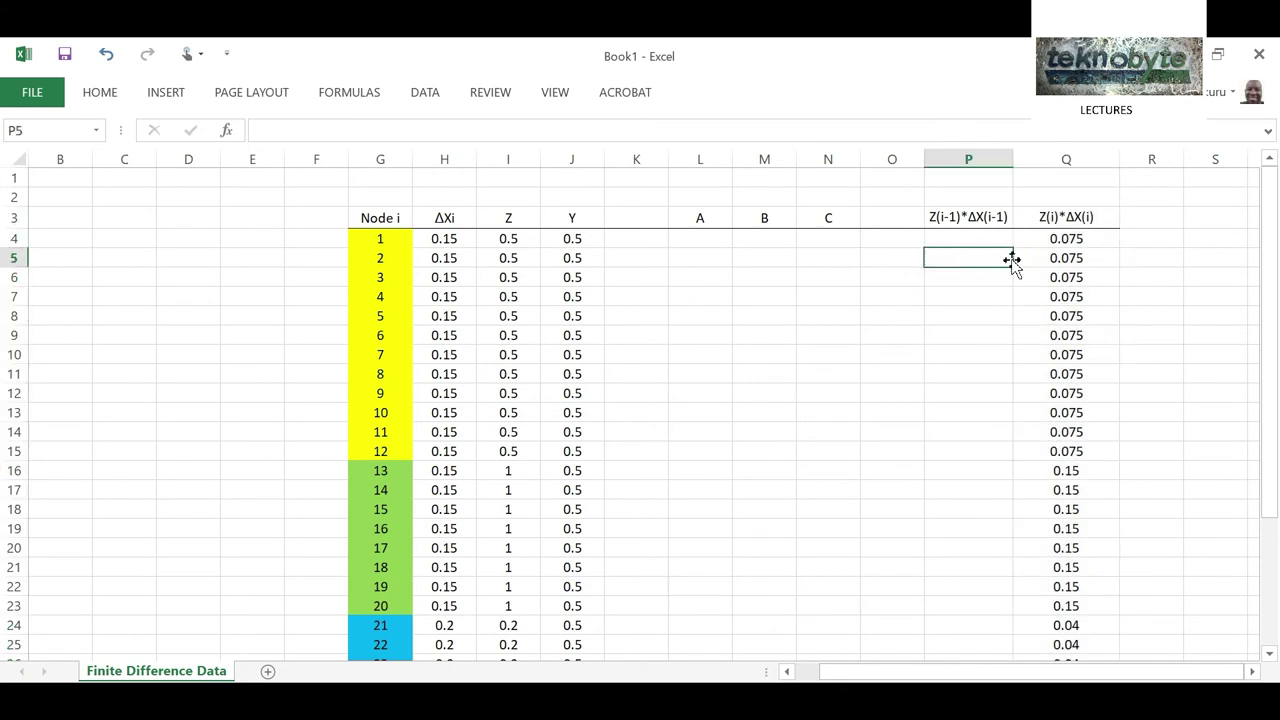
{"action": "type", "text": "="}
{"action": "left_click", "coordinate": [1080, 236]}
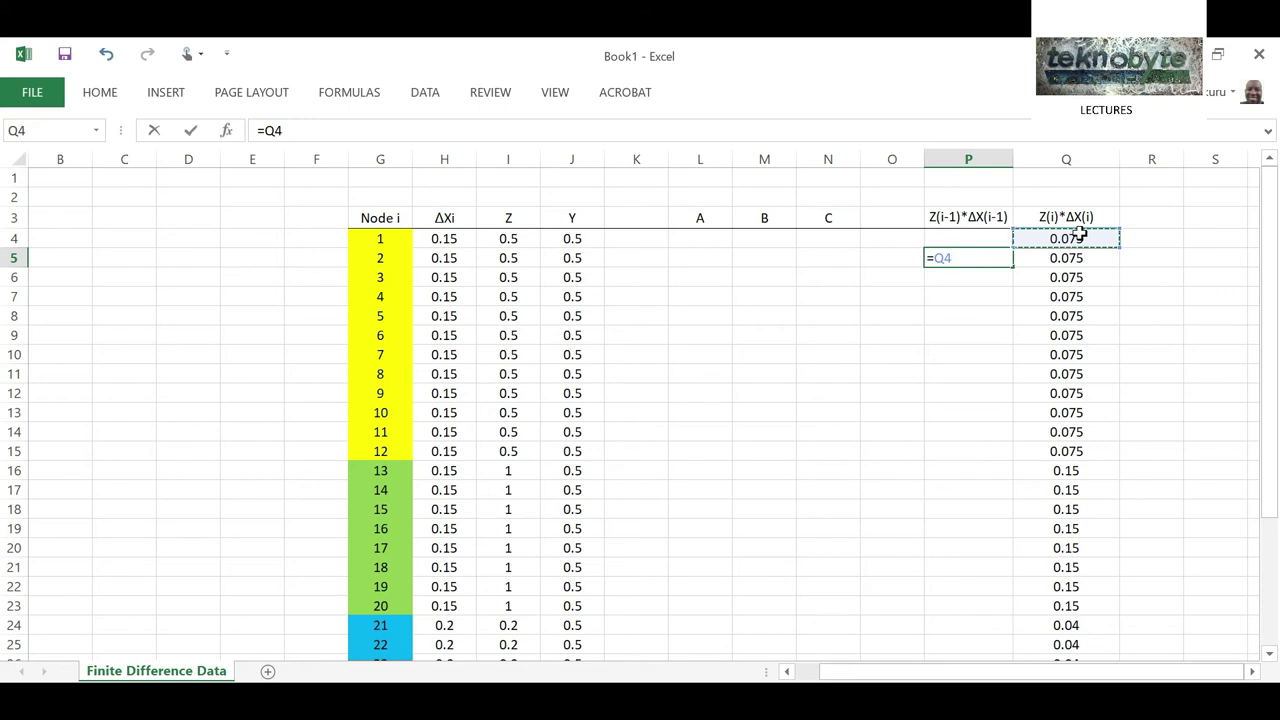
{"action": "key", "text": "Return"}
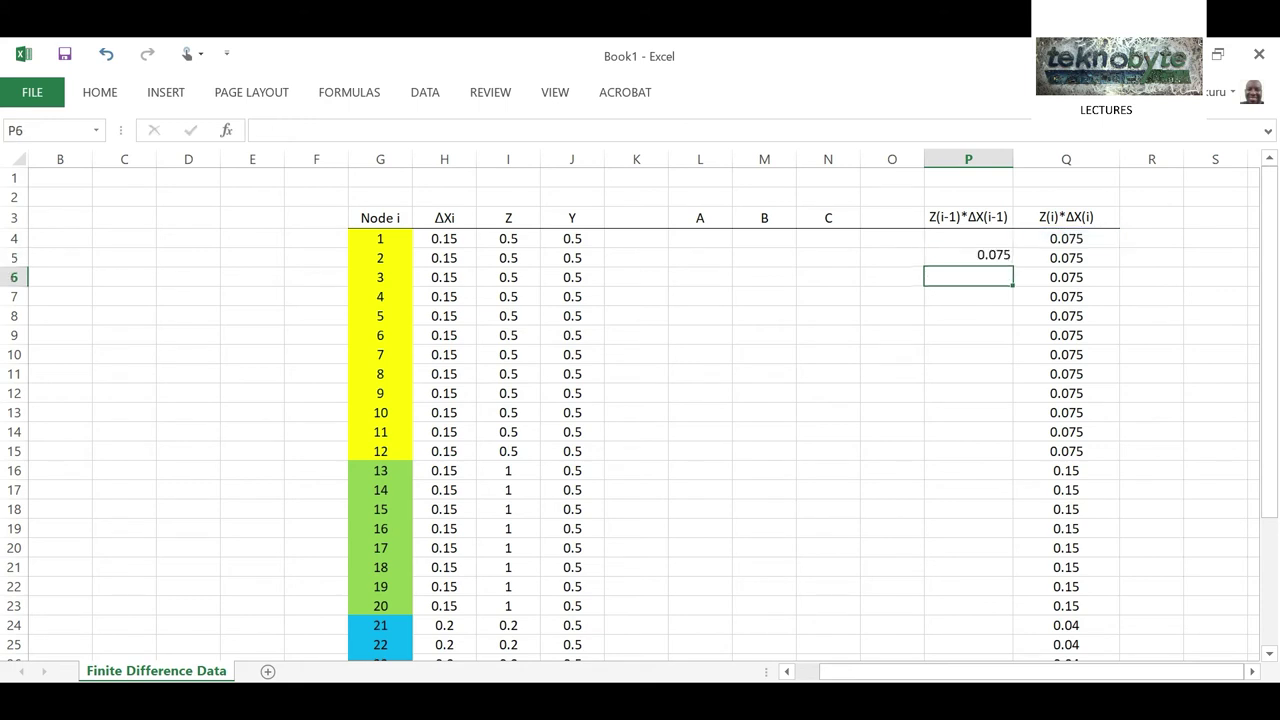
Copy the Z(i-1)*ΔX(i-1) formula from P5 down the column for the remaining nodes.
{"action": "left_click", "coordinate": [990, 257]}
{"action": "left_click_drag", "start_coordinate": [1013, 263], "coordinate": [986, 620]}
{"action": "scroll", "coordinate": [827, 542], "scroll_direction": "up", "scroll_amount": 3}
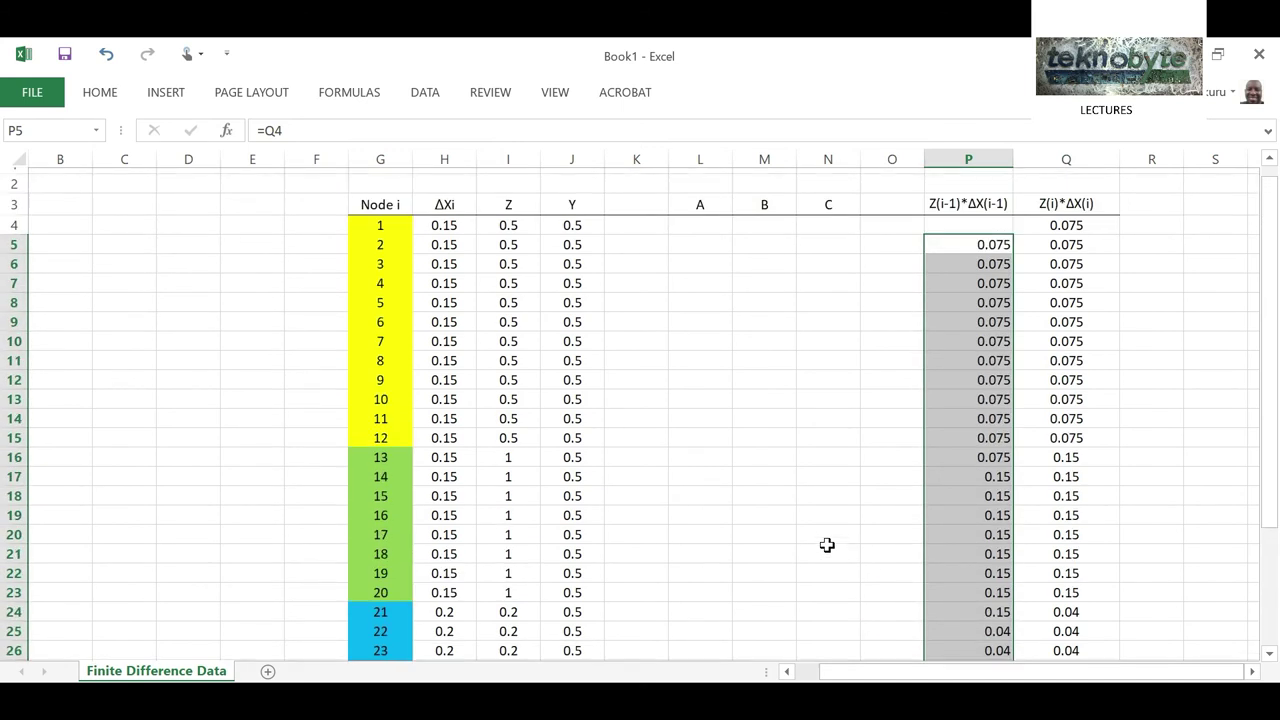
Enter the formula -(20+I4*H4) in cell M4 as coefficient B for node 1.
{"action": "left_click", "coordinate": [771, 234]}
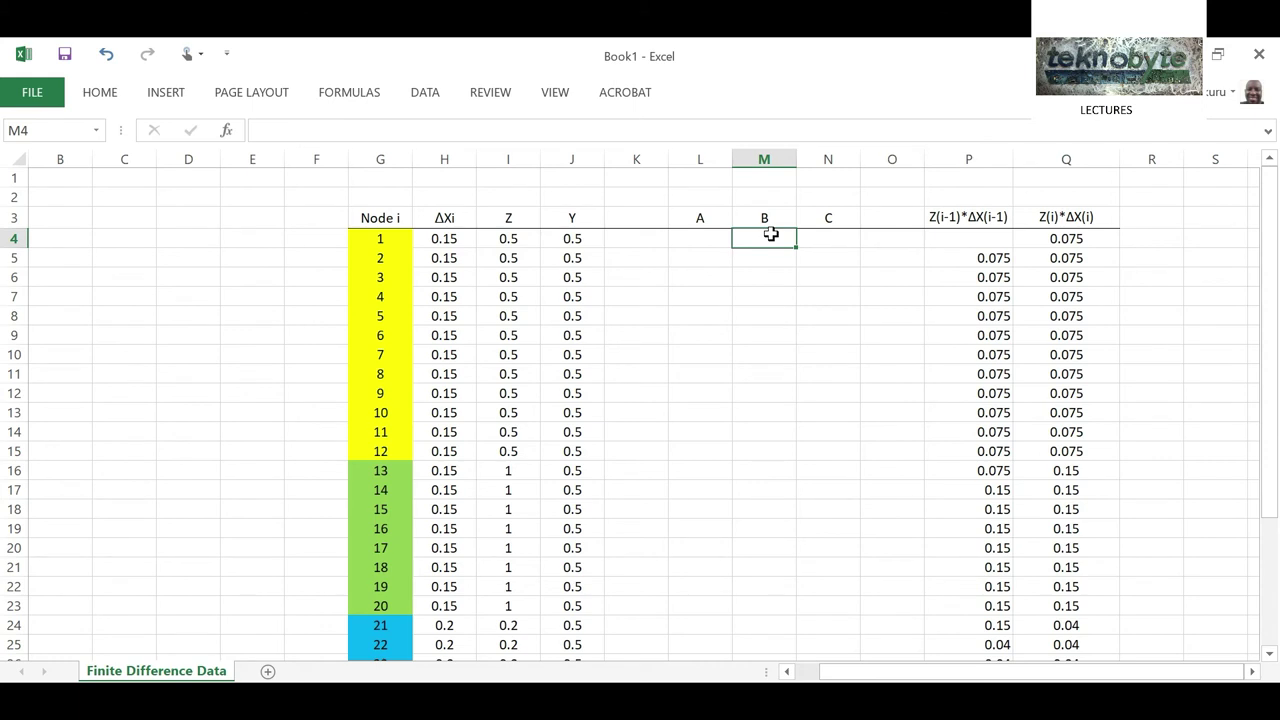
{"action": "type", "text": "-(20+"}
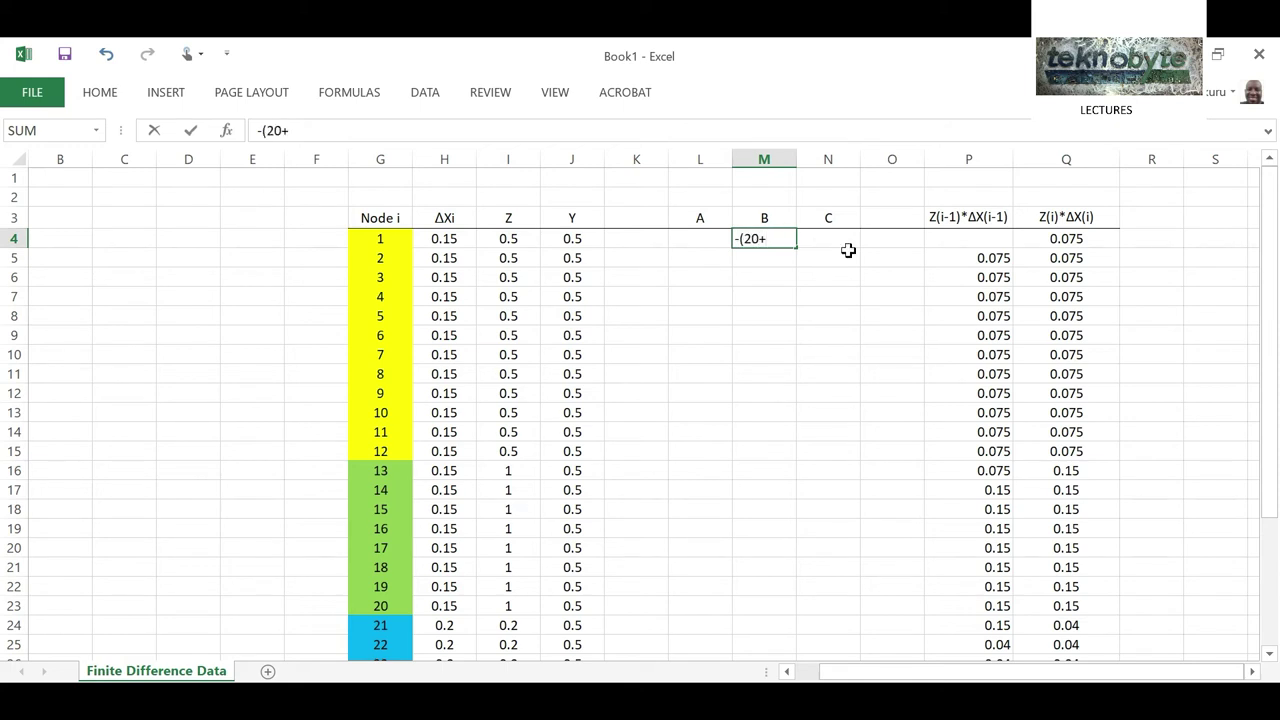
{"action": "left_click", "coordinate": [506, 238]}
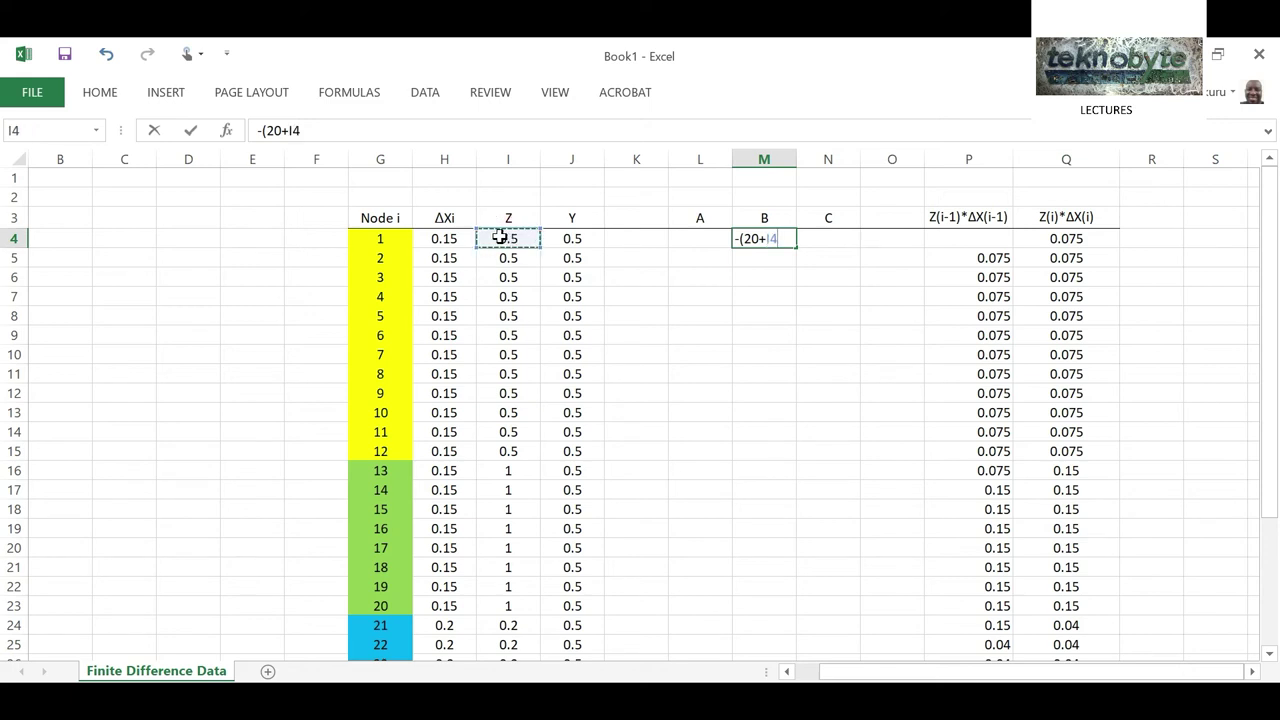
{"action": "type", "text": "*"}
{"action": "left_click", "coordinate": [445, 238]}
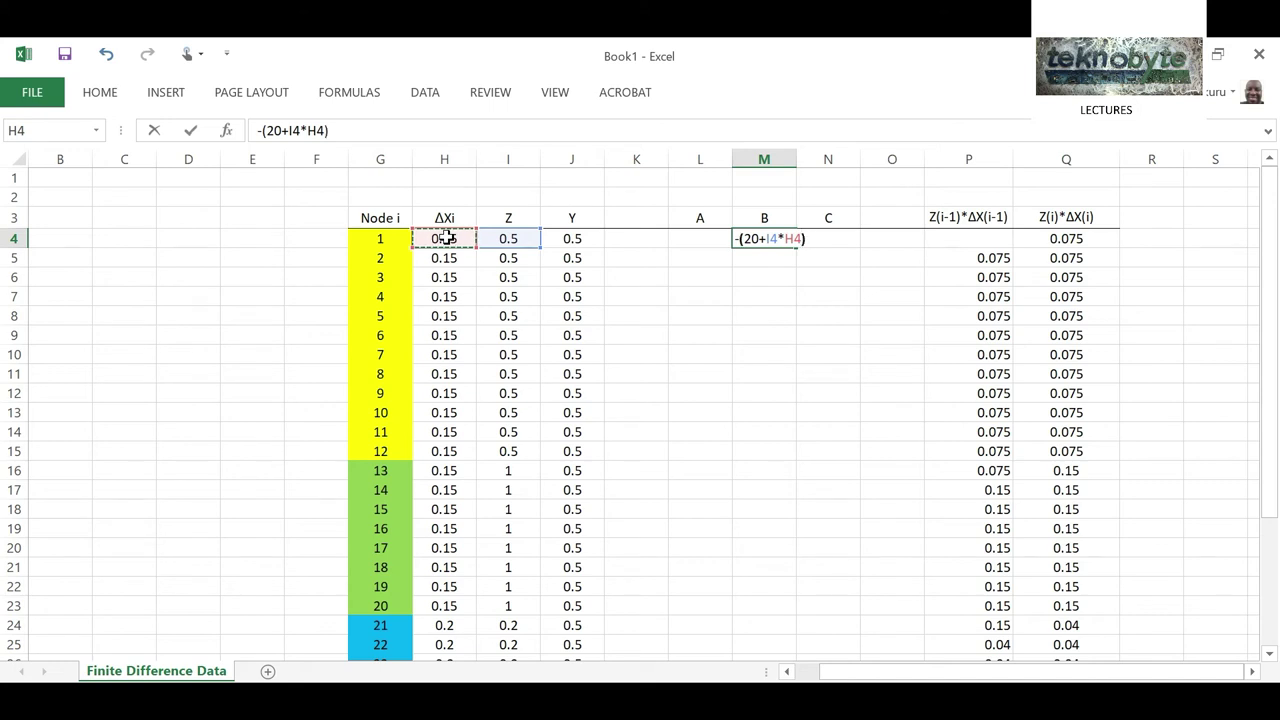
{"action": "type", "text": ")"}
{"action": "key", "text": "Return"}
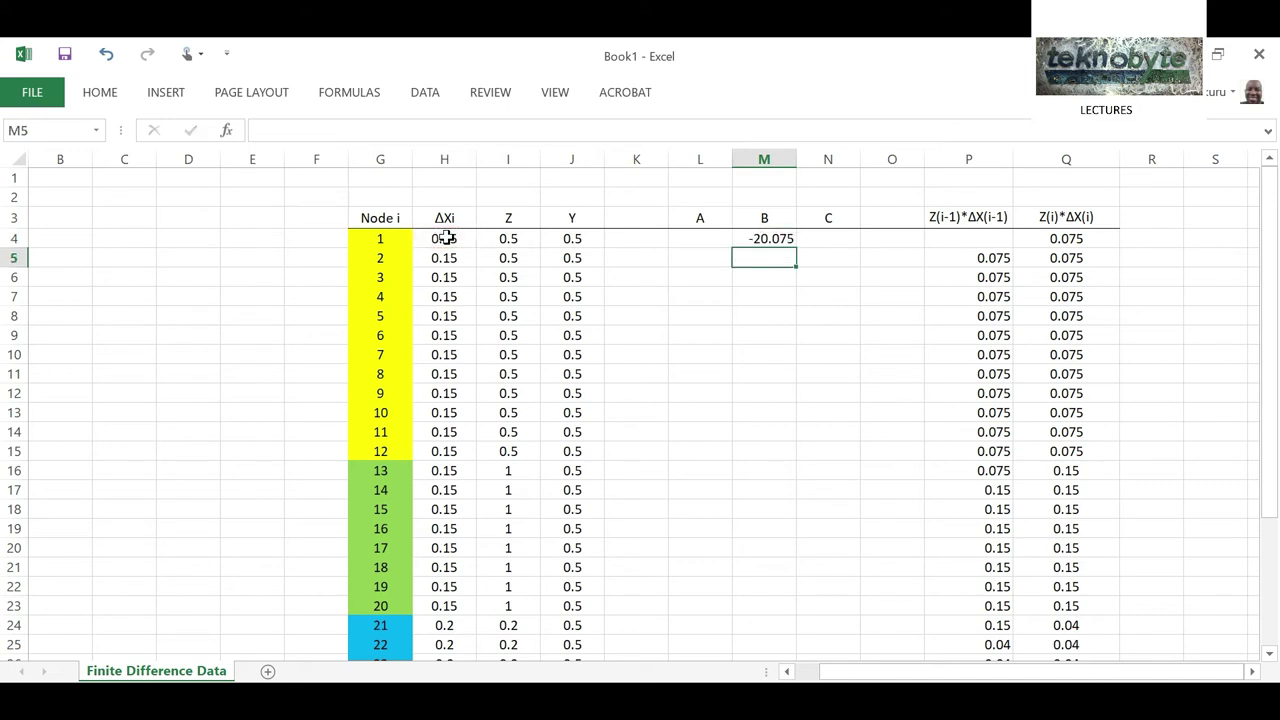
Set node 1's coefficient C to 20 in cell N4 and coefficient A to 0 in cell L4.
{"action": "left_click", "coordinate": [835, 238]}
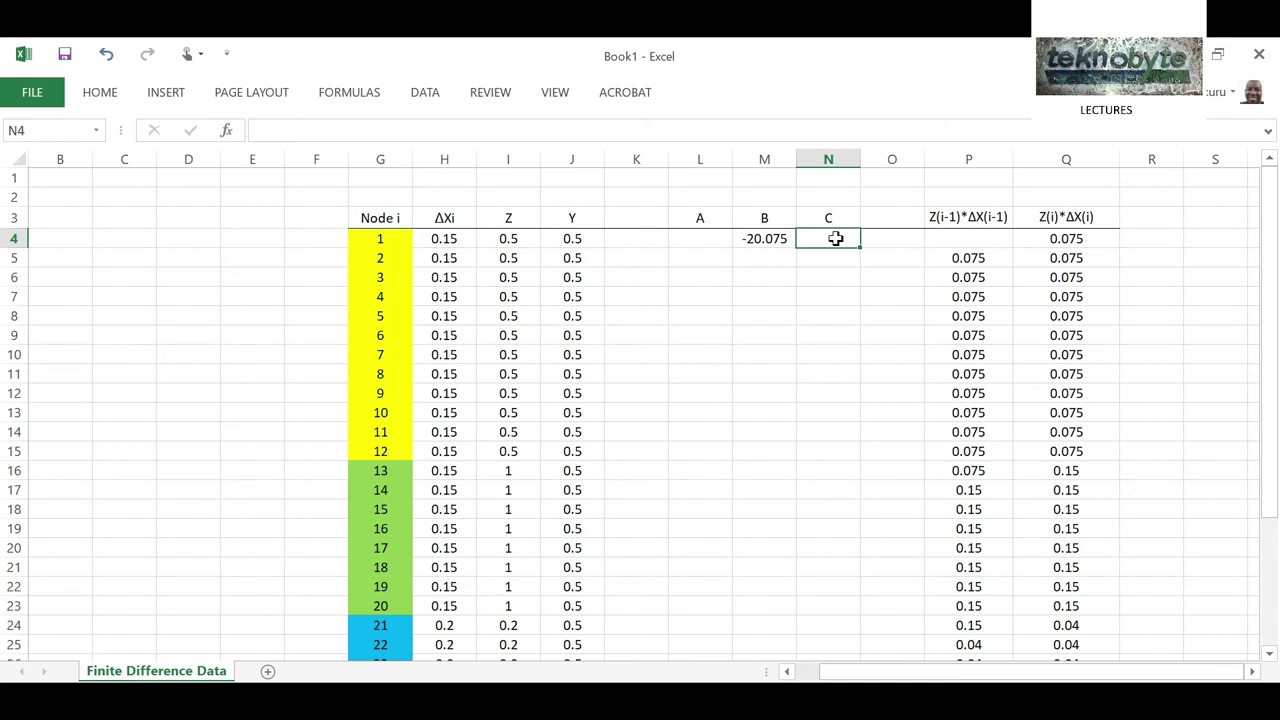
{"action": "type", "text": "20"}
{"action": "left_click", "coordinate": [787, 252]}
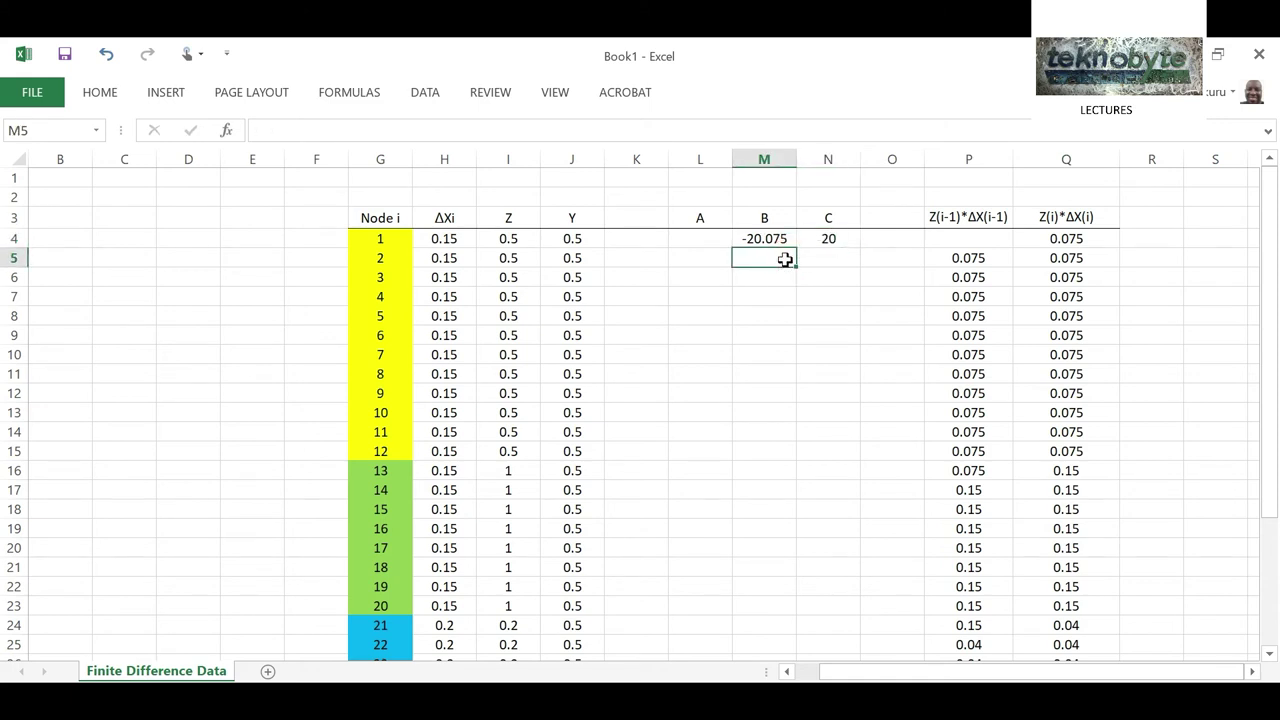
{"action": "left_click", "coordinate": [710, 238]}
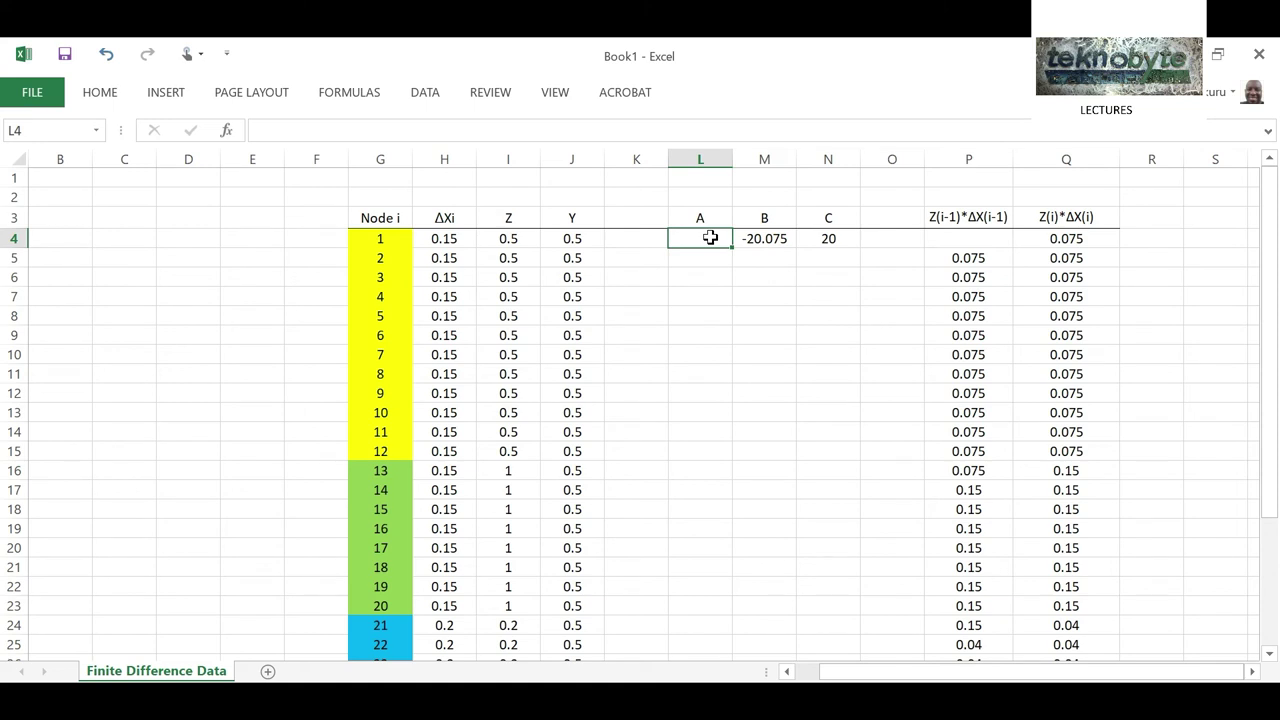
{"action": "type", "text": "0"}
Enter the formula =2*H5 in cell L5 as coefficient A for node 2.
{"action": "left_click", "coordinate": [716, 260]}
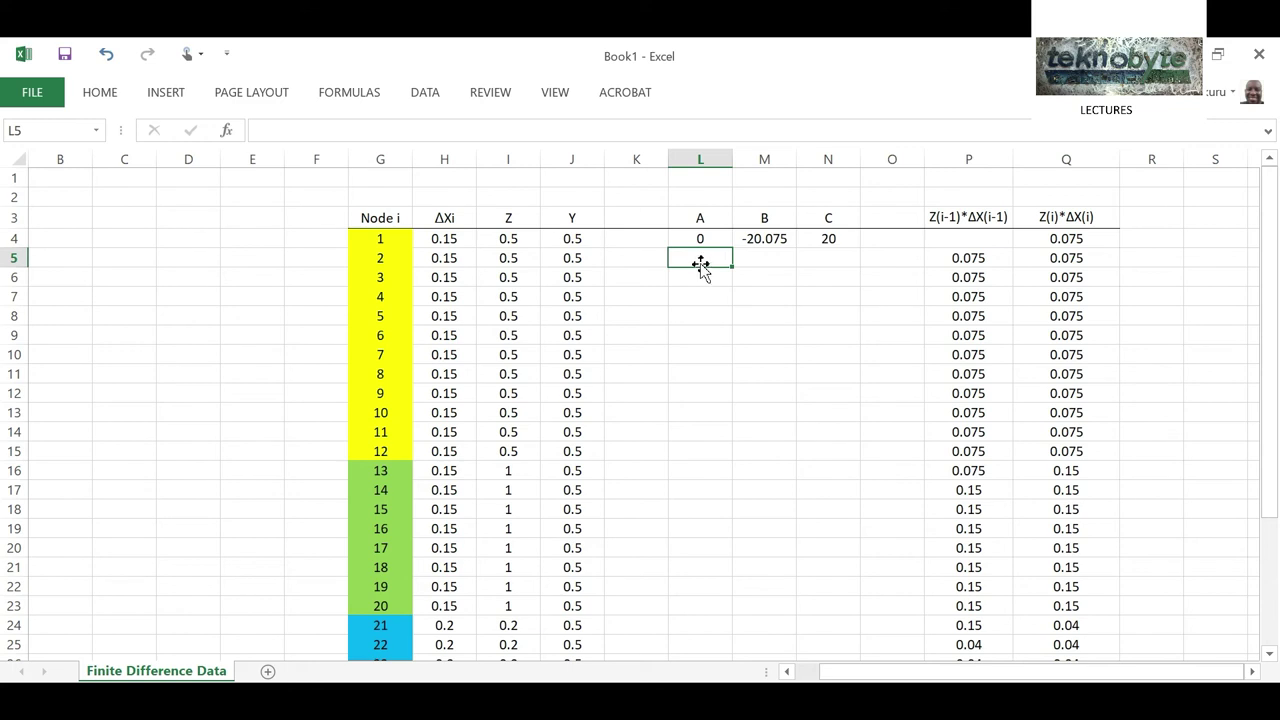
{"action": "type", "text": "=2*"}
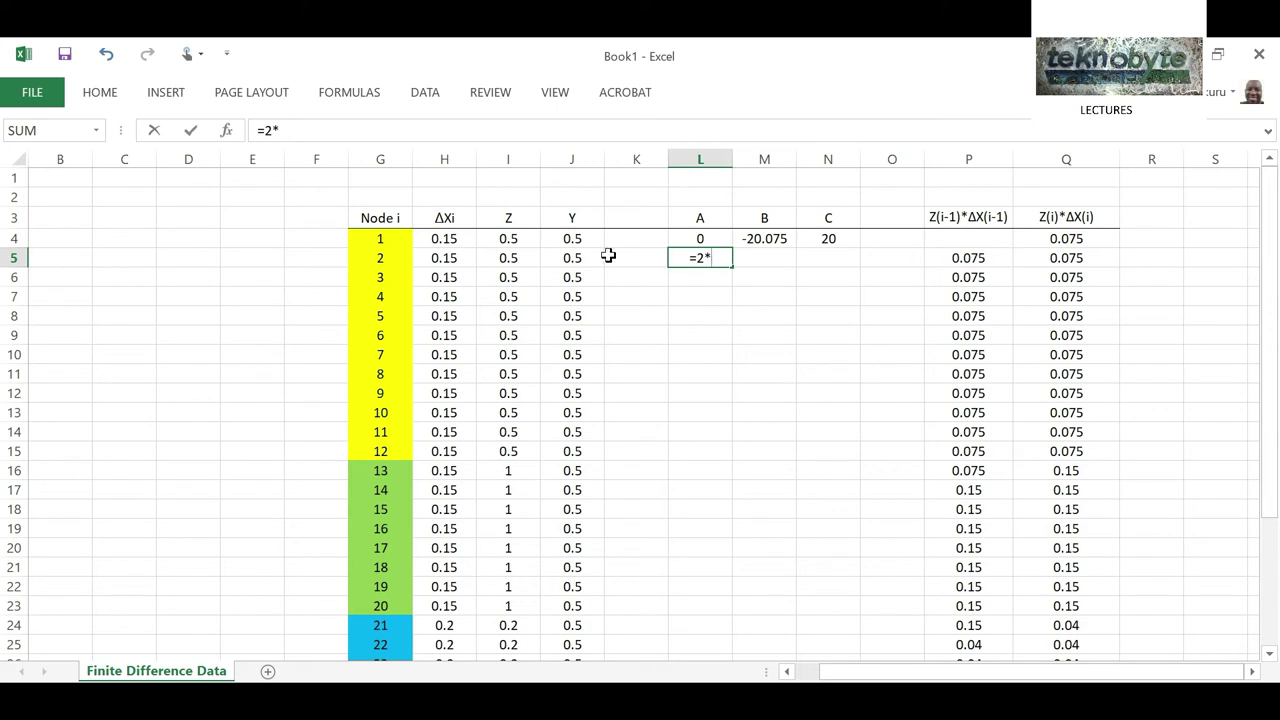
{"action": "left_click", "coordinate": [450, 258]}
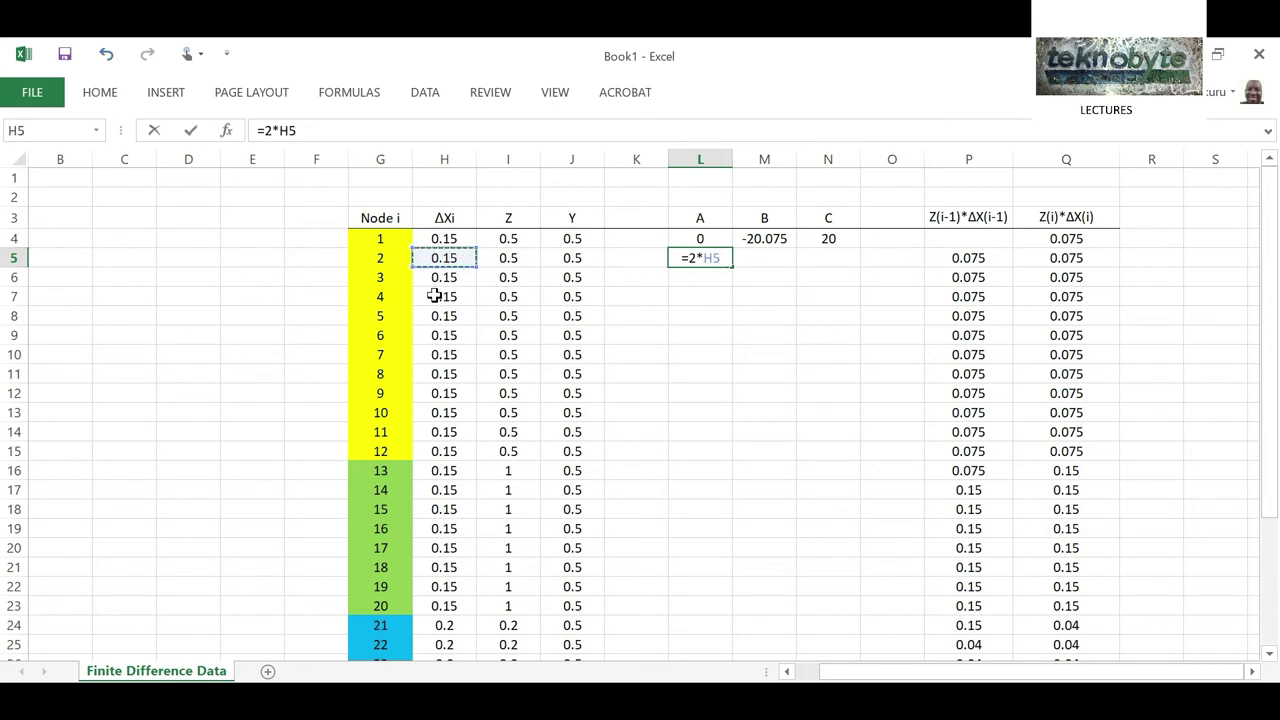
{"action": "key", "text": "Return"}
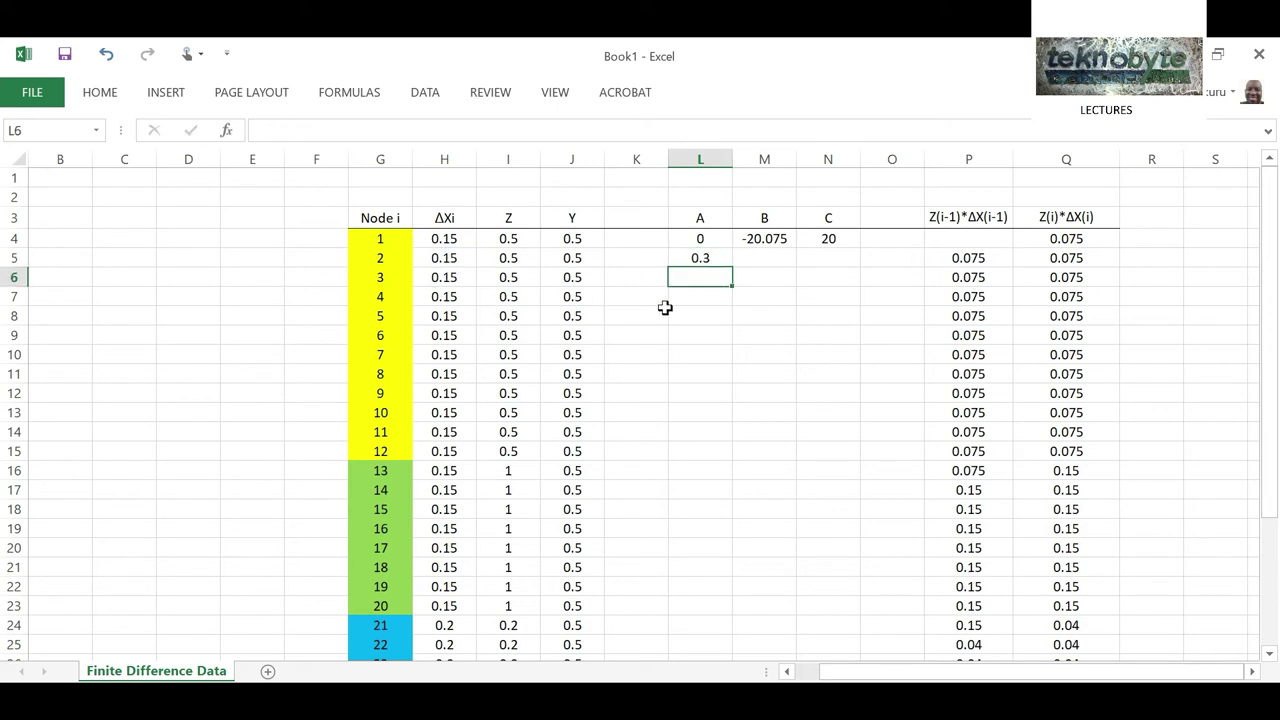
Enter the formula =2*H4 in cell N5 as coefficient C for node 2.
{"action": "left_click", "coordinate": [824, 259]}
{"action": "type", "text": "="}
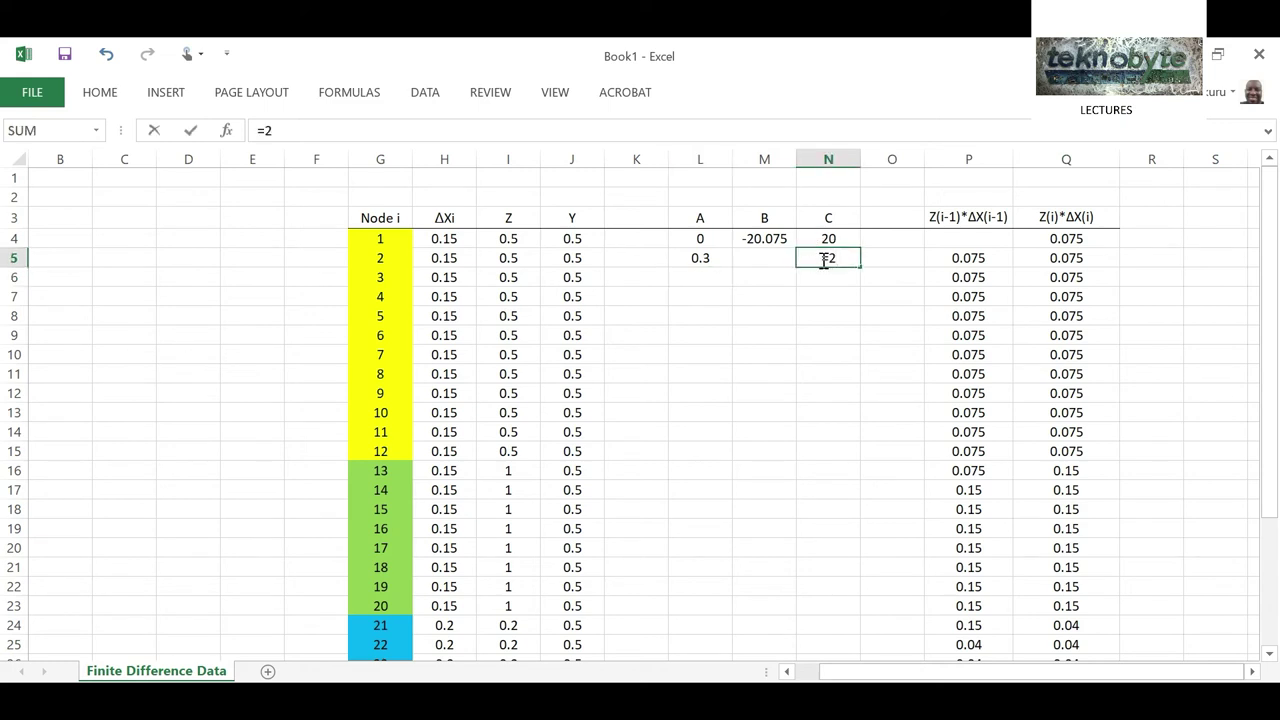
{"action": "type", "text": "2*"}
{"action": "left_click", "coordinate": [447, 243]}
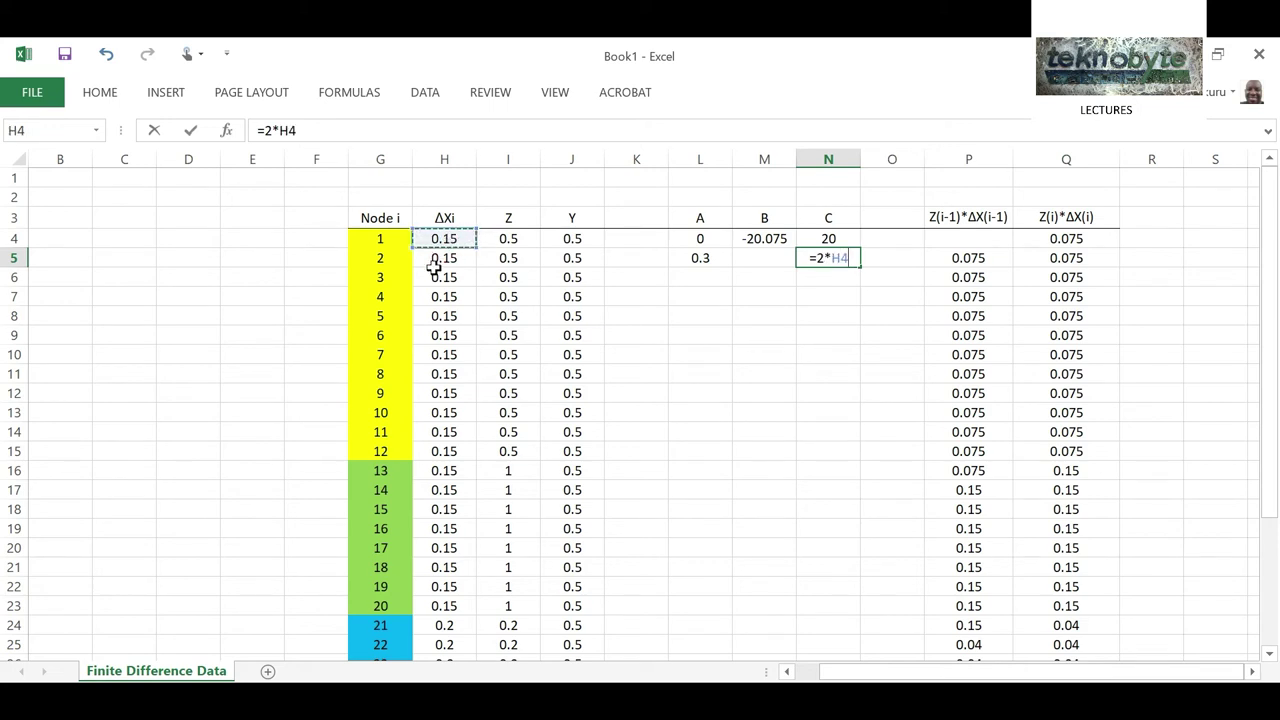
{"action": "key", "text": "Return"}
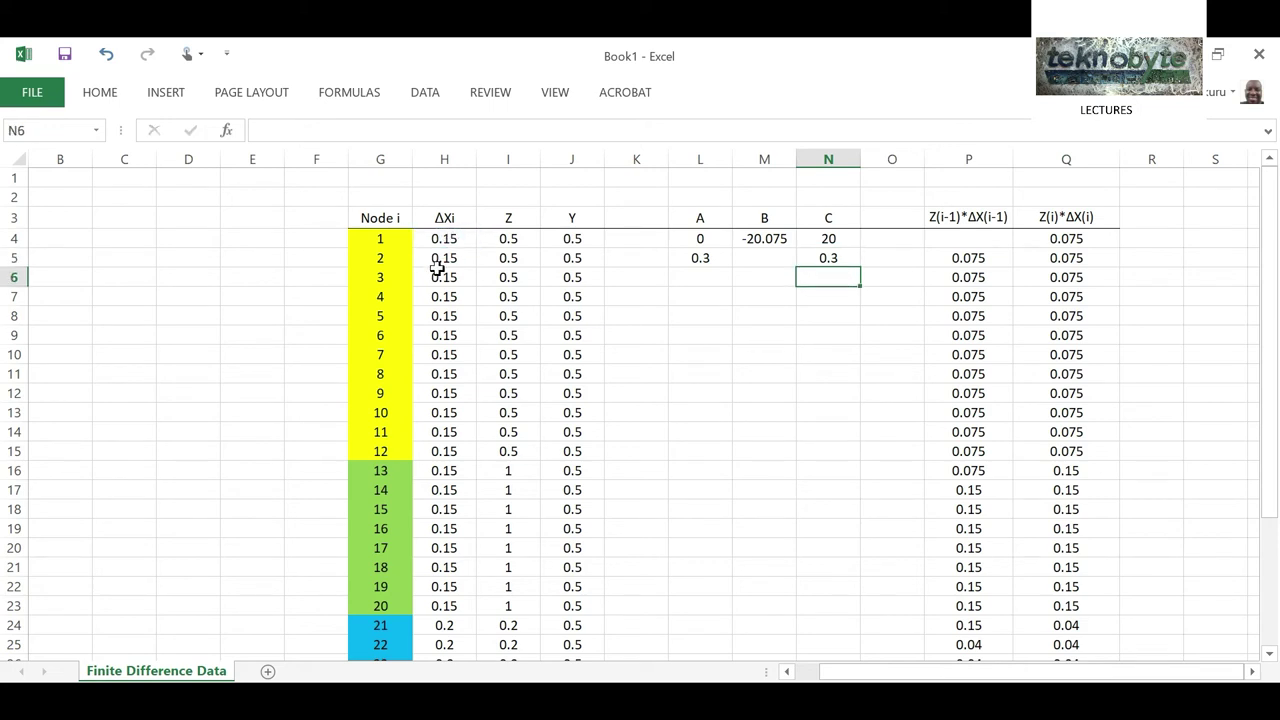
Enter the formula =-(H5+H4)*(2+I5*J5*H5*H4) in cell M5 as coefficient B for node 2.
{"action": "left_click", "coordinate": [760, 258]}
{"action": "type", "text": "="}
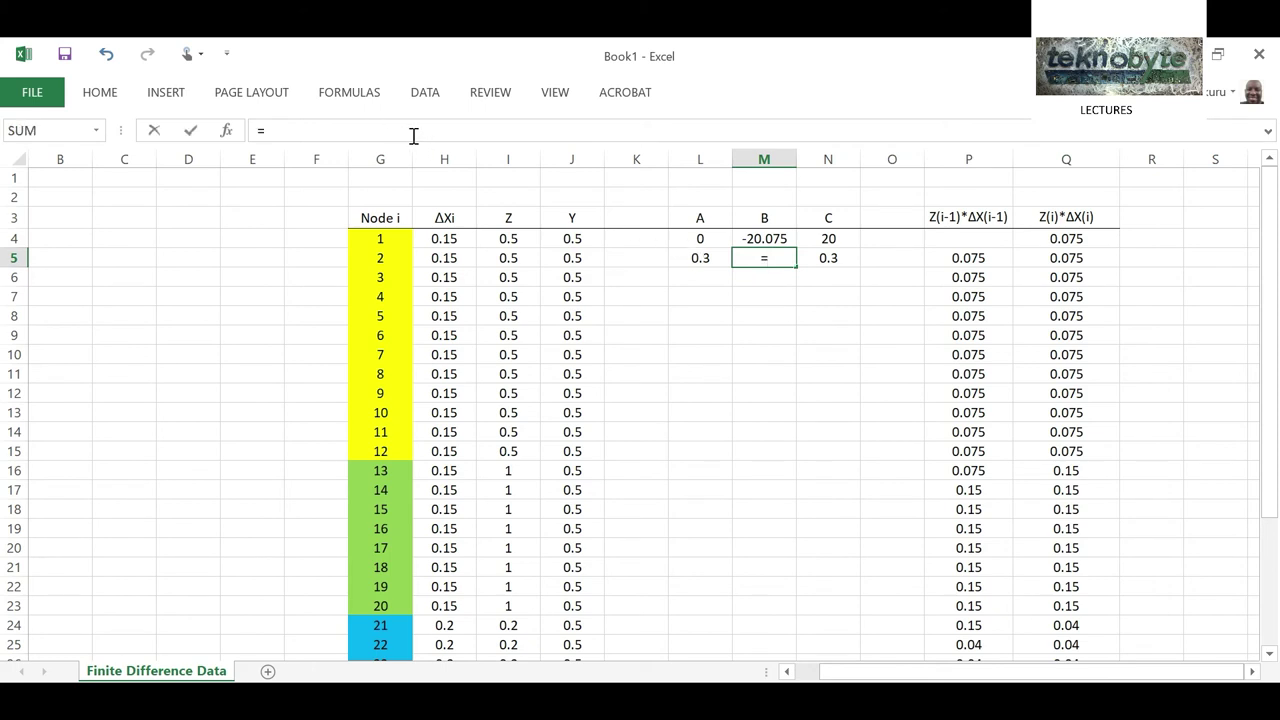
{"action": "type", "text": "-("}
{"action": "left_click", "coordinate": [440, 257]}
{"action": "type", "text": "+"}
{"action": "left_click", "coordinate": [437, 240]}
{"action": "type", "text": ")*("}
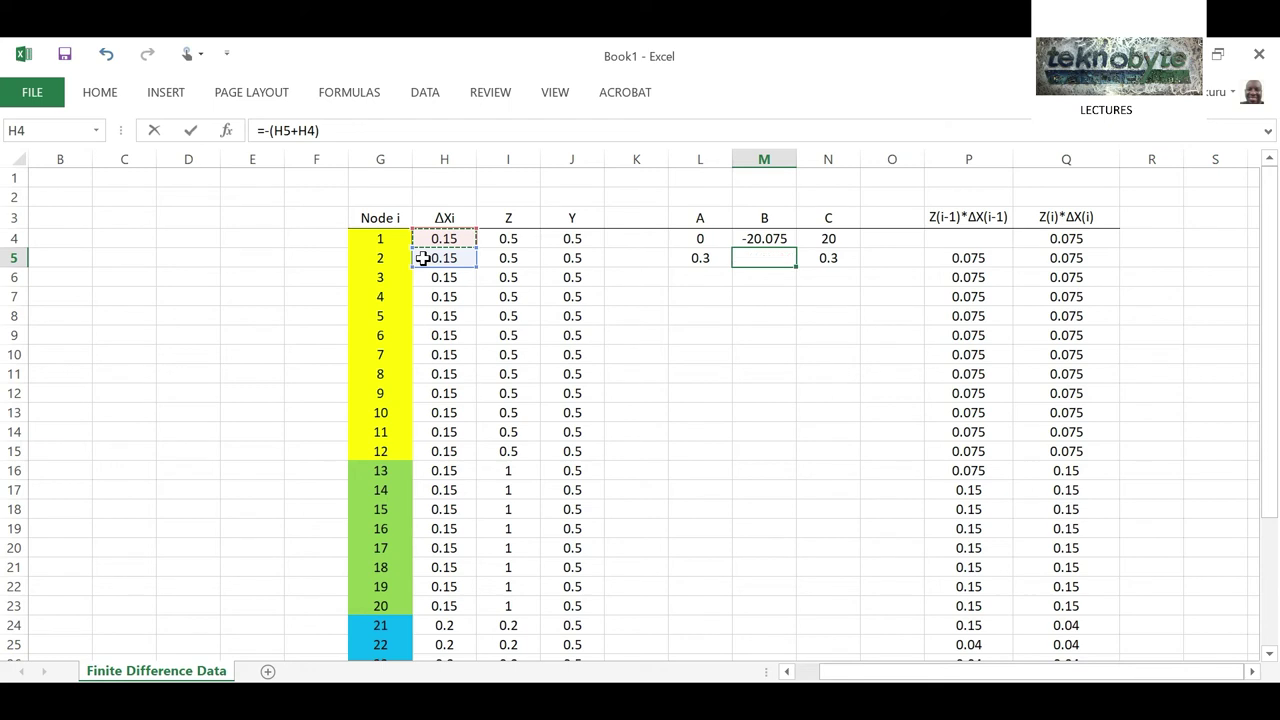
{"action": "type", "text": "2"}
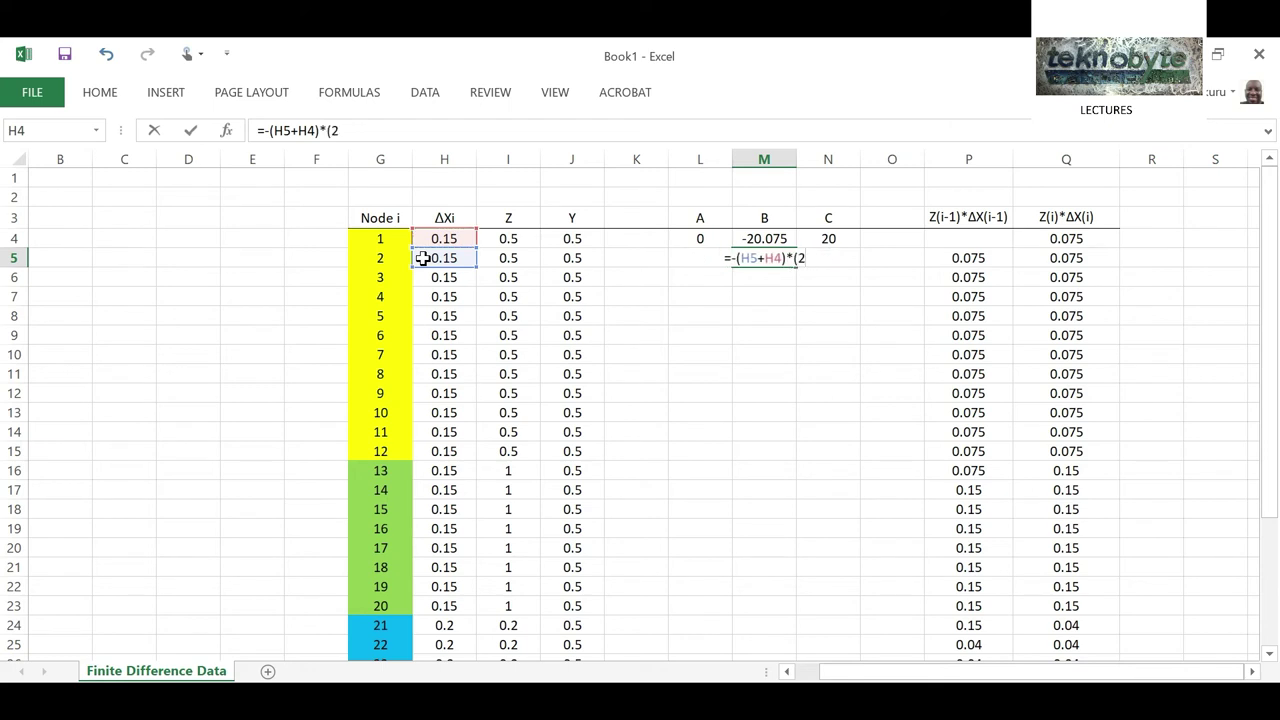
{"action": "type", "text": "+"}
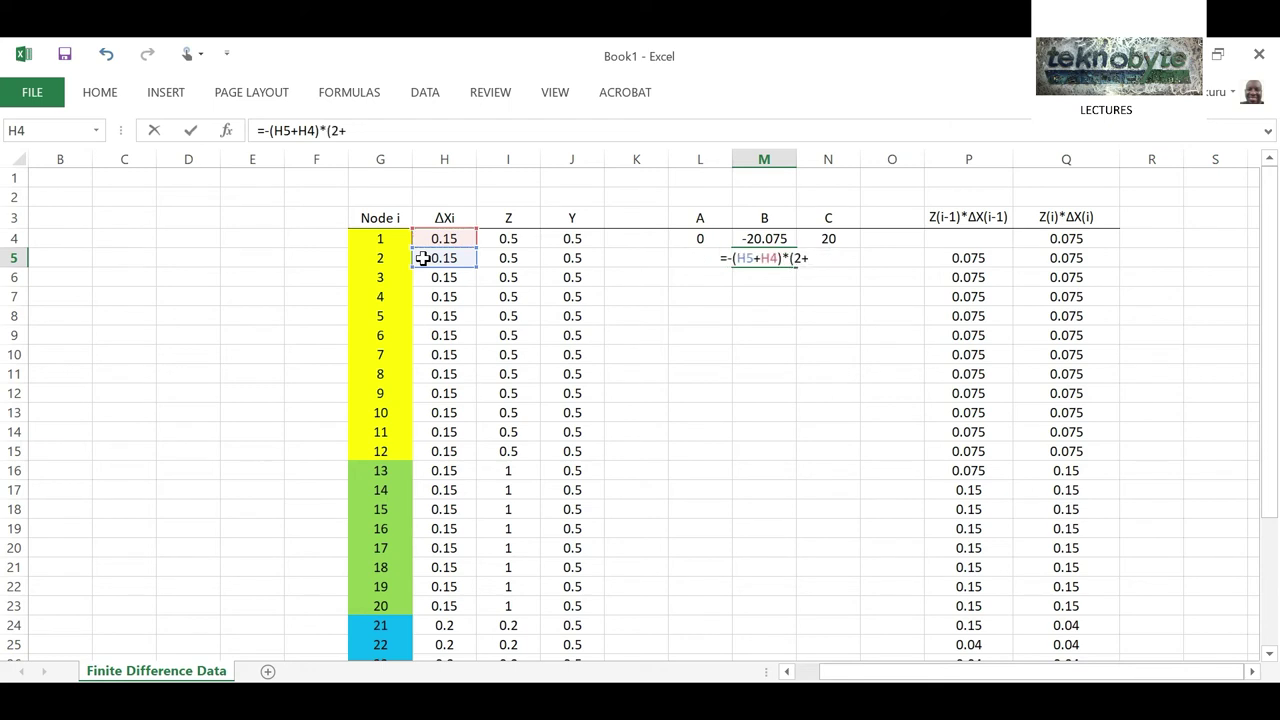
{"action": "left_click", "coordinate": [515, 260]}
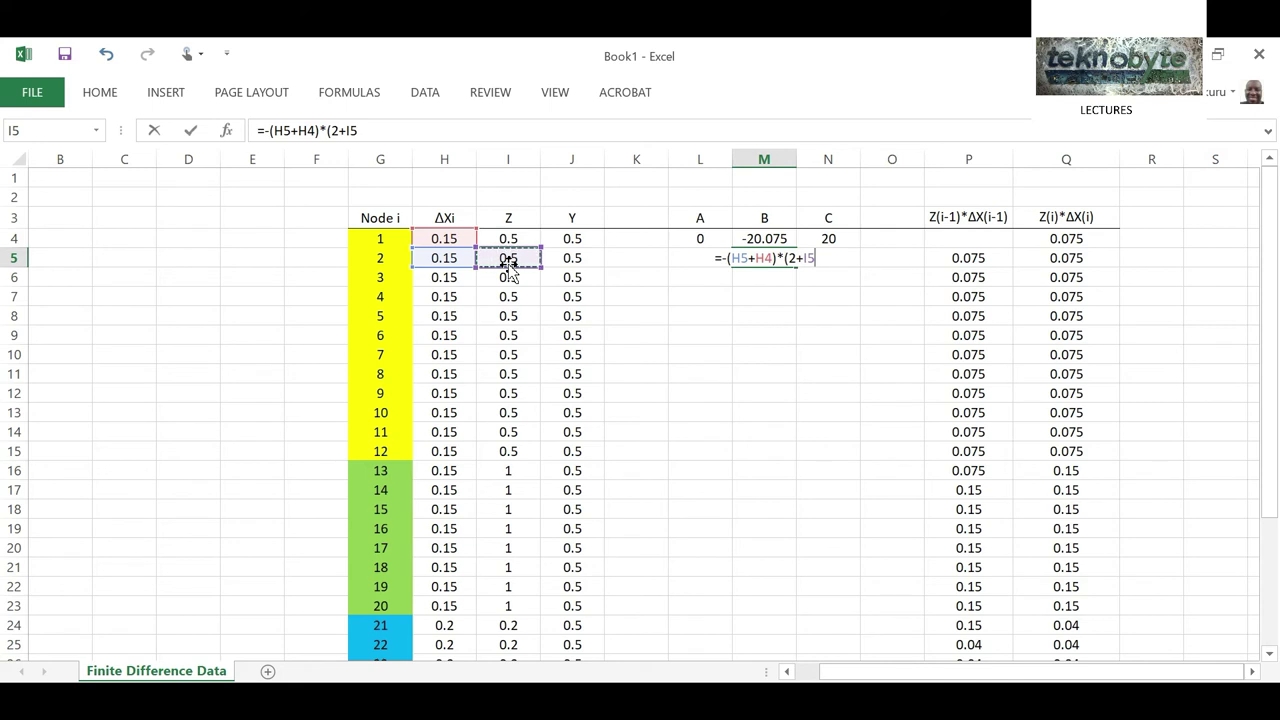
{"action": "type", "text": "*"}
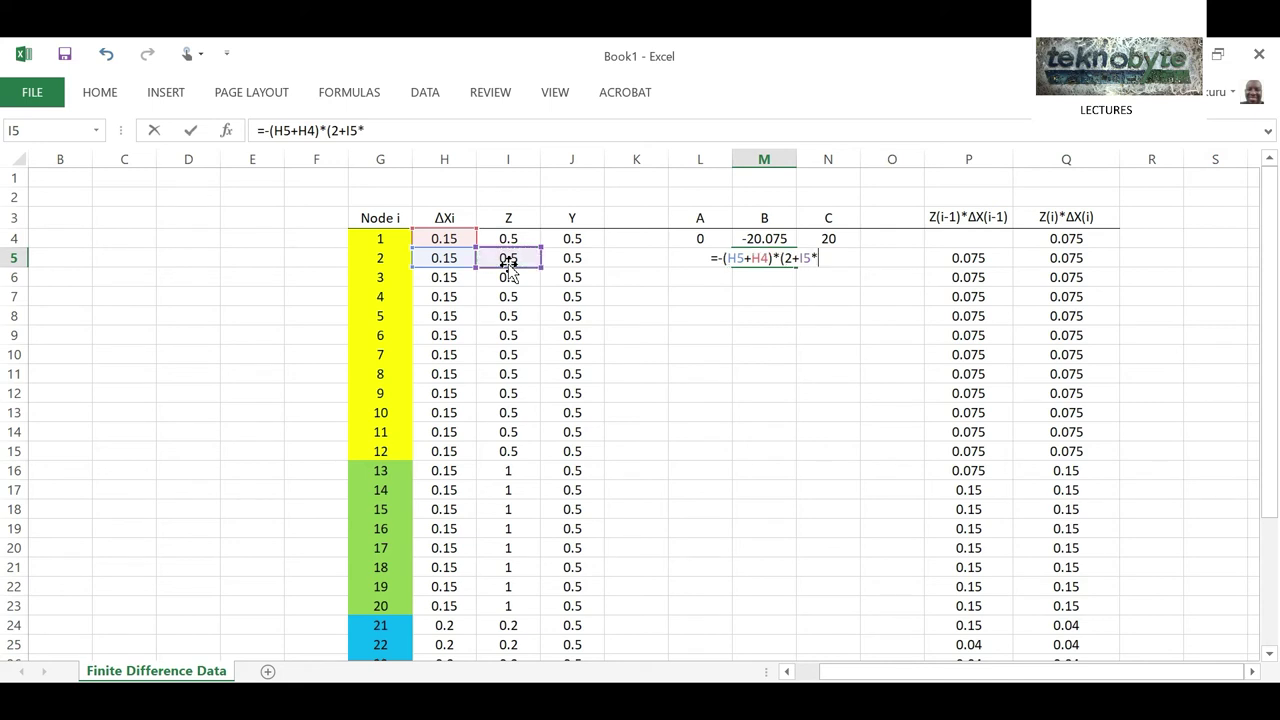
{"action": "left_click", "coordinate": [562, 258]}
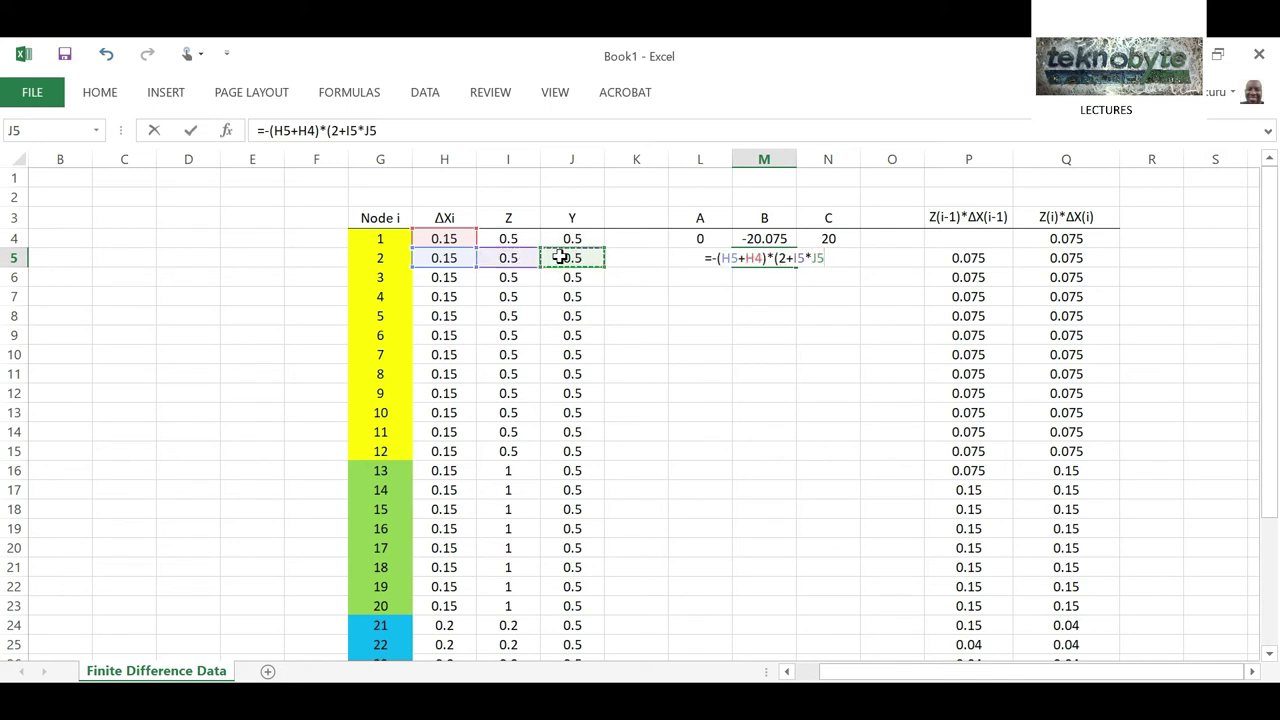
{"action": "type", "text": "*"}
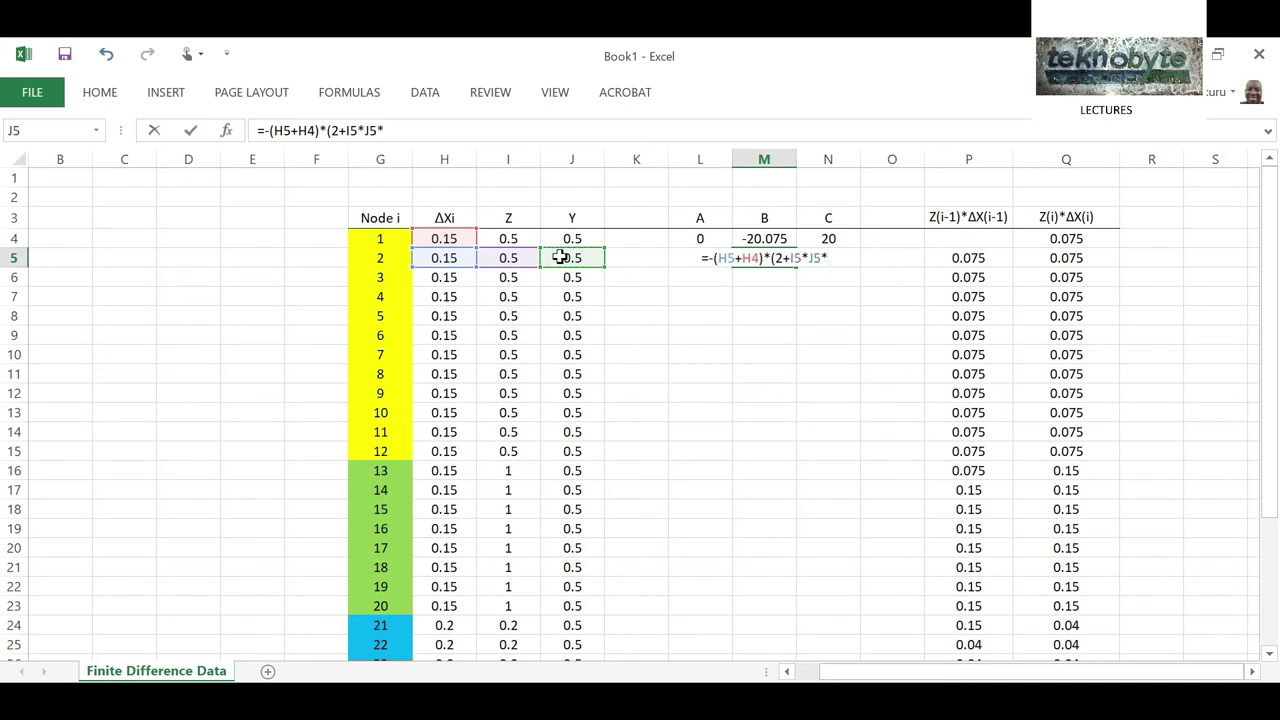
{"action": "left_click", "coordinate": [446, 257]}
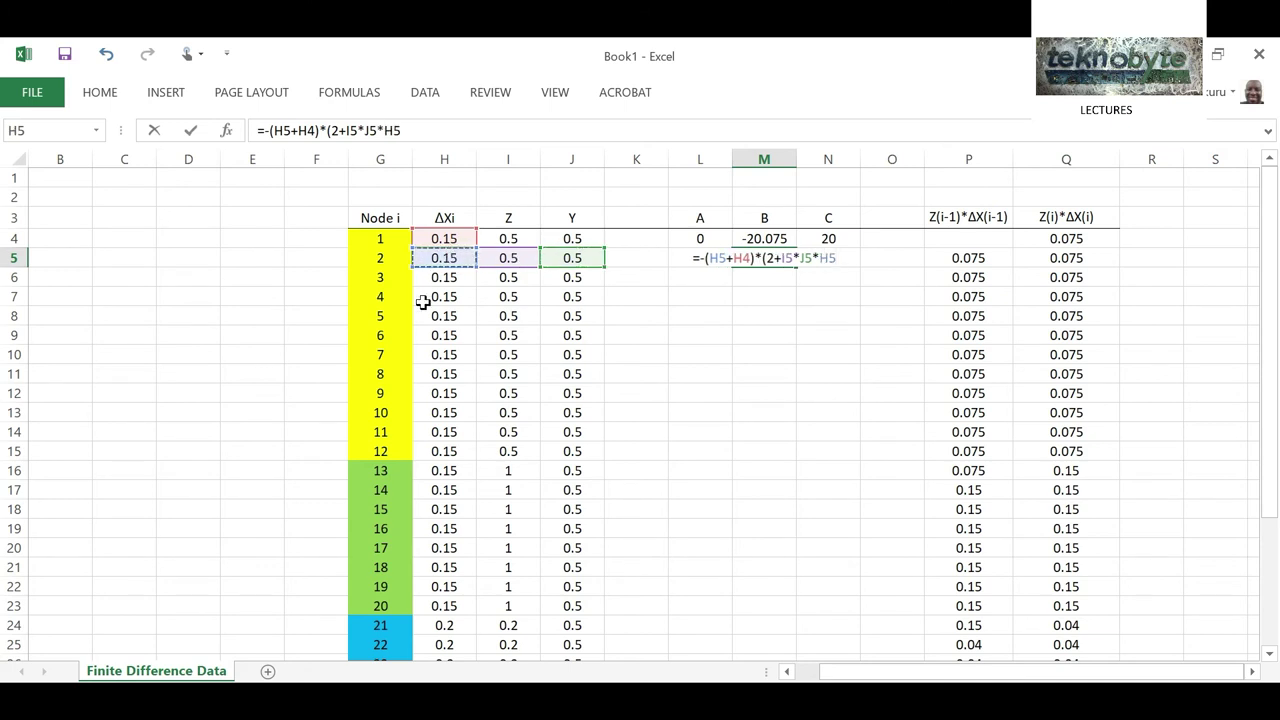
{"action": "type", "text": "*"}
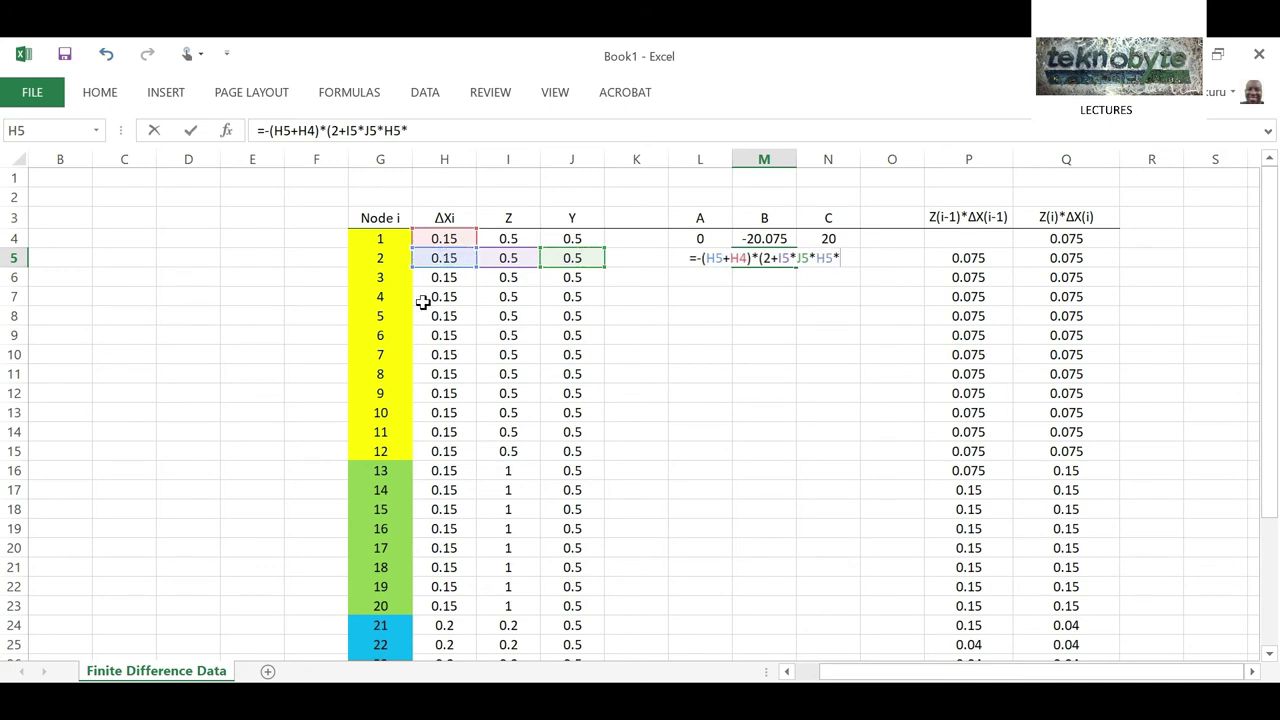
{"action": "left_click", "coordinate": [437, 240]}
{"action": "type", "text": ")"}
{"action": "key", "text": "Return"}
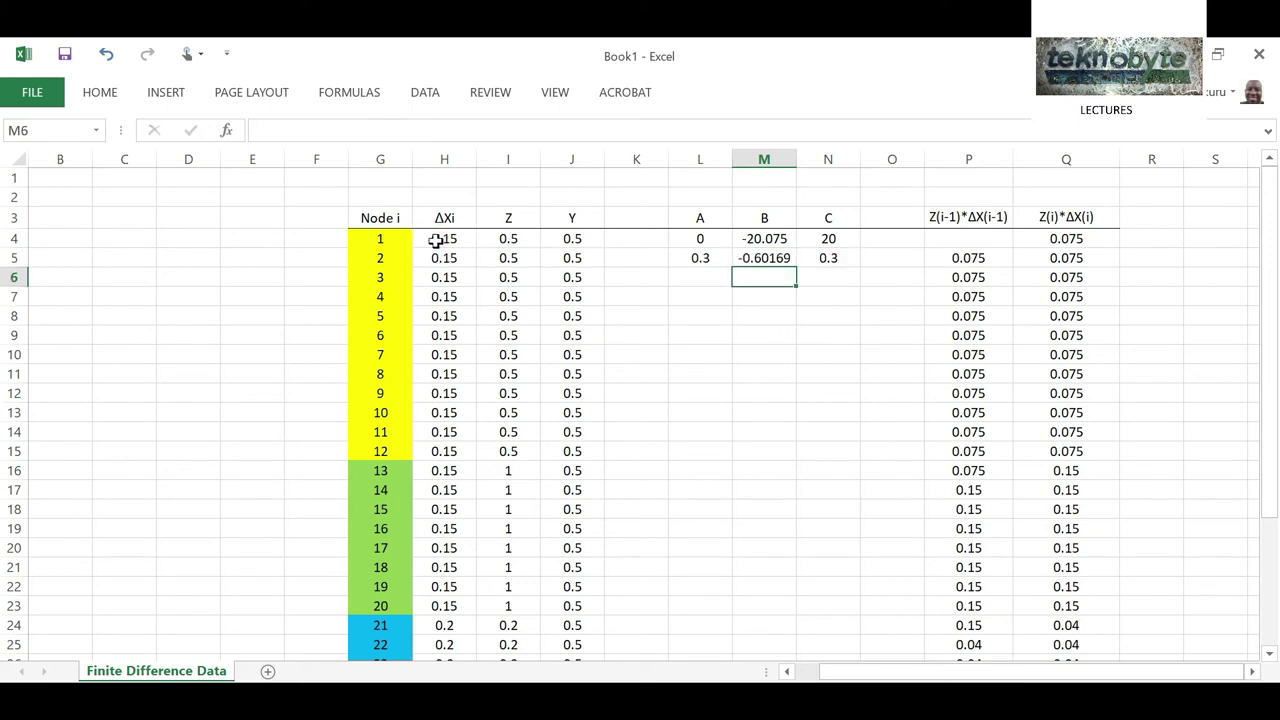
Fill node 2's A, B and C formulas from L5:N5 down to row 15 for nodes 3 to 12.
{"action": "left_click", "coordinate": [680, 277]}
{"action": "left_click_drag", "start_coordinate": [689, 251], "coordinate": [889, 451]}
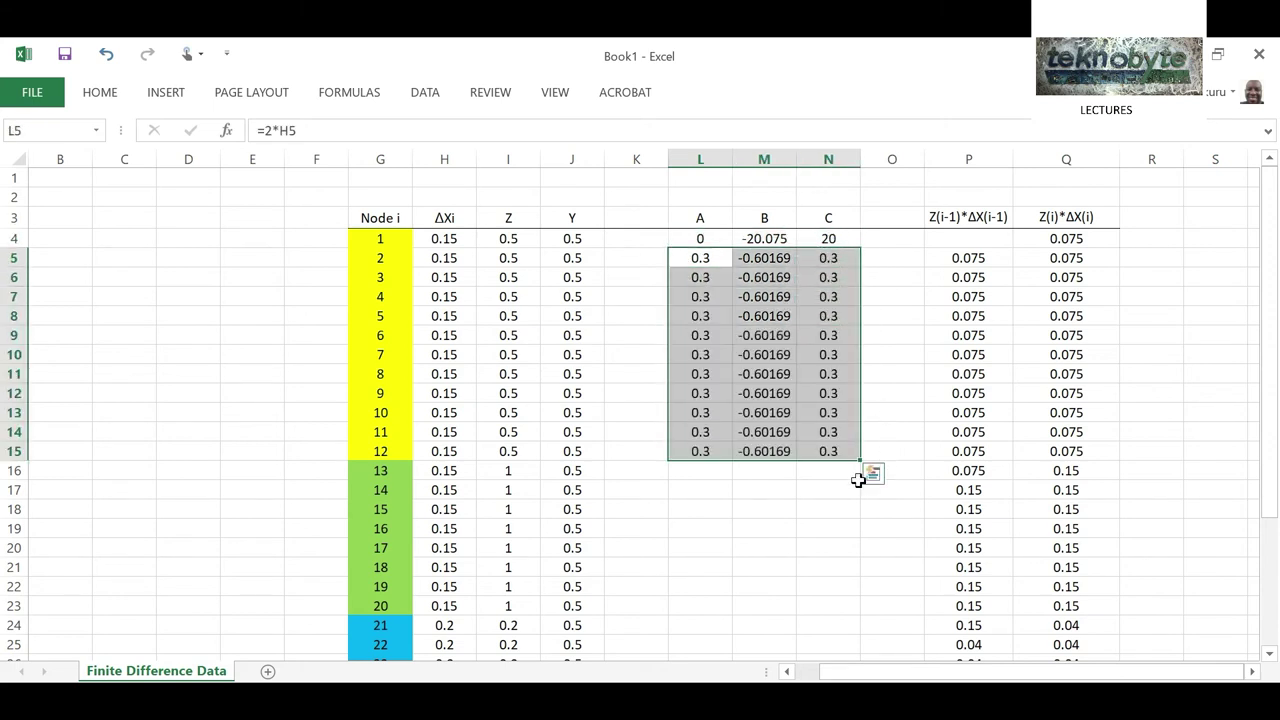
{"action": "left_click", "coordinate": [681, 476]}
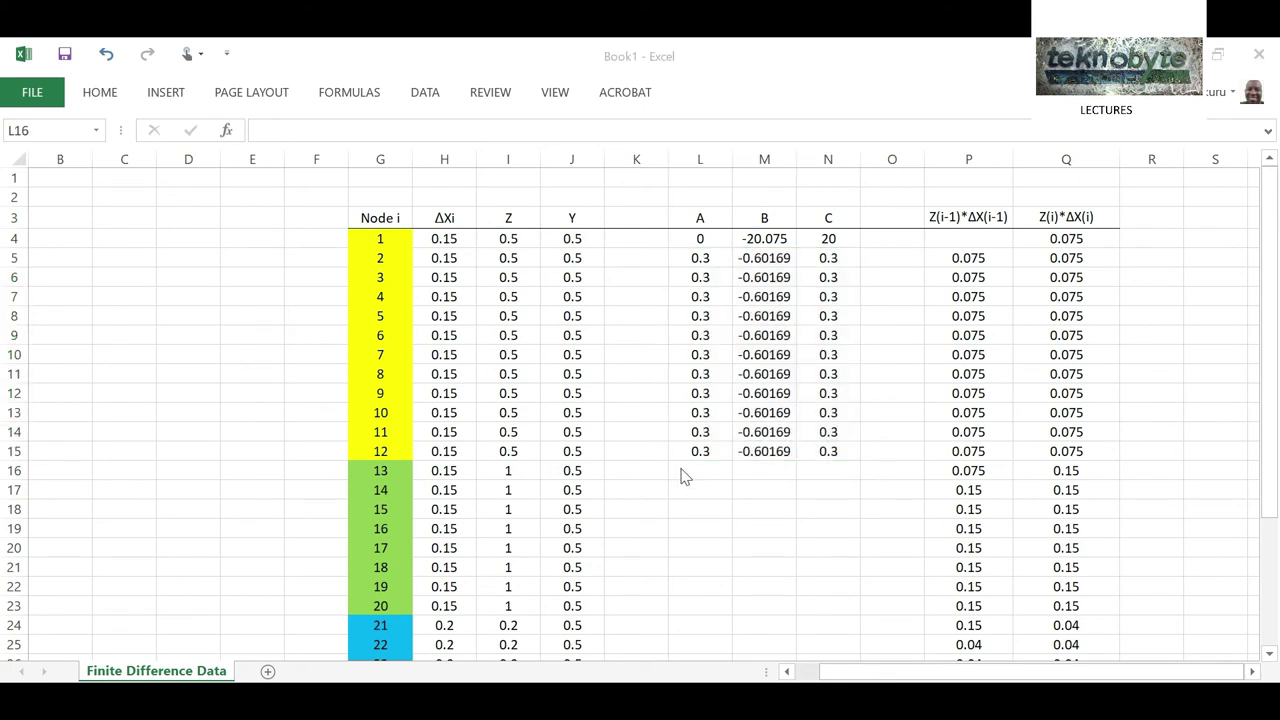
Enter the formula =Q16 in cell L16 as coefficient A for node 13.
{"action": "left_click", "coordinate": [710, 471]}
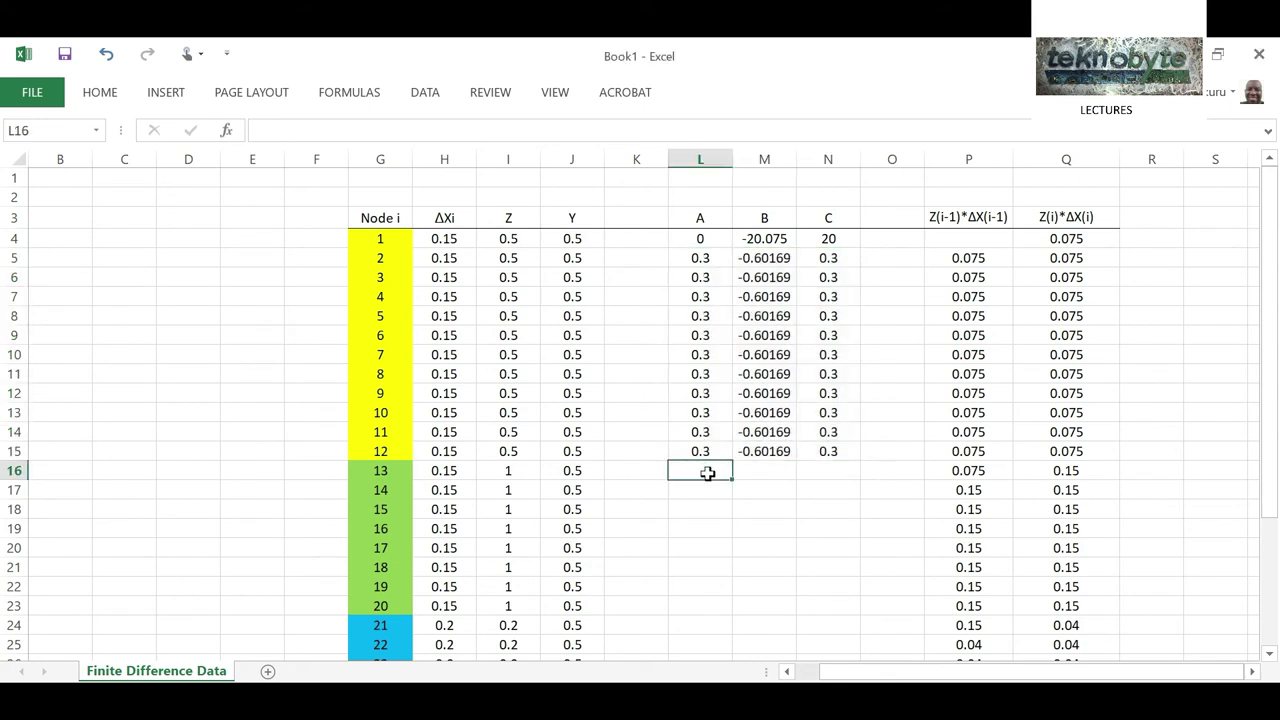
{"action": "type", "text": "="}
{"action": "left_click", "coordinate": [1065, 472]}
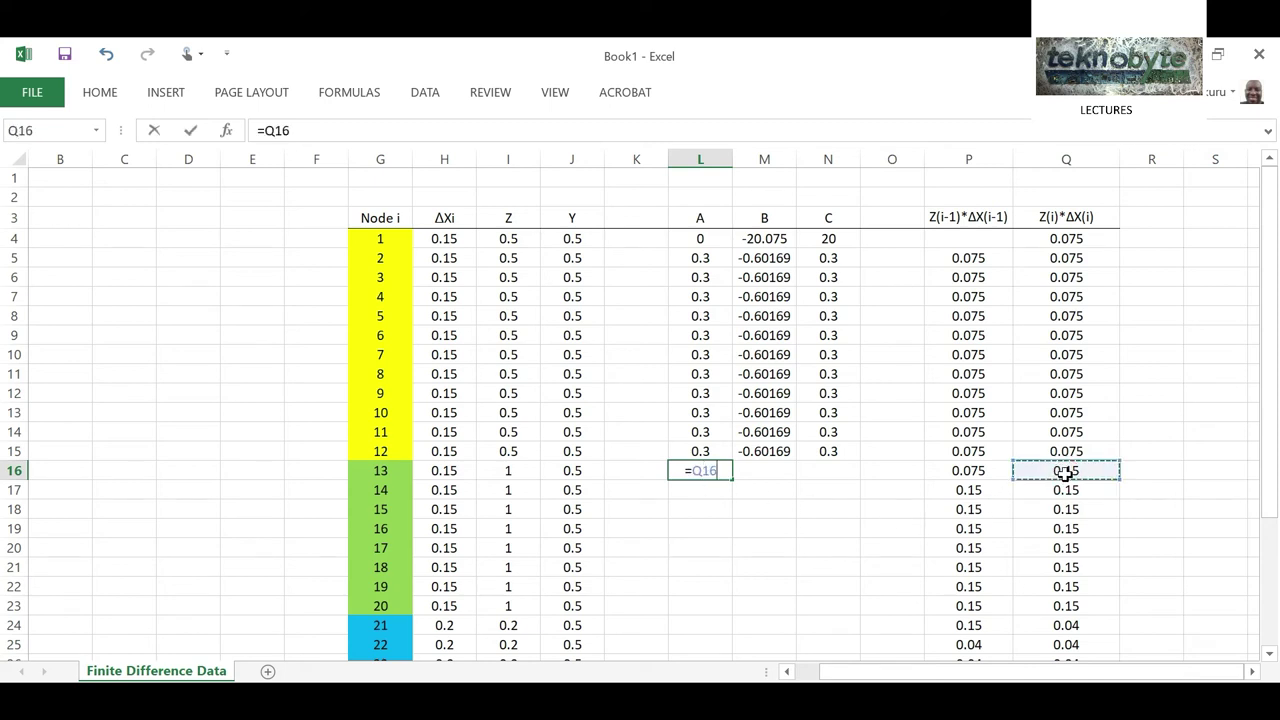
{"action": "key", "text": "Return"}
Enter the formula =P16 in cell N16 as coefficient C for node 13.
{"action": "key", "text": "Up"}
{"action": "key", "text": "Right"}
{"action": "key", "text": "Right"}
{"action": "type", "text": "="}
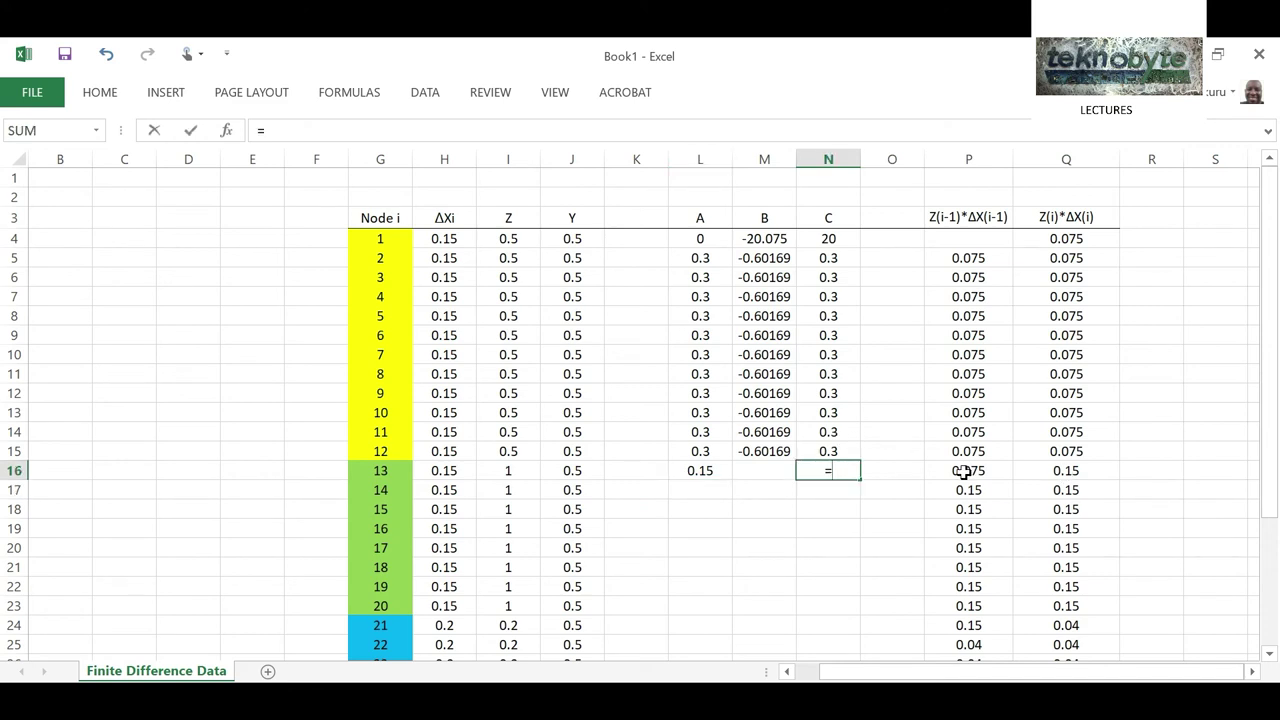
{"action": "left_click", "coordinate": [962, 472]}
{"action": "key", "text": "Return"}
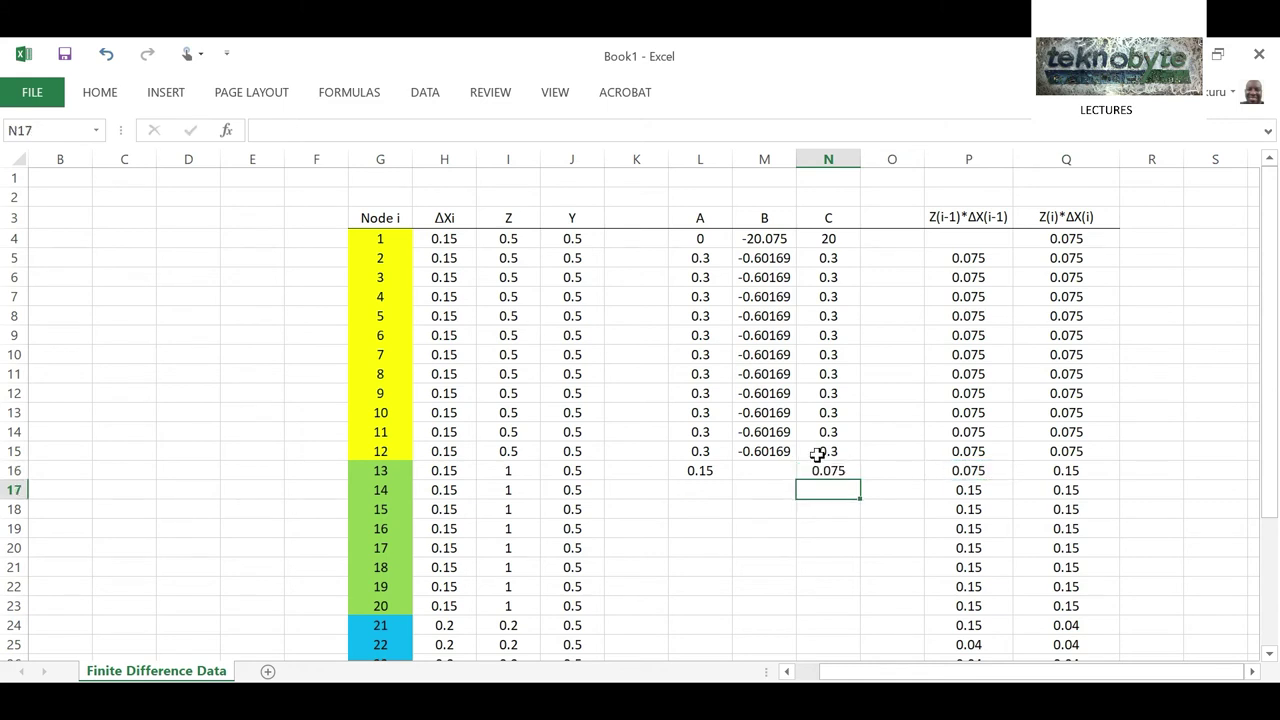
Enter the formula =-(P16+Q16) in cell M16 as coefficient B for node 13.
{"action": "left_click", "coordinate": [735, 474]}
{"action": "type", "text": "=-("}
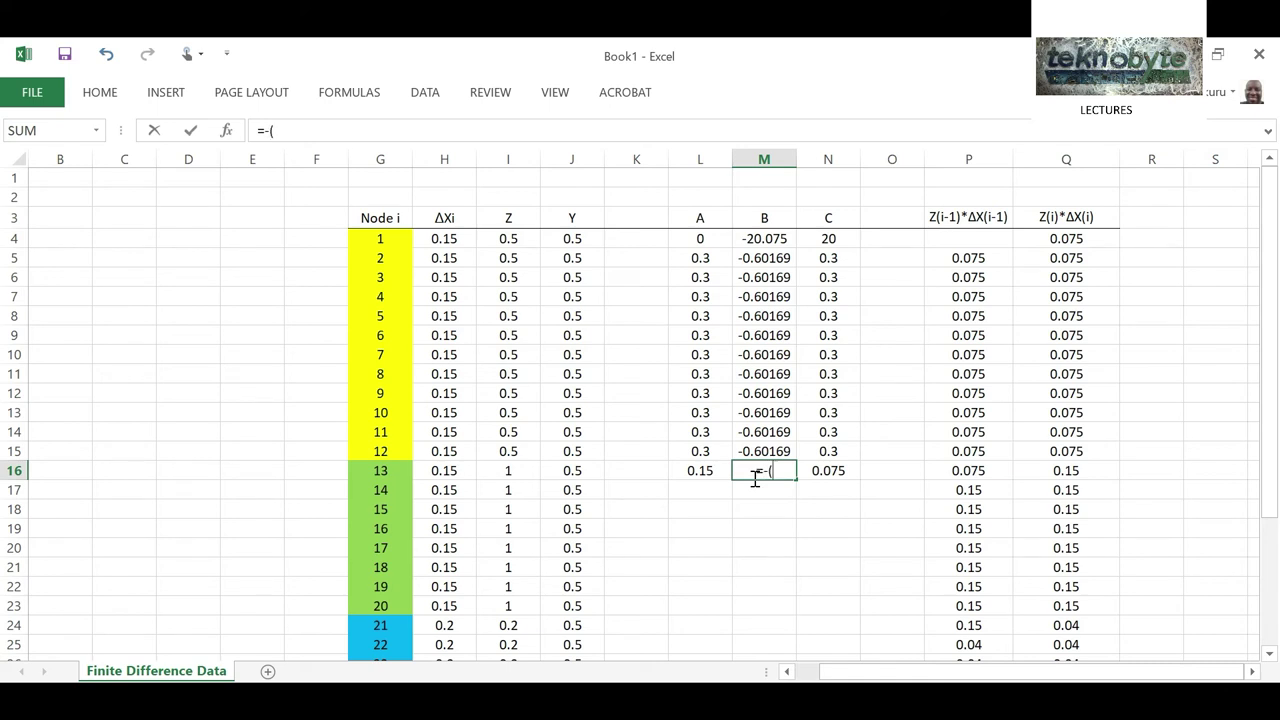
{"action": "left_click", "coordinate": [955, 467]}
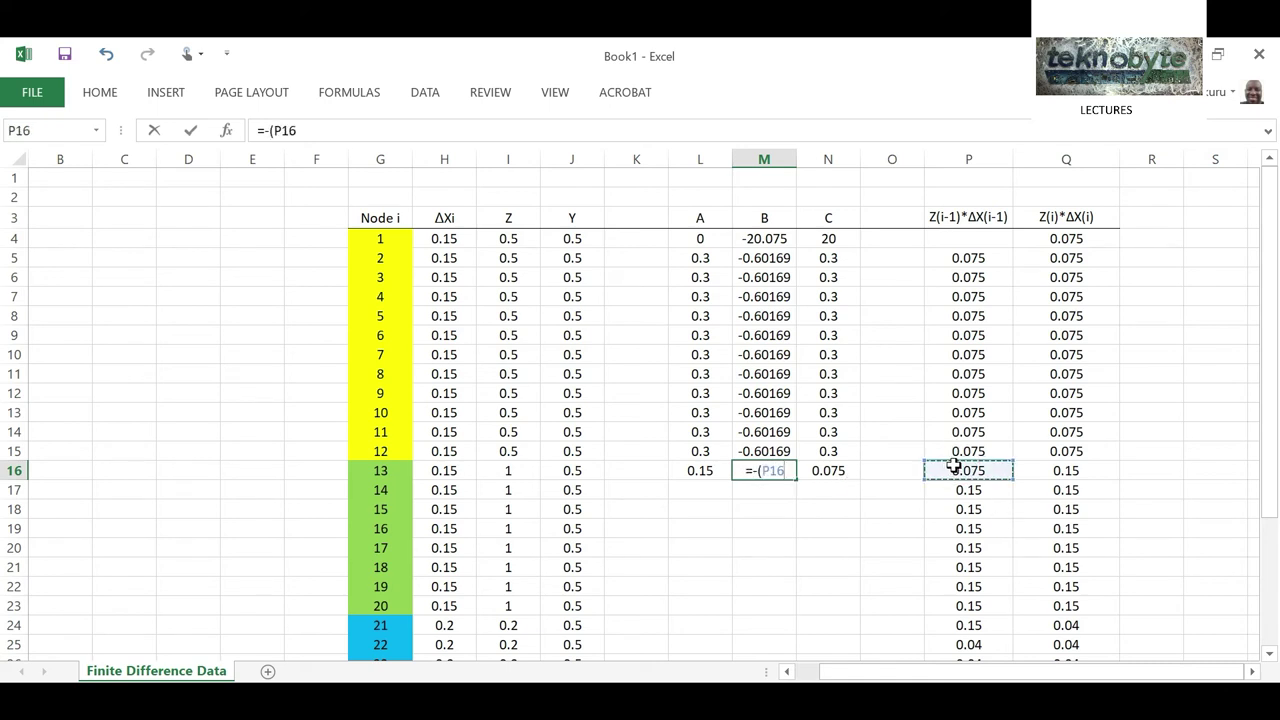
{"action": "type", "text": "+"}
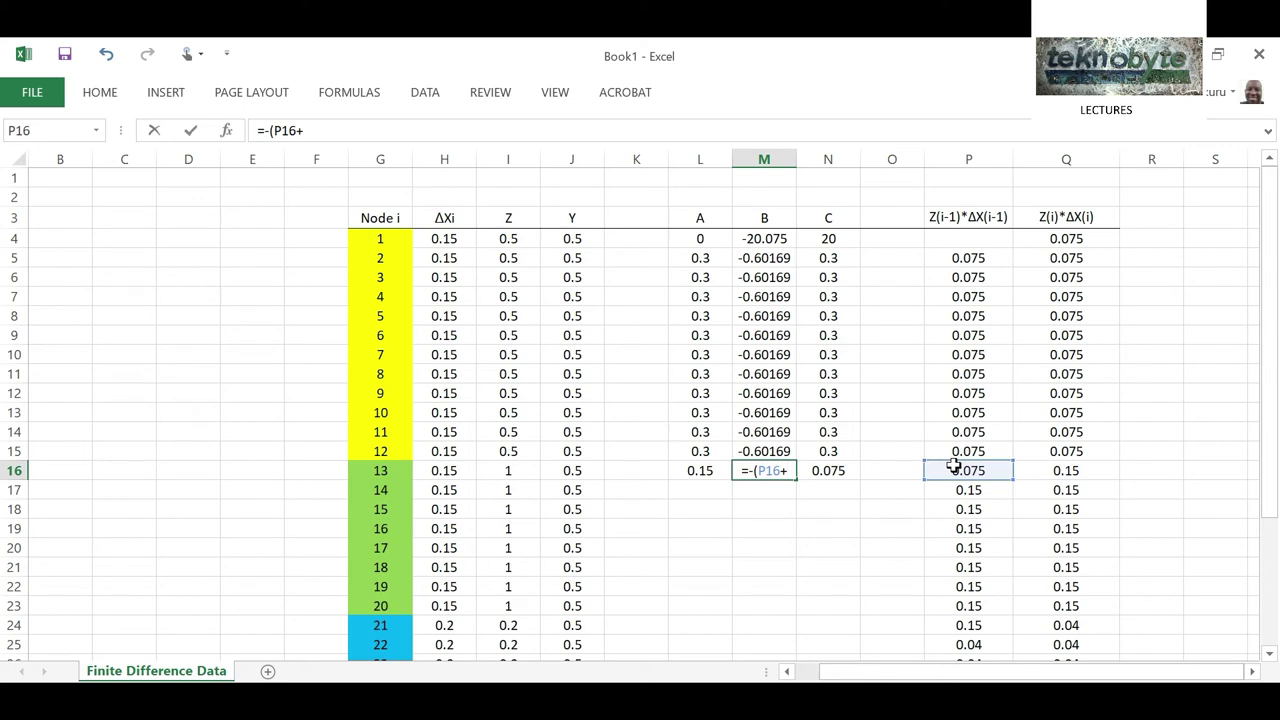
{"action": "left_click", "coordinate": [1053, 469]}
{"action": "type", "text": ")"}
{"action": "key", "text": "Return"}
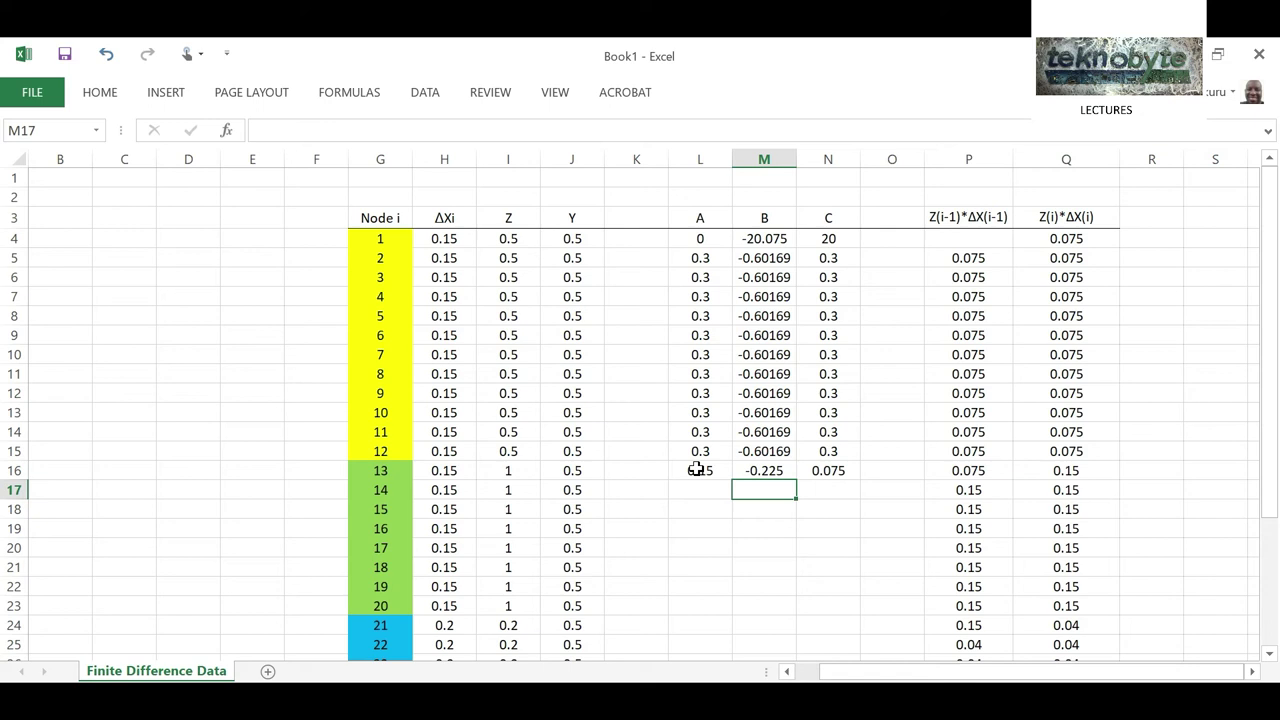
Copy node 12's coefficient formulas L15:N15 to L17:N17 and fill them down to row 23 for nodes 14 to 20.
{"action": "left_click_drag", "start_coordinate": [700, 447], "coordinate": [828, 450]}
{"action": "left_click", "coordinate": [113, 90]}
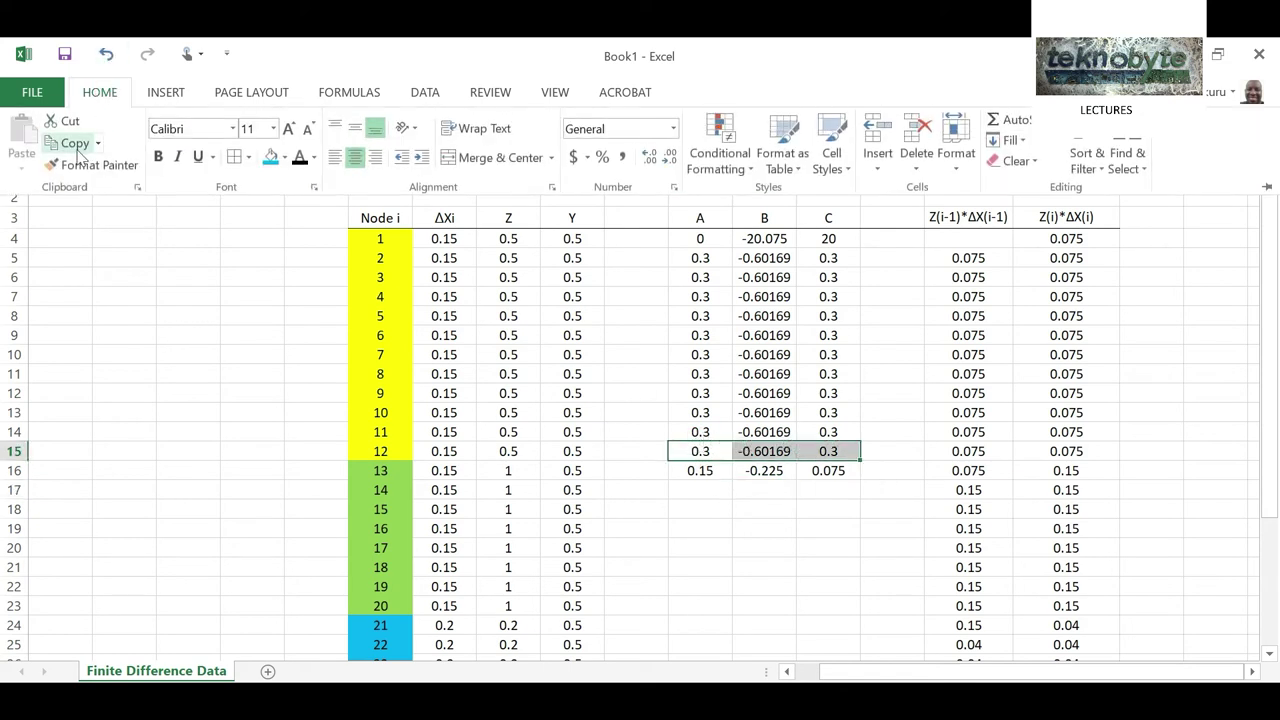
{"action": "left_click", "coordinate": [73, 146]}
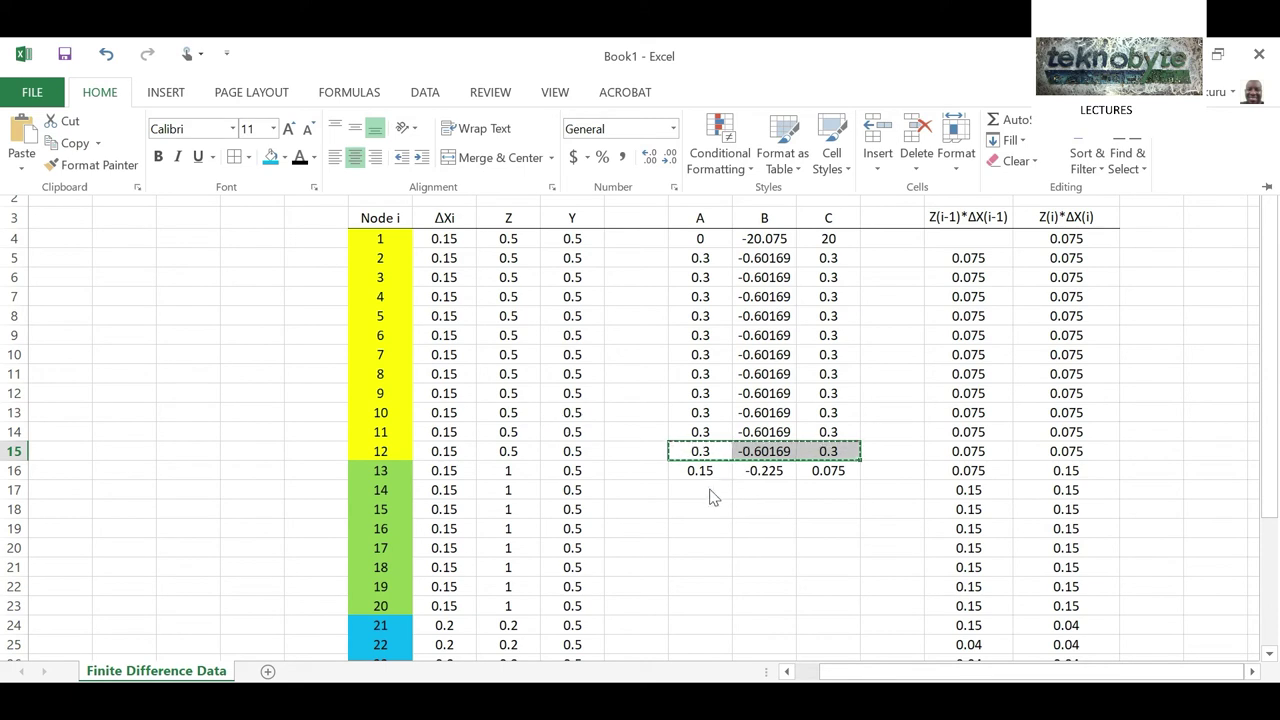
{"action": "left_click_drag", "start_coordinate": [694, 486], "coordinate": [807, 483]}
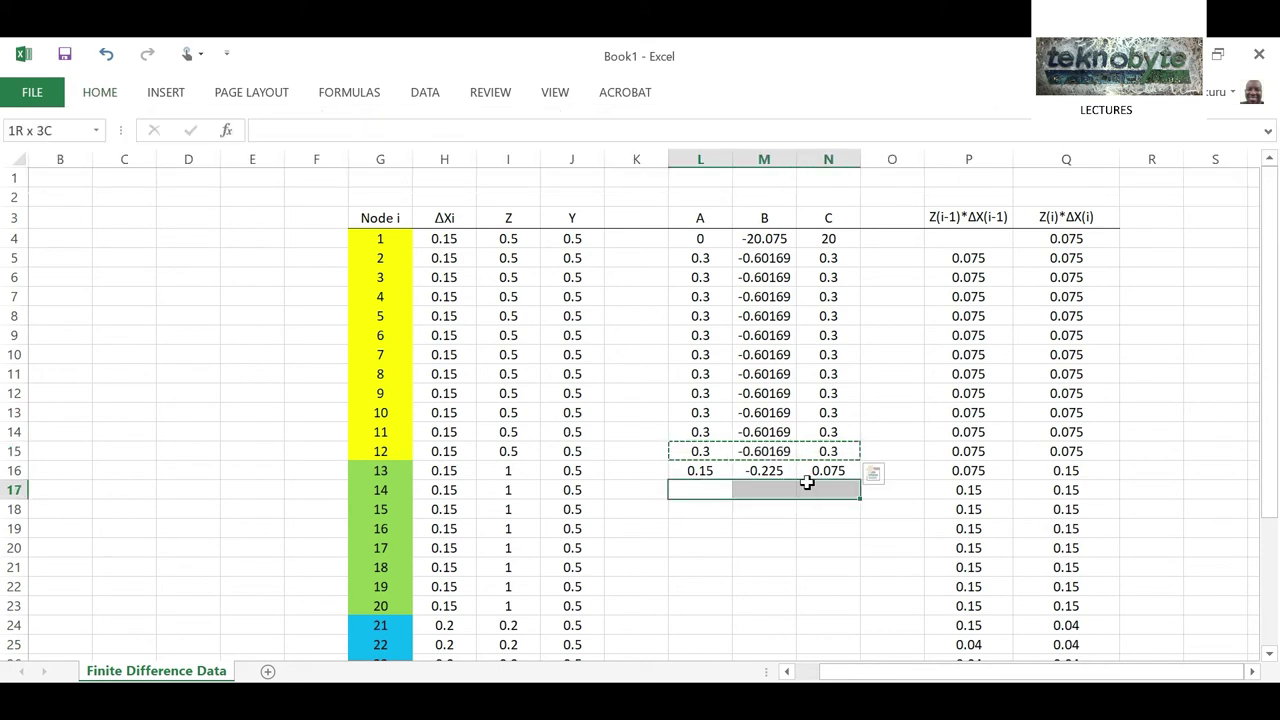
{"action": "left_click", "coordinate": [100, 92]}
{"action": "left_click", "coordinate": [23, 133]}
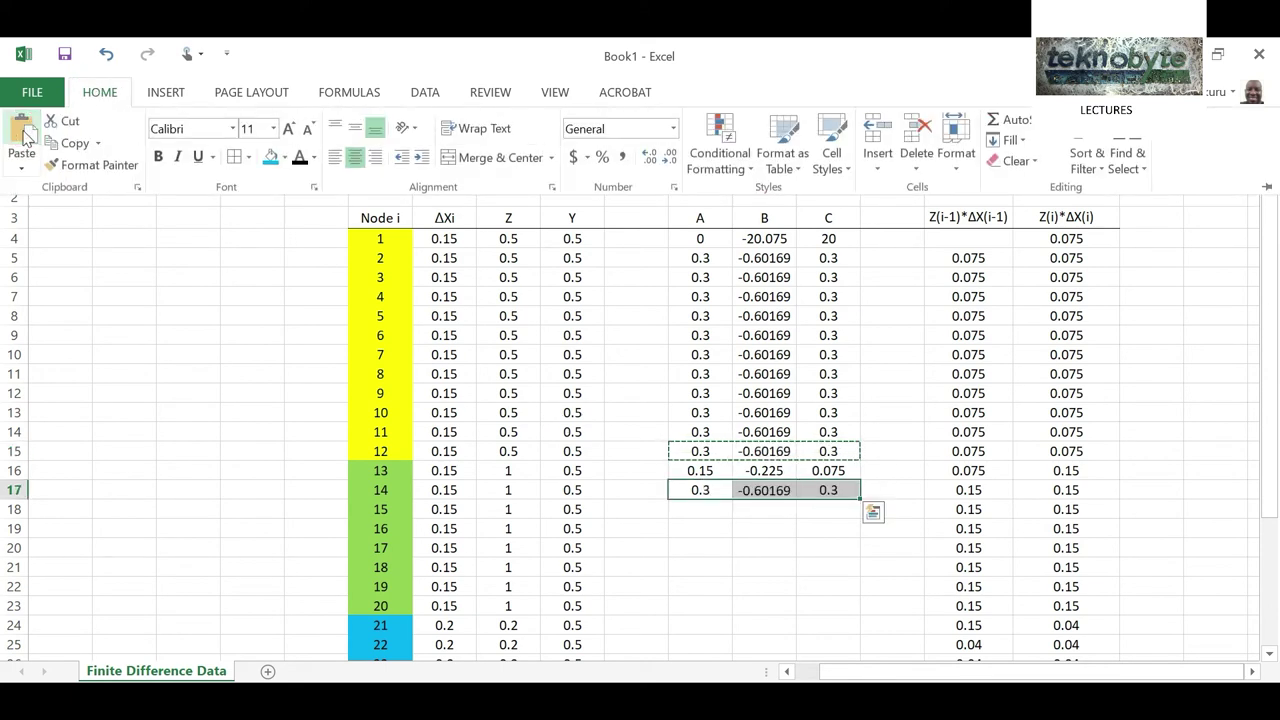
{"action": "left_click", "coordinate": [753, 496]}
{"action": "left_click_drag", "start_coordinate": [721, 497], "coordinate": [877, 606]}
Copy node 13's boundary coefficient formulas from L16:N16 to node 21's cells L24:N24.
{"action": "scroll", "coordinate": [780, 523], "scroll_direction": "down", "scroll_amount": 1}
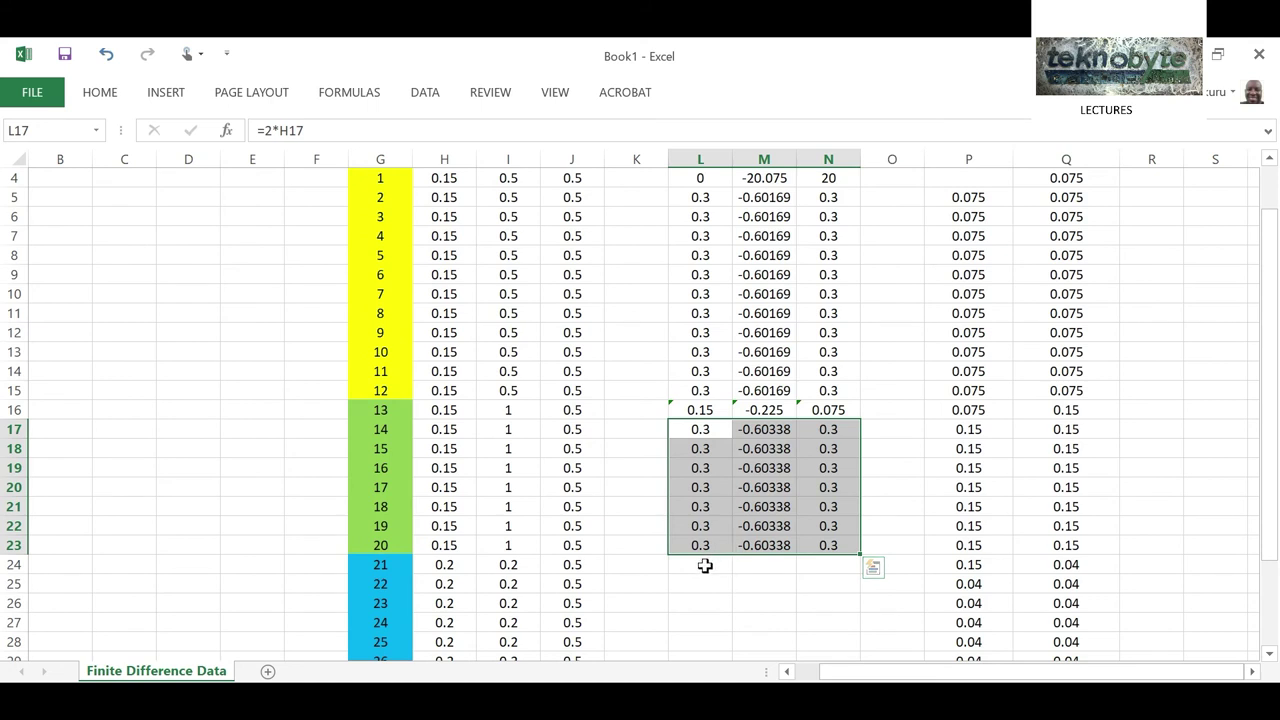
{"action": "left_click_drag", "start_coordinate": [705, 405], "coordinate": [814, 409]}
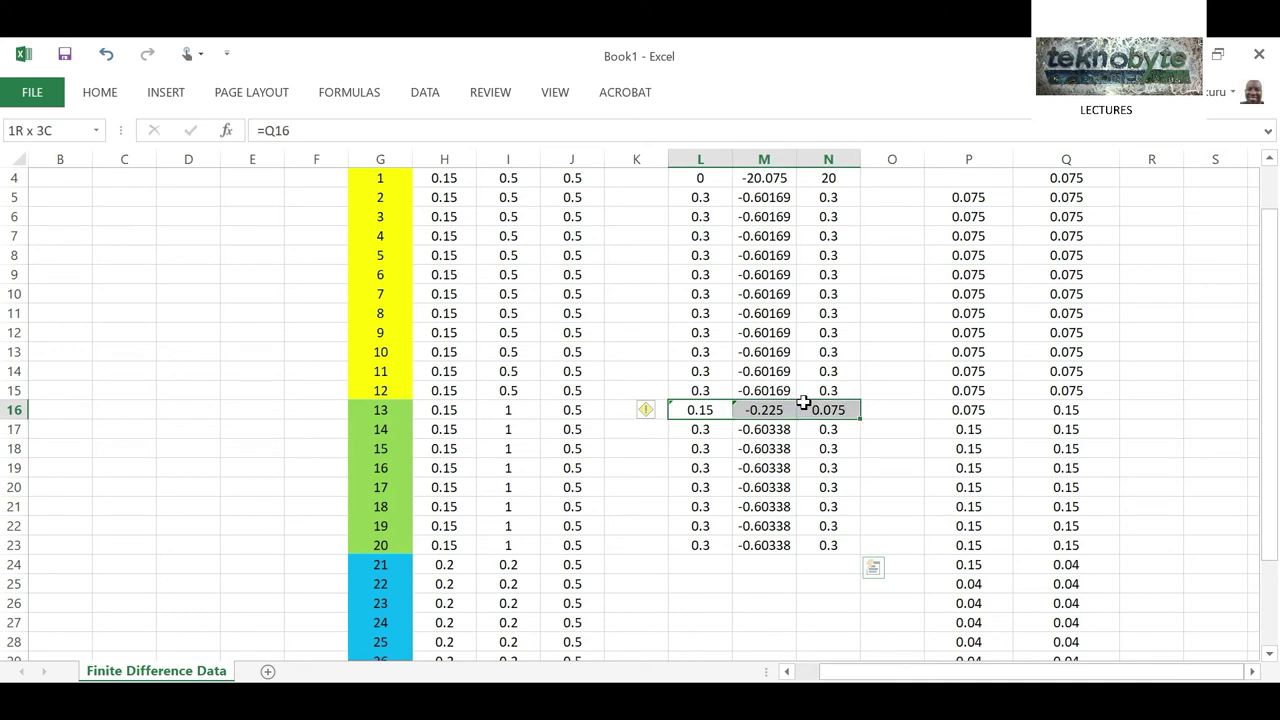
{"action": "left_click", "coordinate": [100, 92]}
{"action": "left_click", "coordinate": [68, 143]}
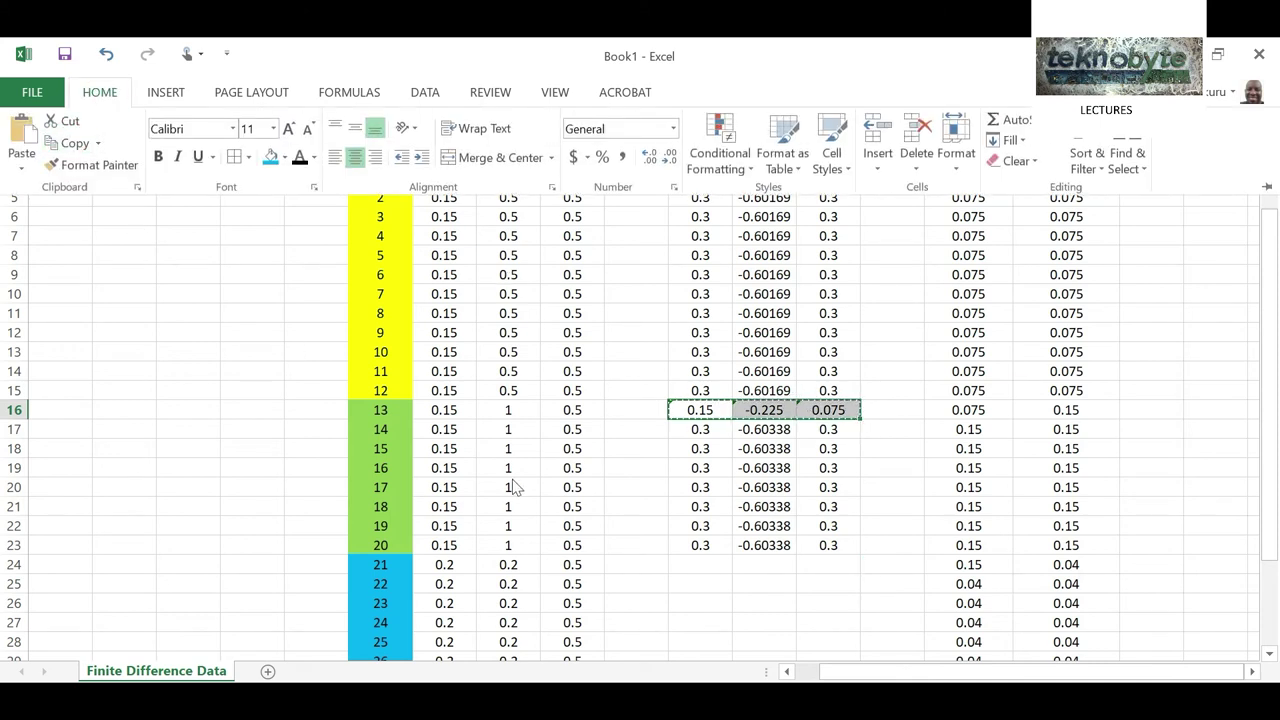
{"action": "left_click", "coordinate": [716, 565]}
{"action": "left_click", "coordinate": [700, 565]}
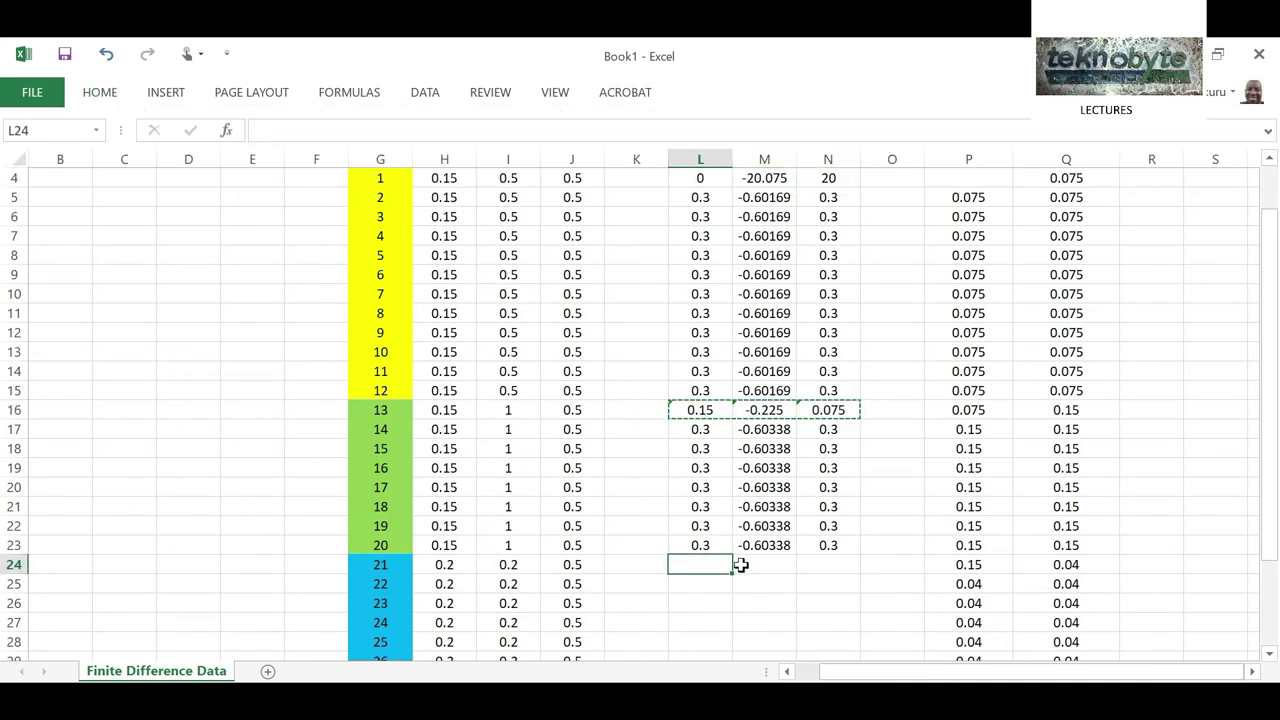
{"action": "left_click_drag", "start_coordinate": [740, 565], "coordinate": [803, 563]}
{"action": "left_click", "coordinate": [96, 92]}
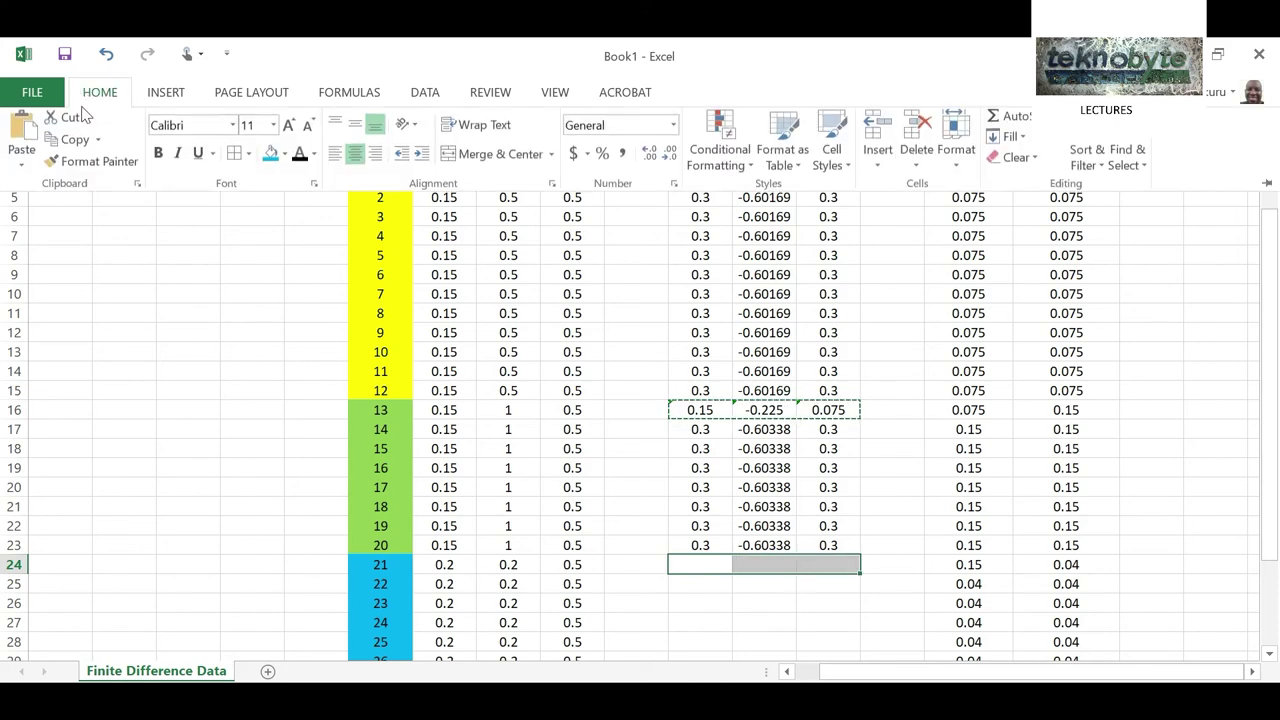
{"action": "left_click", "coordinate": [21, 128]}
Copy node 20's coefficient formulas from L23:N23 to node 22's cells L25:N25.
{"action": "scroll", "coordinate": [601, 306], "scroll_direction": "down", "scroll_amount": 4}
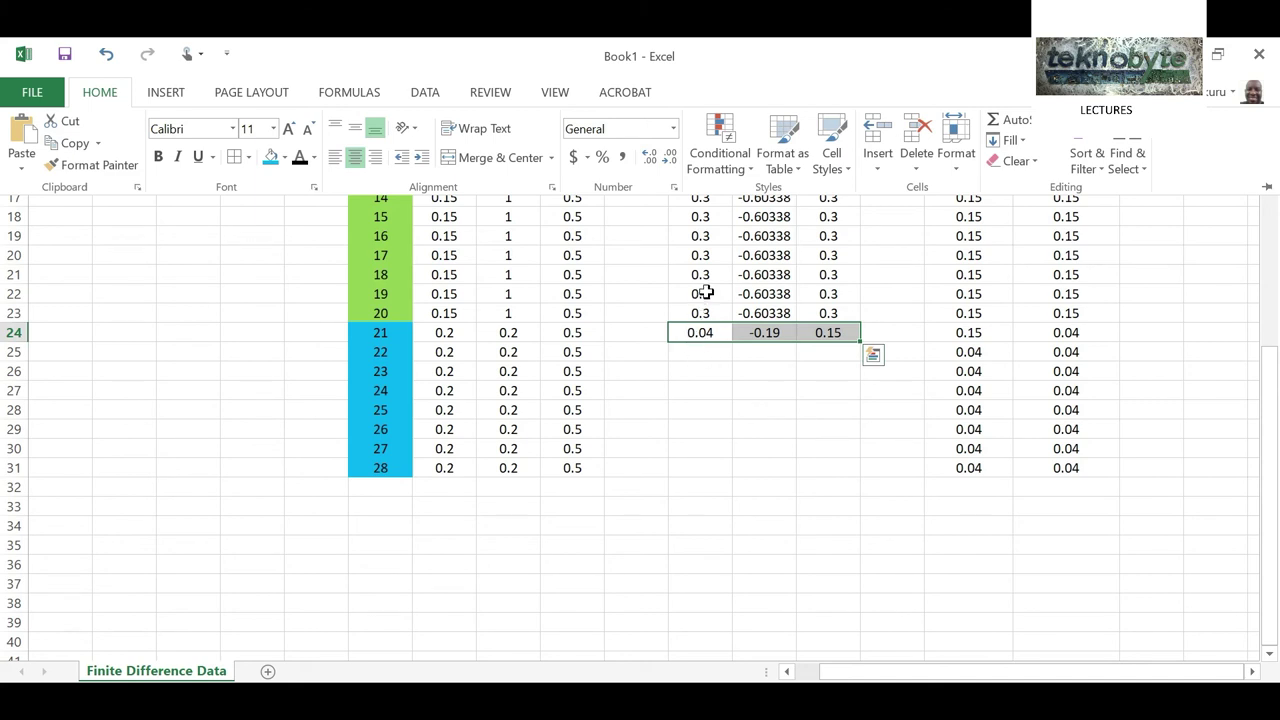
{"action": "left_click_drag", "start_coordinate": [694, 311], "coordinate": [800, 310]}
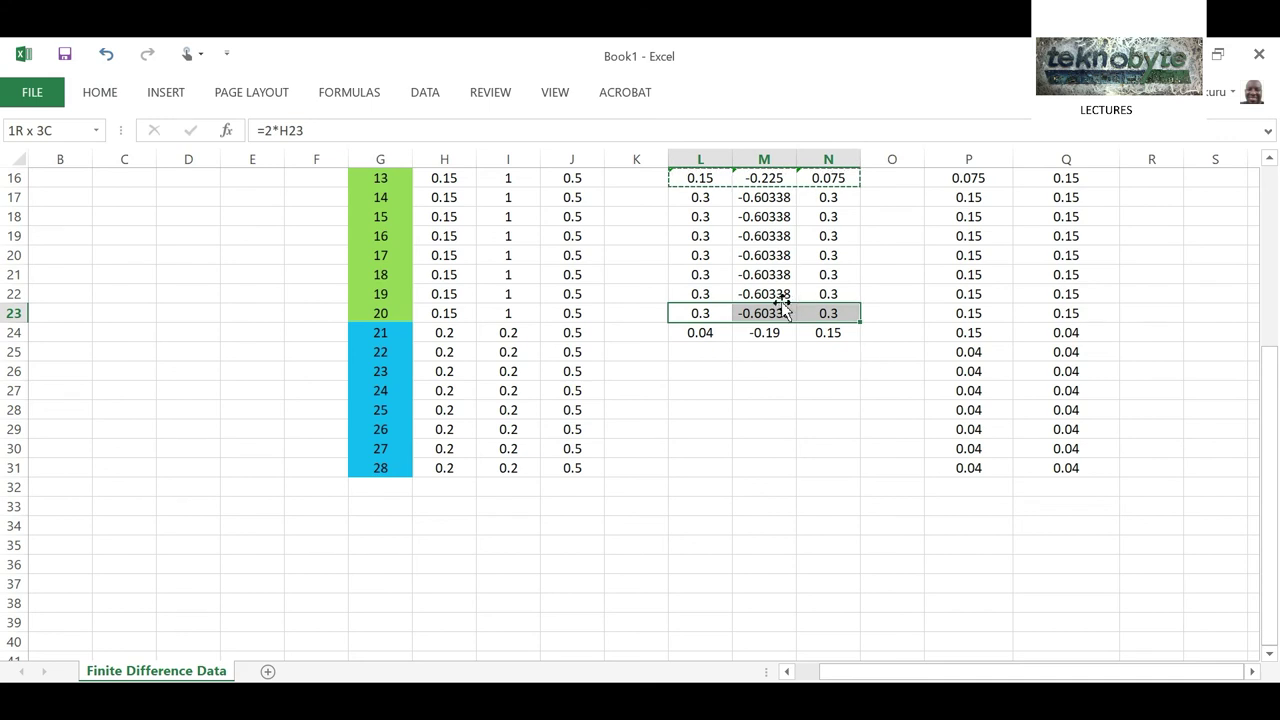
{"action": "left_click", "coordinate": [98, 93]}
{"action": "left_click", "coordinate": [70, 143]}
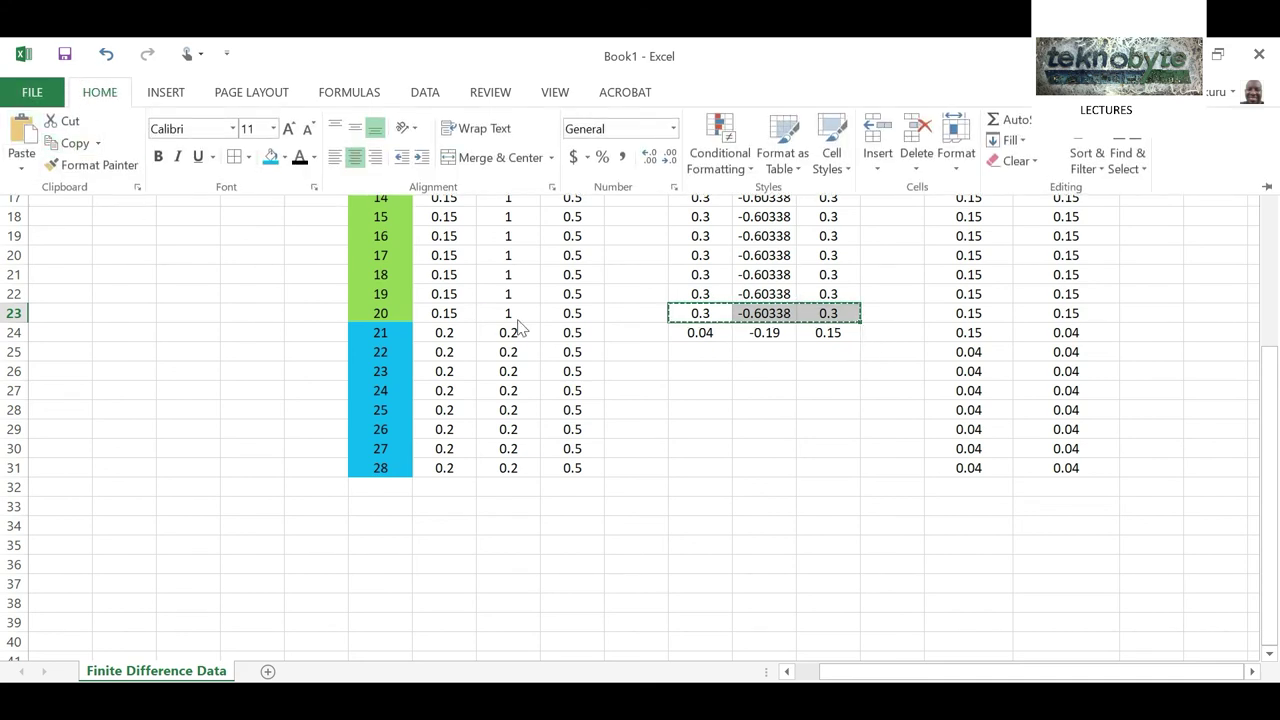
{"action": "left_click", "coordinate": [700, 352]}
{"action": "left_click_drag", "start_coordinate": [690, 355], "coordinate": [803, 349]}
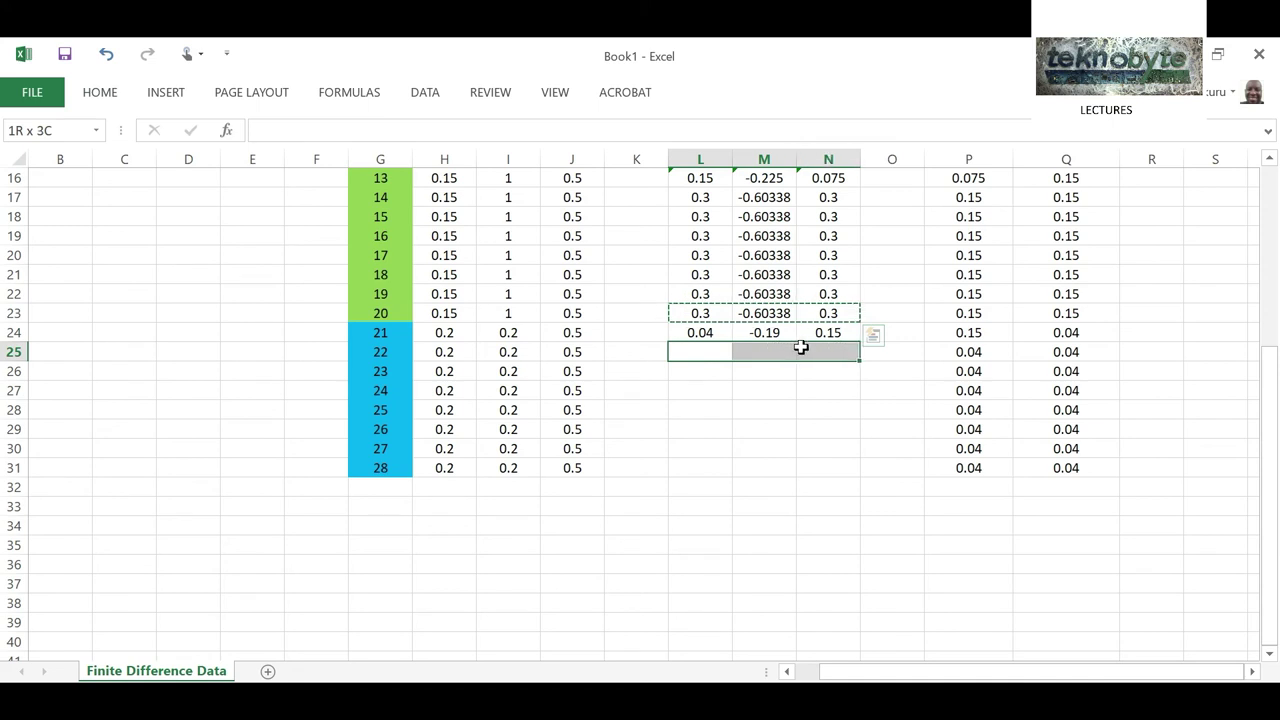
{"action": "left_click", "coordinate": [100, 91]}
{"action": "left_click", "coordinate": [24, 130]}
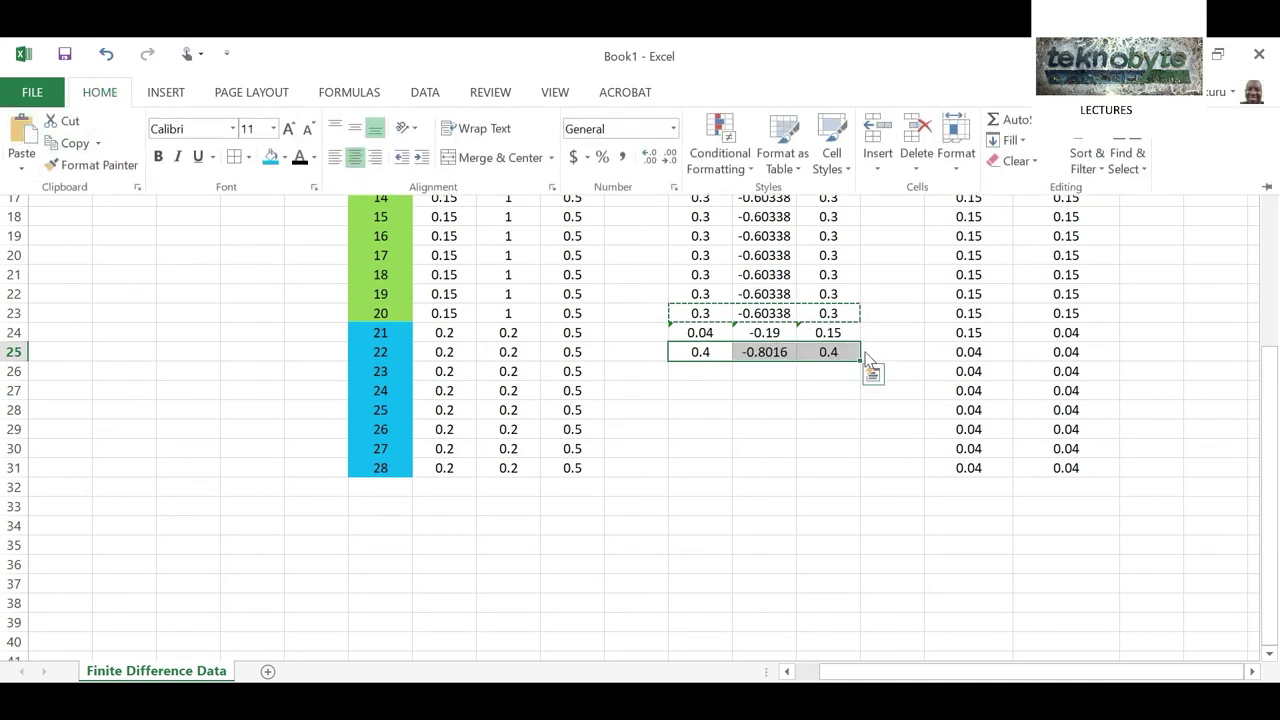
Fill node 22's coefficient formulas from L25:N25 down to row 30 for nodes 23 to 27.
{"action": "left_click", "coordinate": [818, 360]}
{"action": "left_click", "coordinate": [826, 354]}
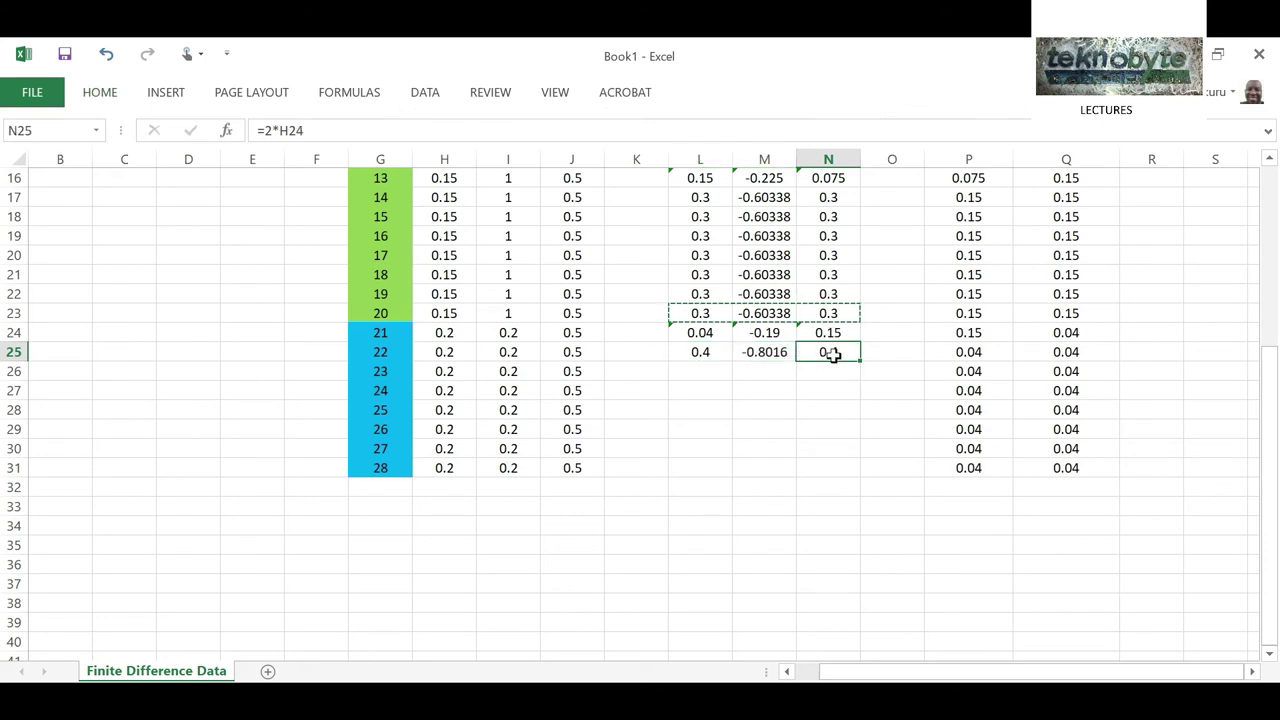
{"action": "left_click_drag", "start_coordinate": [715, 355], "coordinate": [866, 457]}
{"action": "left_click", "coordinate": [757, 503]}
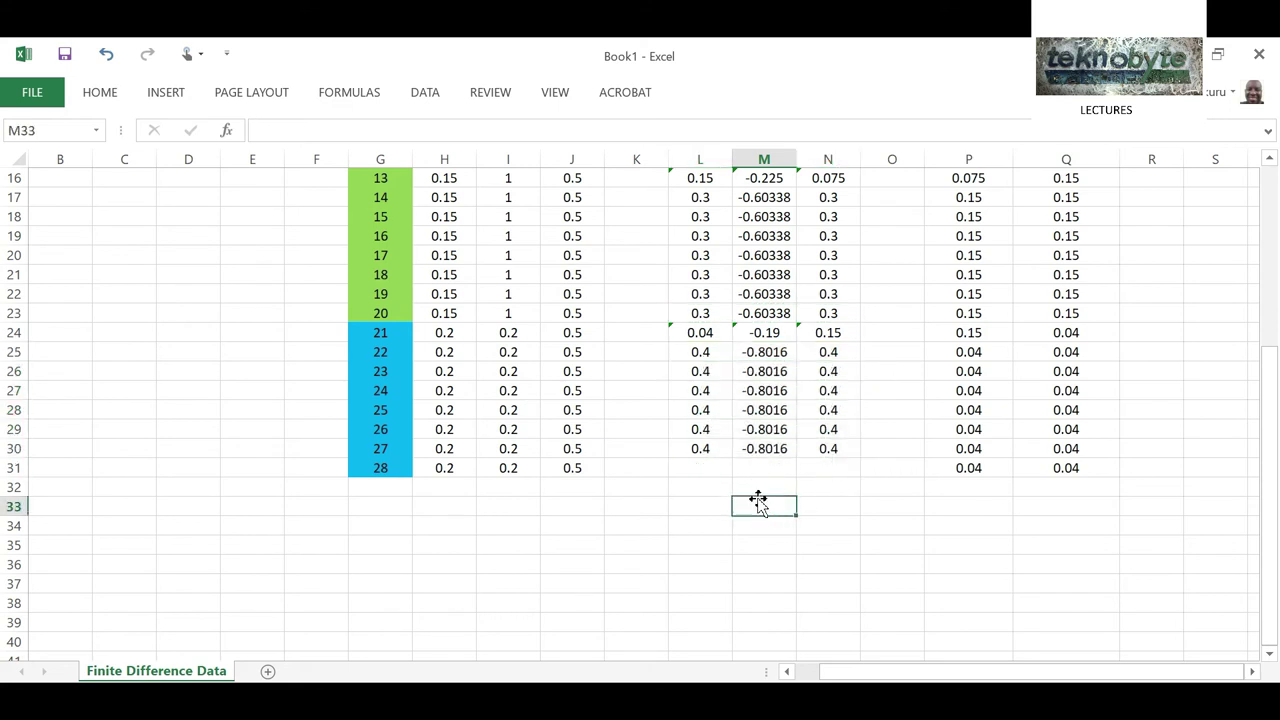
Fill node 27's A and B coefficient formulas from L30:M30 down to row 31 for node 28, leaving C empty.
{"action": "left_click", "coordinate": [810, 466]}
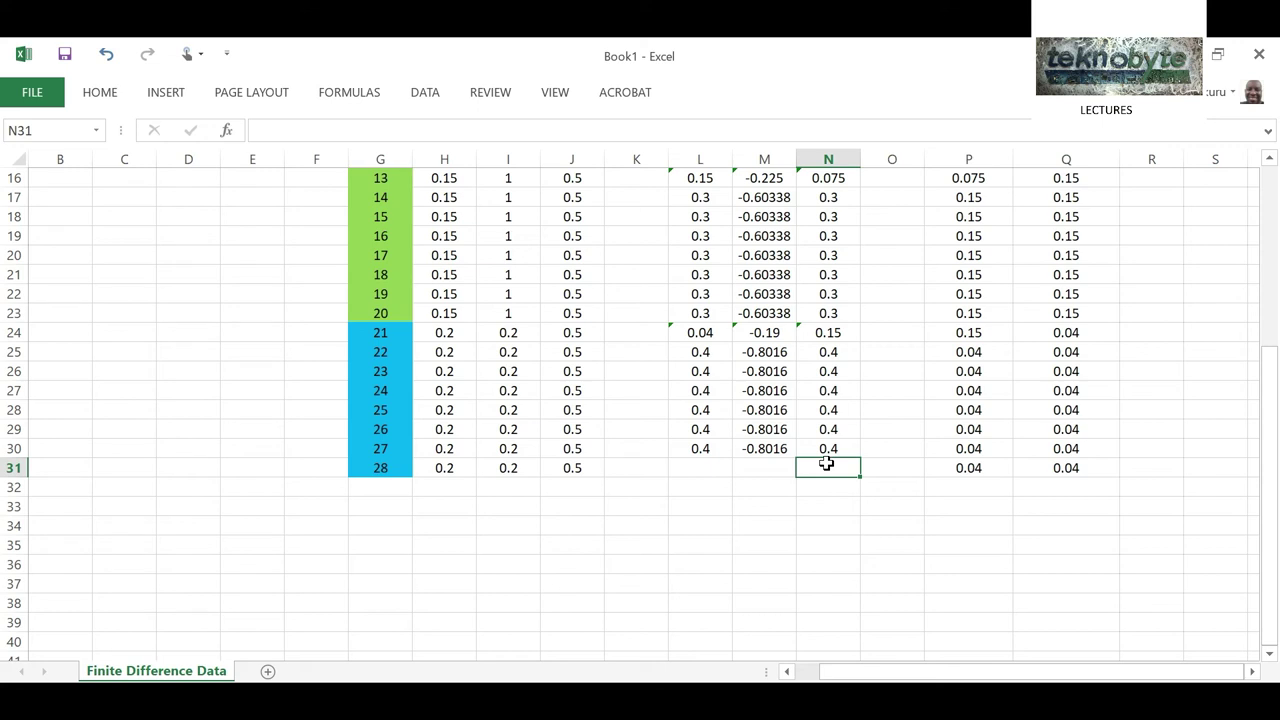
{"action": "left_click_drag", "start_coordinate": [700, 449], "coordinate": [798, 472]}
{"action": "left_click", "coordinate": [800, 515]}
Review the A, B and C coefficients from node 1 to node 28 and check the formula in M4.
{"action": "scroll", "coordinate": [800, 500], "scroll_direction": "up", "scroll_amount": 5}
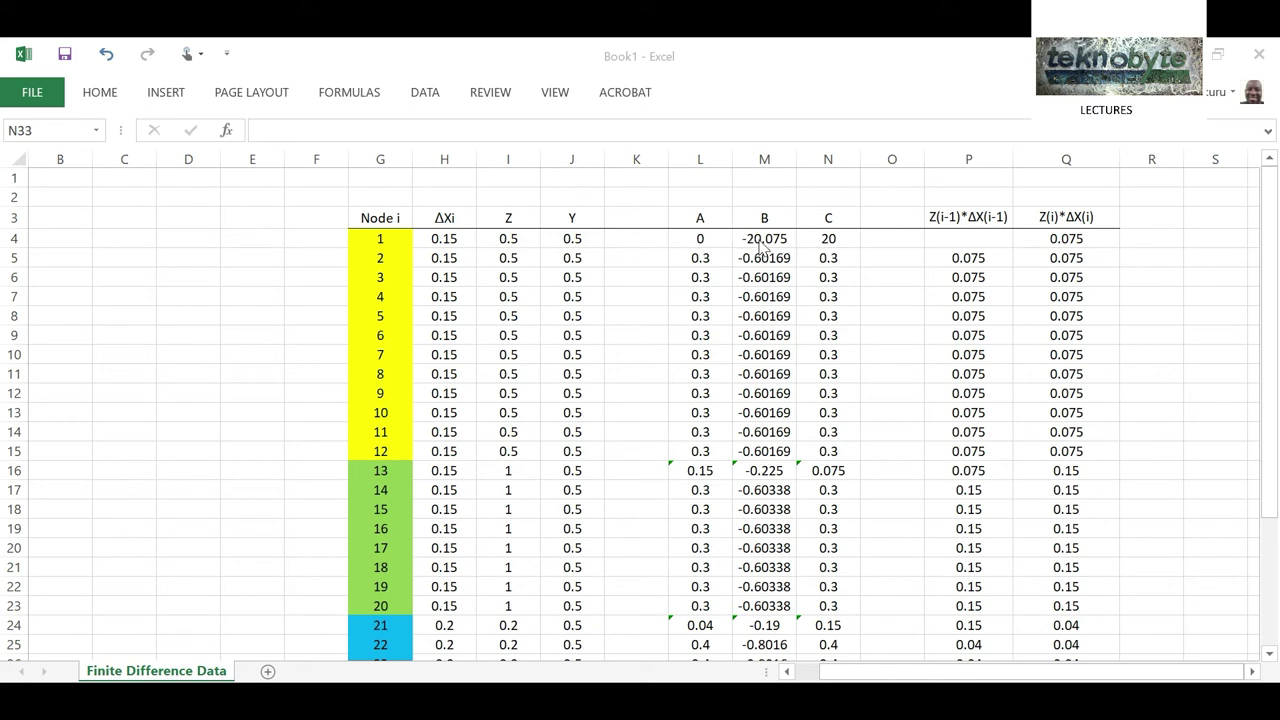
{"action": "scroll", "coordinate": [766, 409], "scroll_direction": "down", "scroll_amount": 5}
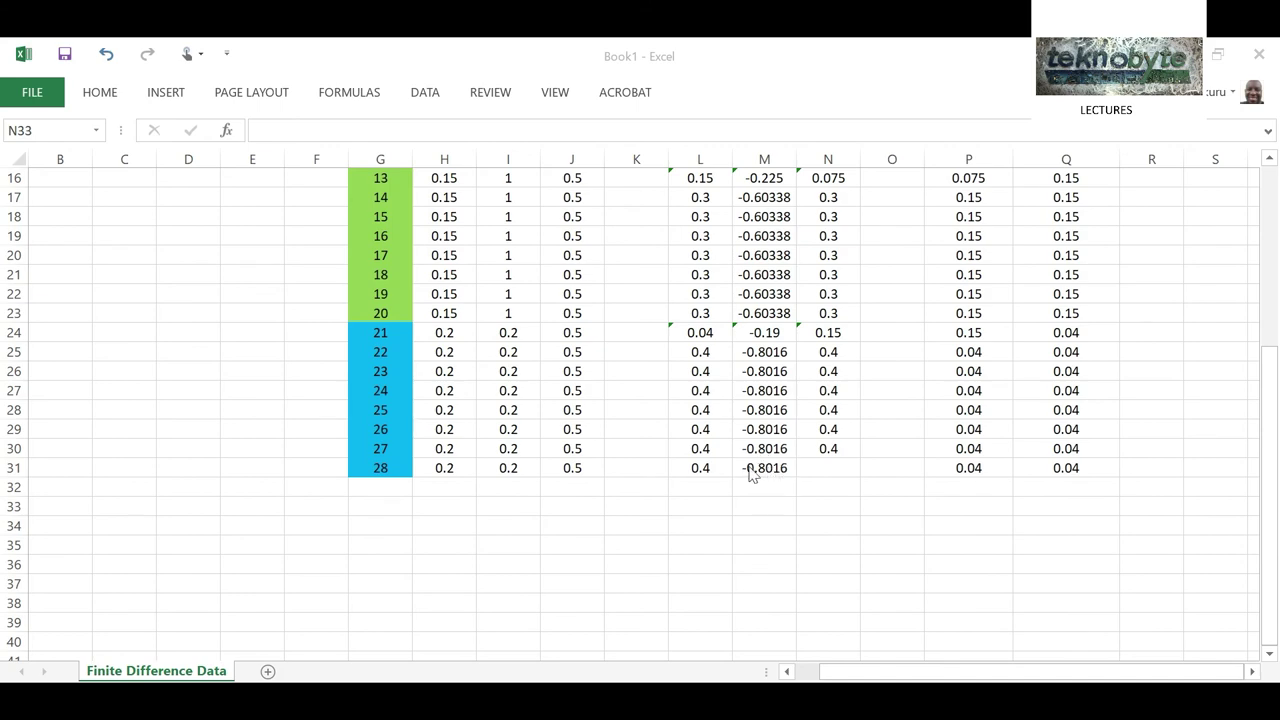
{"action": "scroll", "coordinate": [766, 450], "scroll_direction": "up", "scroll_amount": 5}
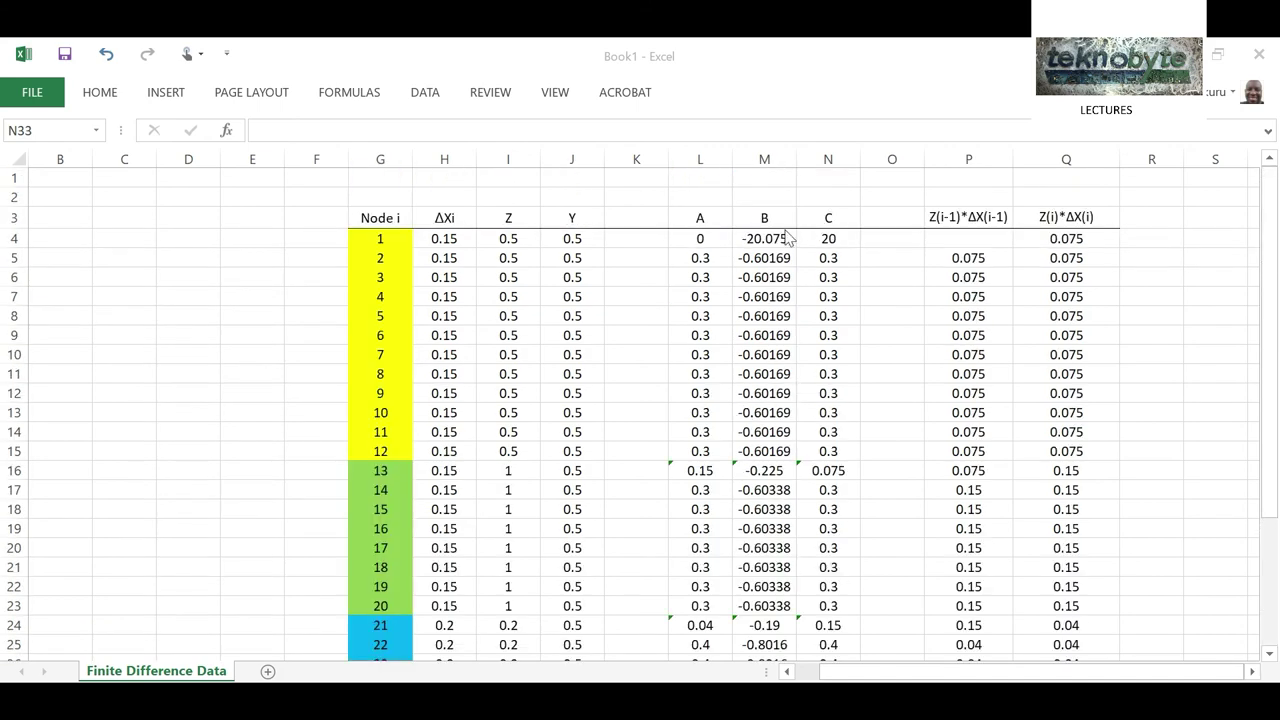
{"action": "scroll", "coordinate": [787, 237], "scroll_direction": "down", "scroll_amount": 4}
{"action": "scroll", "coordinate": [709, 456], "scroll_direction": "up", "scroll_amount": 4}
{"action": "scroll", "coordinate": [707, 455], "scroll_direction": "down", "scroll_amount": 1}
{"action": "scroll", "coordinate": [707, 455], "scroll_direction": "up", "scroll_amount": 1}
{"action": "left_click", "coordinate": [764, 238]}
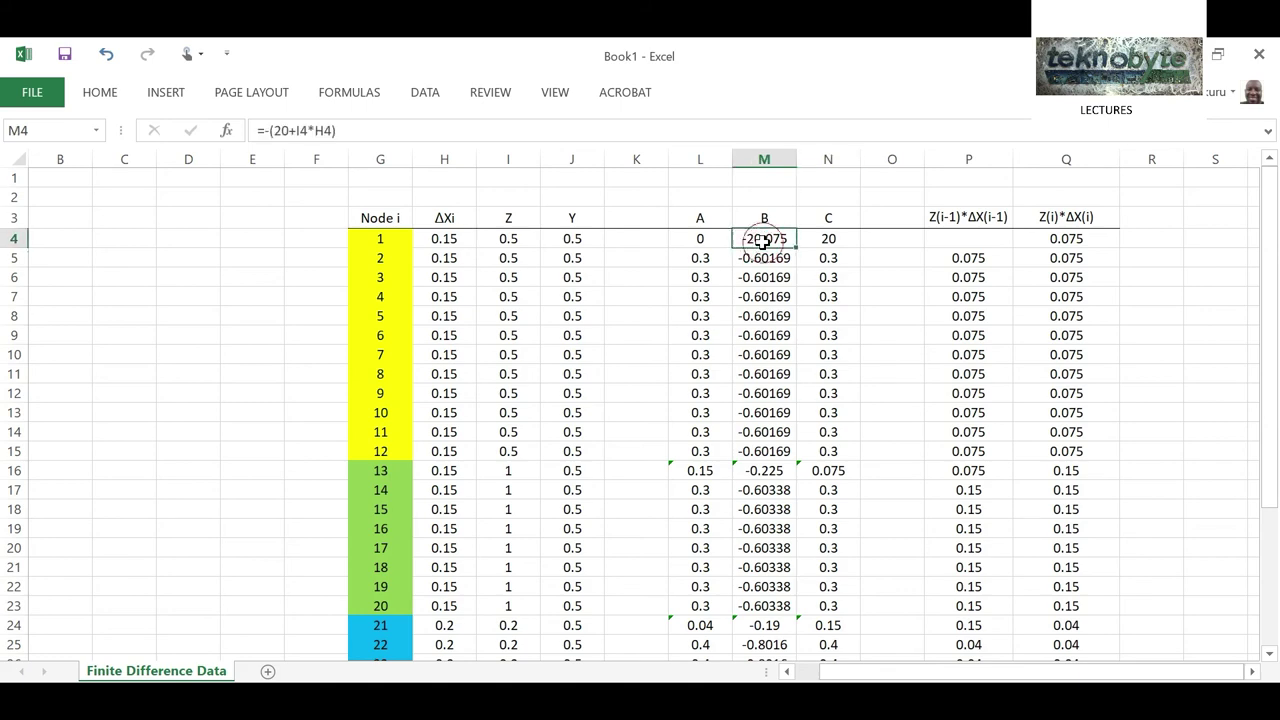
Start the matrix's first row below the table with node 1's coefficients, entering =M4 in M37 and =N4 in N37.
{"action": "scroll", "coordinate": [760, 445], "scroll_direction": "down", "scroll_amount": 7}
{"action": "left_click", "coordinate": [756, 467]}
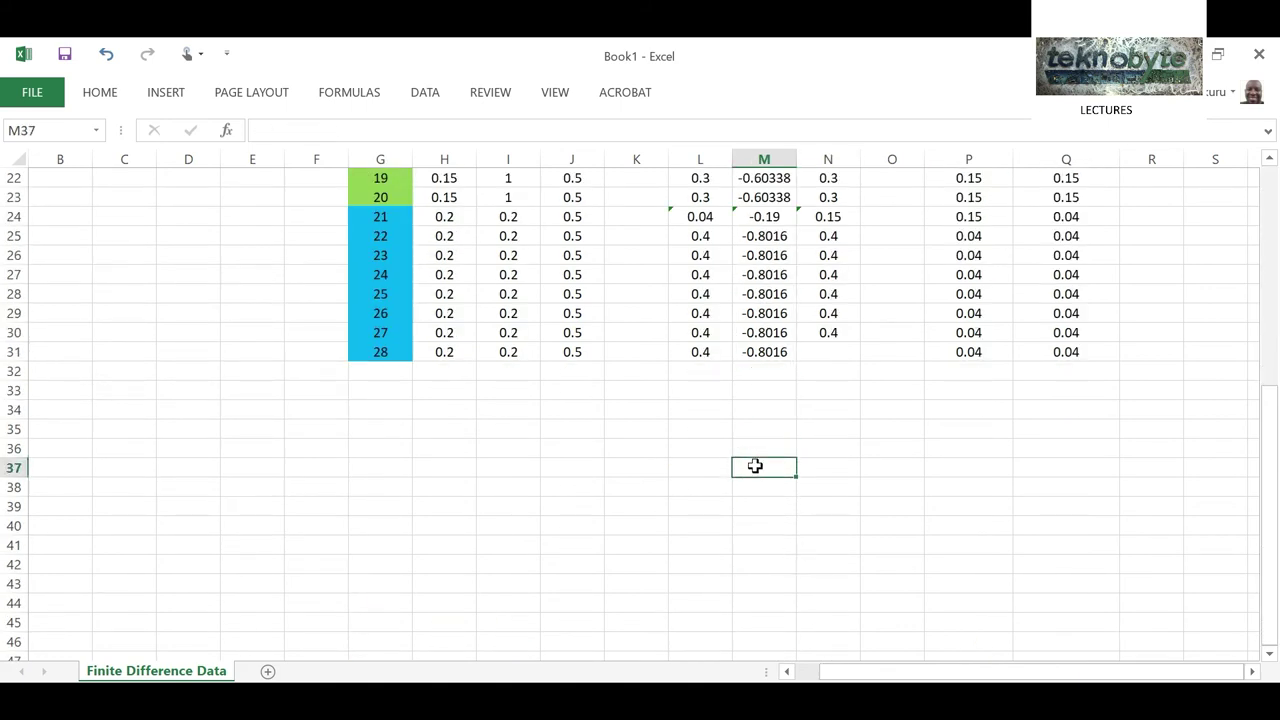
{"action": "type", "text": "="}
{"action": "scroll", "coordinate": [806, 549], "scroll_direction": "up", "scroll_amount": 7}
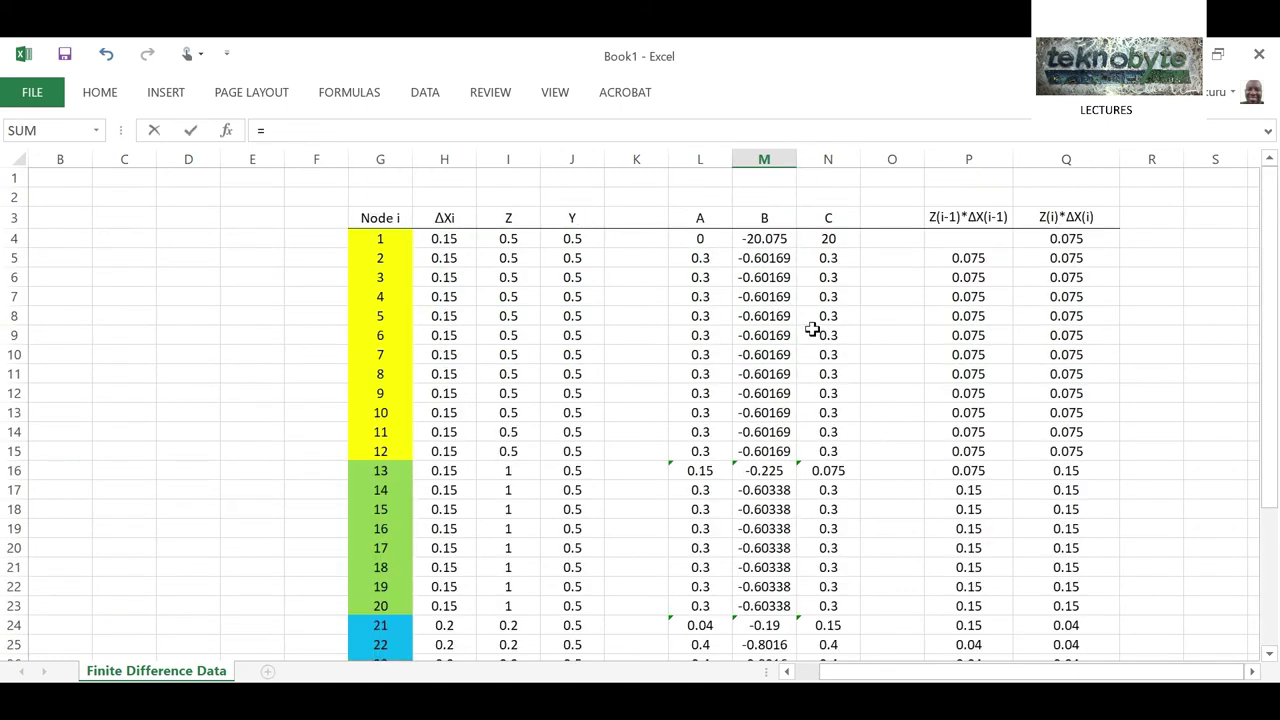
{"action": "left_click", "coordinate": [760, 236]}
{"action": "key", "text": "Return"}
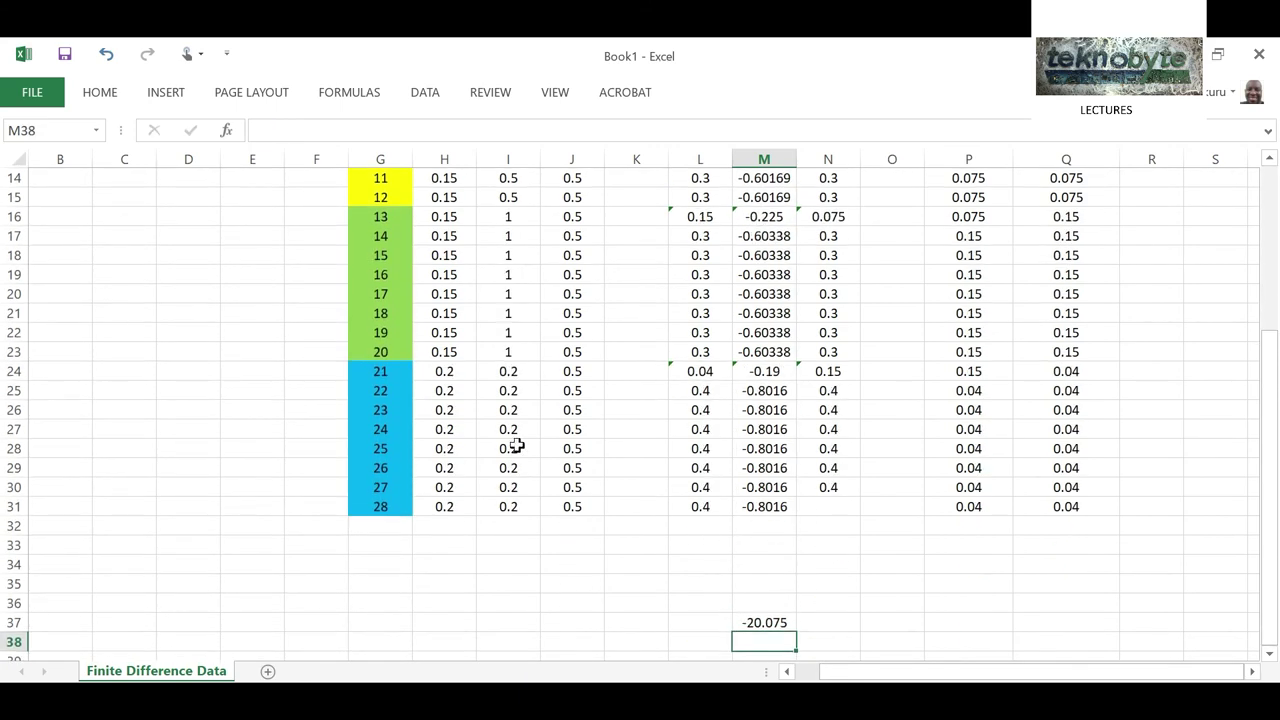
{"action": "left_click", "coordinate": [826, 624]}
{"action": "type", "text": "="}
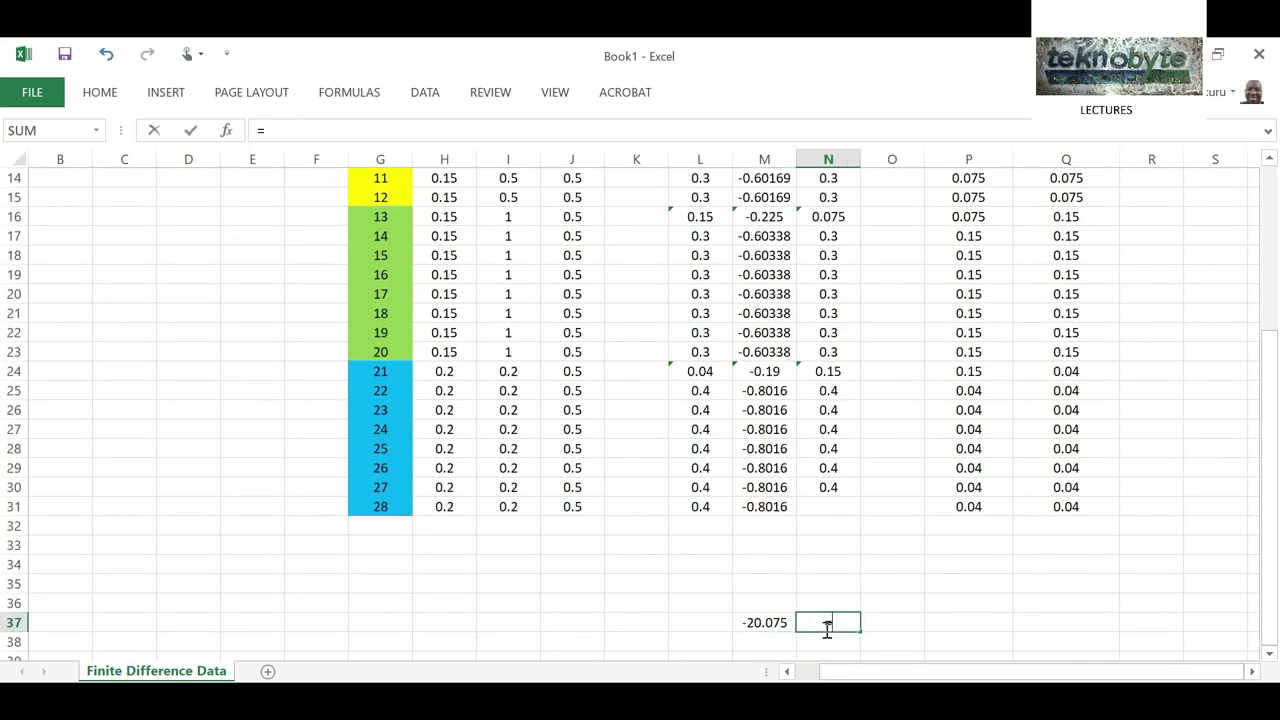
{"action": "scroll", "coordinate": [825, 628], "scroll_direction": "up", "scroll_amount": 4}
{"action": "left_click", "coordinate": [830, 240]}
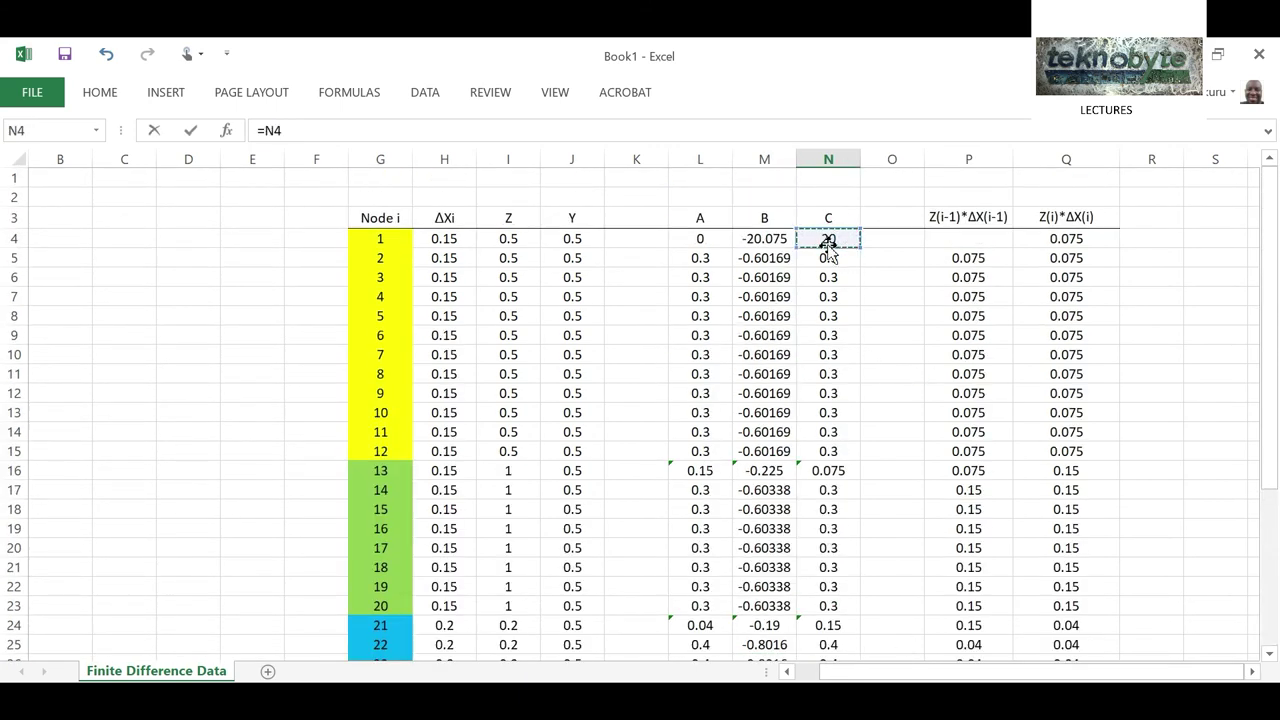
{"action": "key", "text": "Return"}
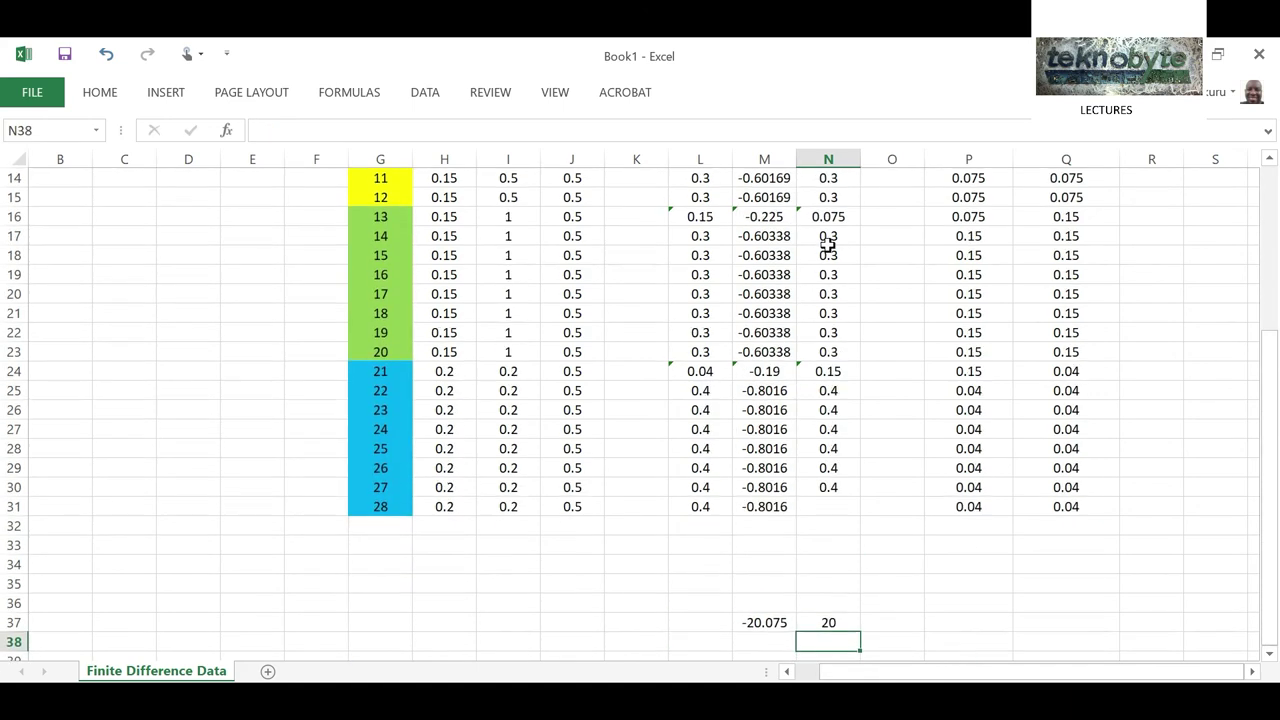
Enter =L5 in cell M38 to place node 2's coefficient A in the matrix's second row.
{"action": "left_click", "coordinate": [768, 645]}
{"action": "scroll", "coordinate": [666, 423], "scroll_direction": "up", "scroll_amount": 4}
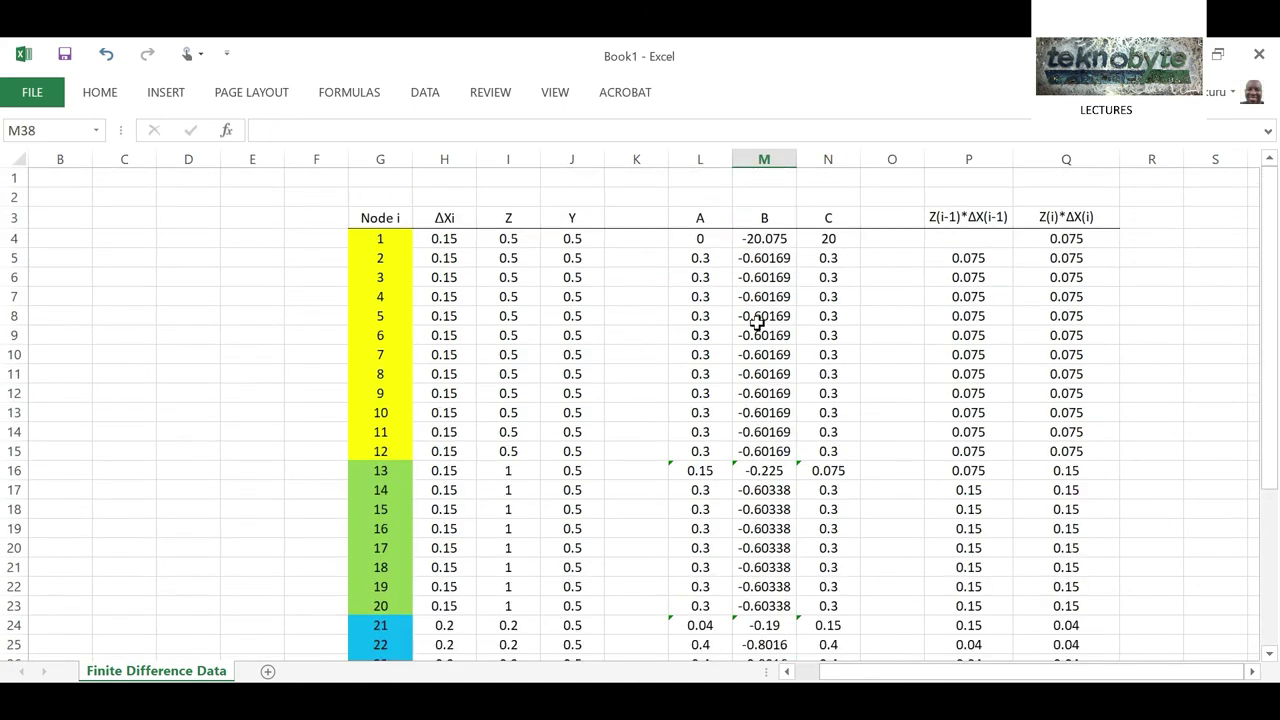
{"action": "left_click", "coordinate": [700, 258]}
{"action": "scroll", "coordinate": [815, 510], "scroll_direction": "down", "scroll_amount": 5}
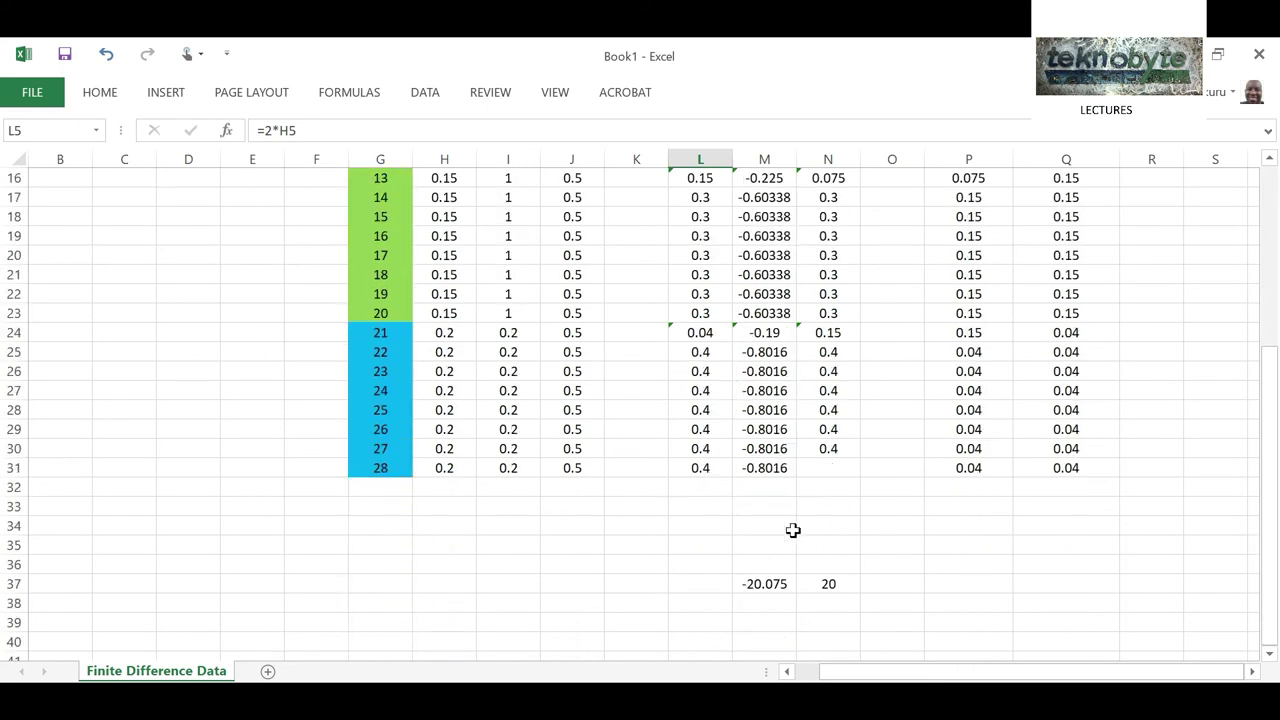
{"action": "left_click", "coordinate": [742, 608]}
{"action": "type", "text": "="}
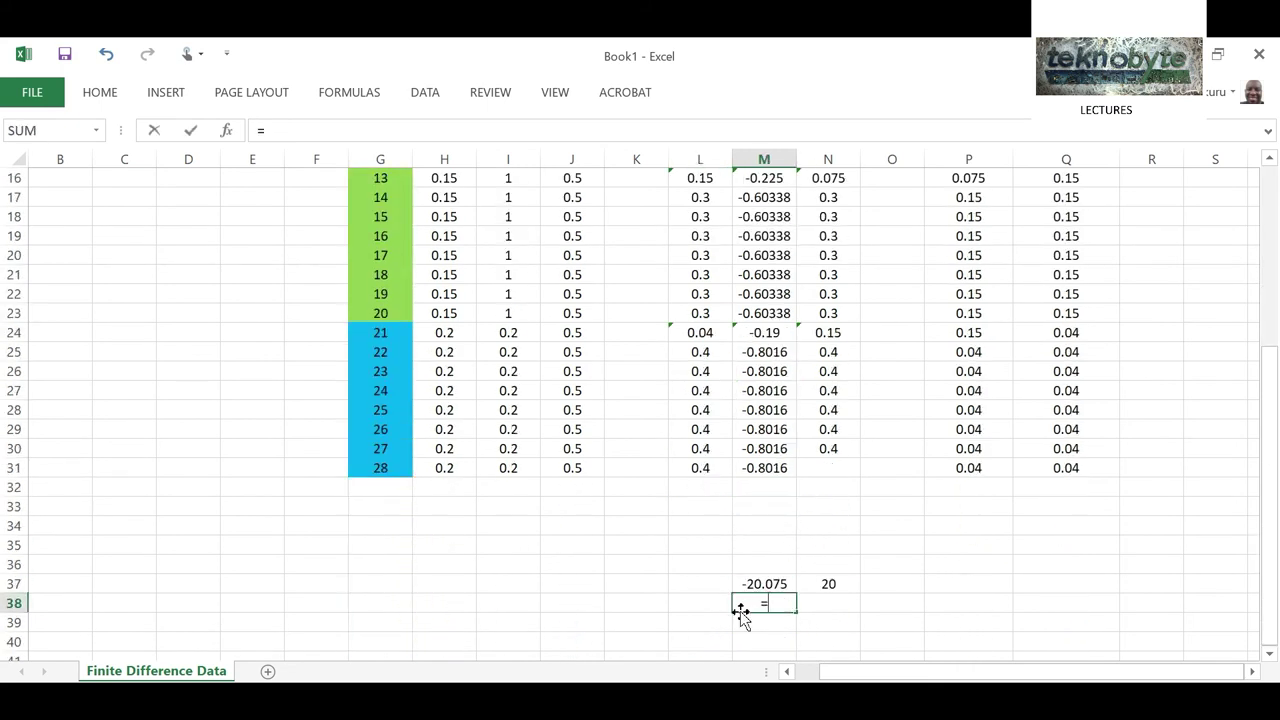
{"action": "scroll", "coordinate": [691, 634], "scroll_direction": "up", "scroll_amount": 5}
{"action": "left_click", "coordinate": [700, 258]}
{"action": "key", "text": "Return"}
Place node 2's coefficients B and C in the matrix's second row, entering =M5 in N38 and =N5 in O38.
{"action": "left_click", "coordinate": [828, 619]}
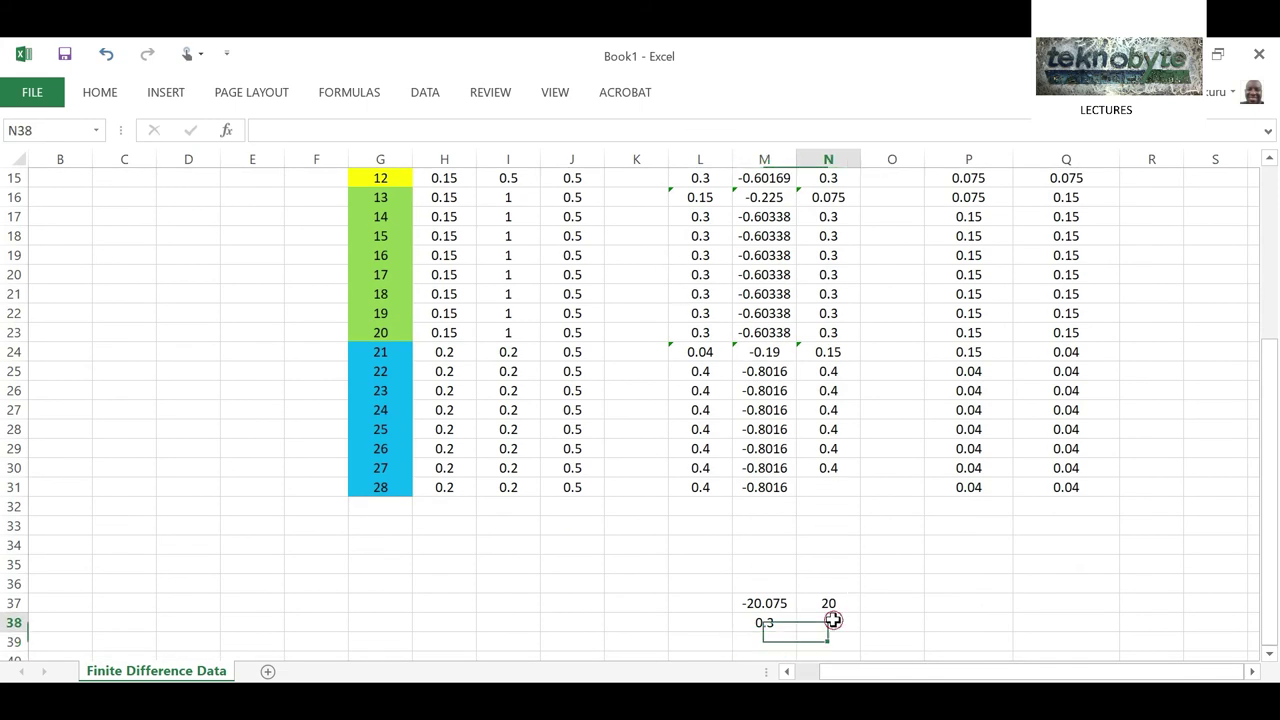
{"action": "type", "text": "="}
{"action": "scroll", "coordinate": [618, 536], "scroll_direction": "up", "scroll_amount": 5}
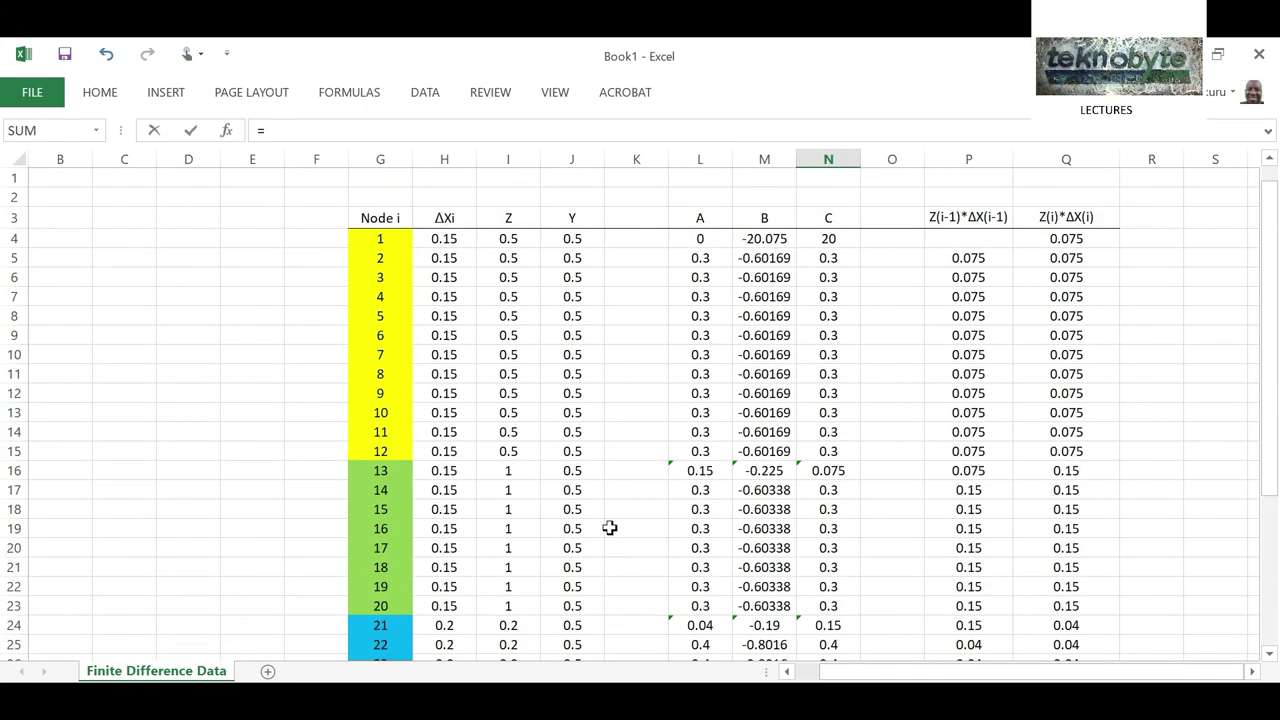
{"action": "left_click", "coordinate": [760, 258]}
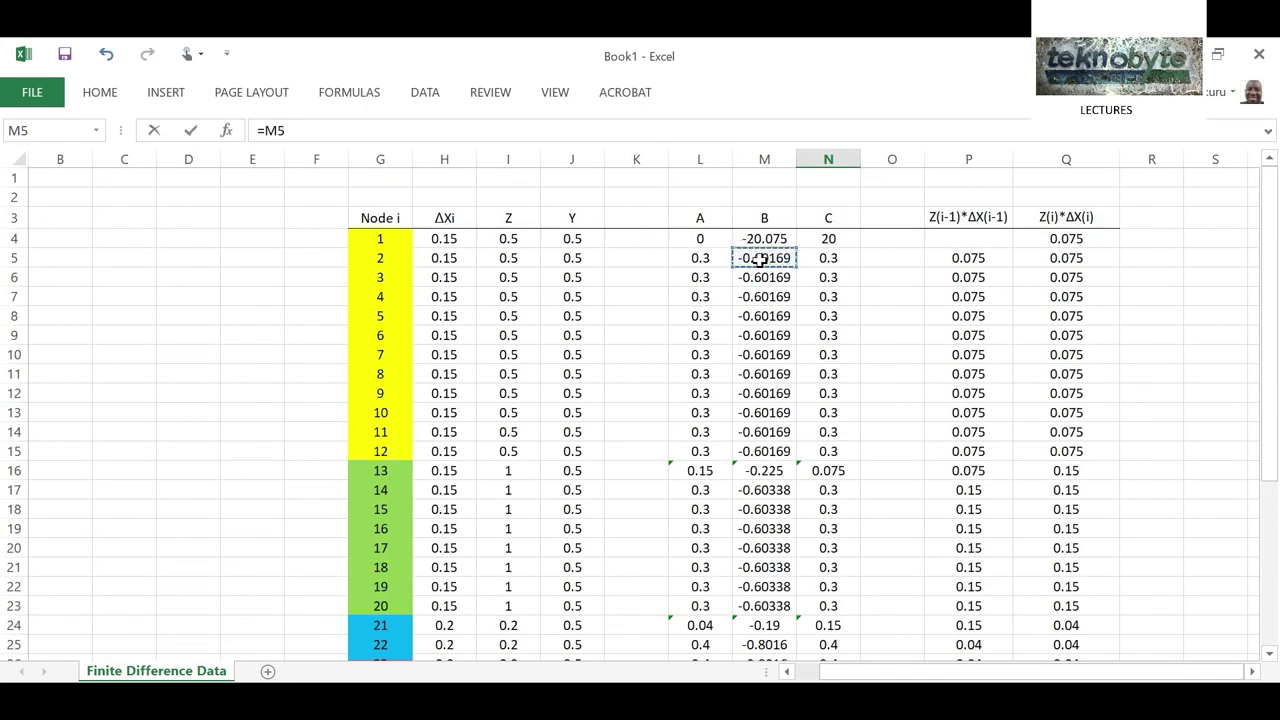
{"action": "key", "text": "Return"}
{"action": "left_click", "coordinate": [913, 622]}
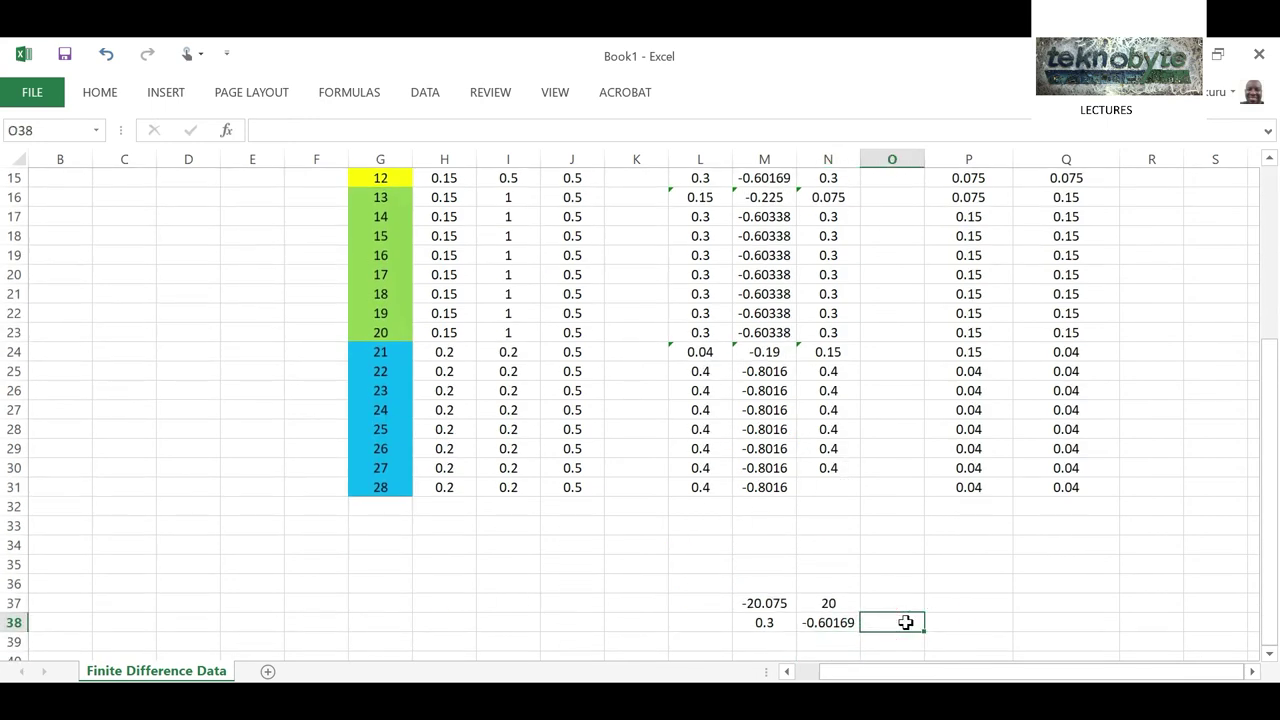
{"action": "type", "text": "="}
{"action": "scroll", "coordinate": [905, 622], "scroll_direction": "up", "scroll_amount": 5}
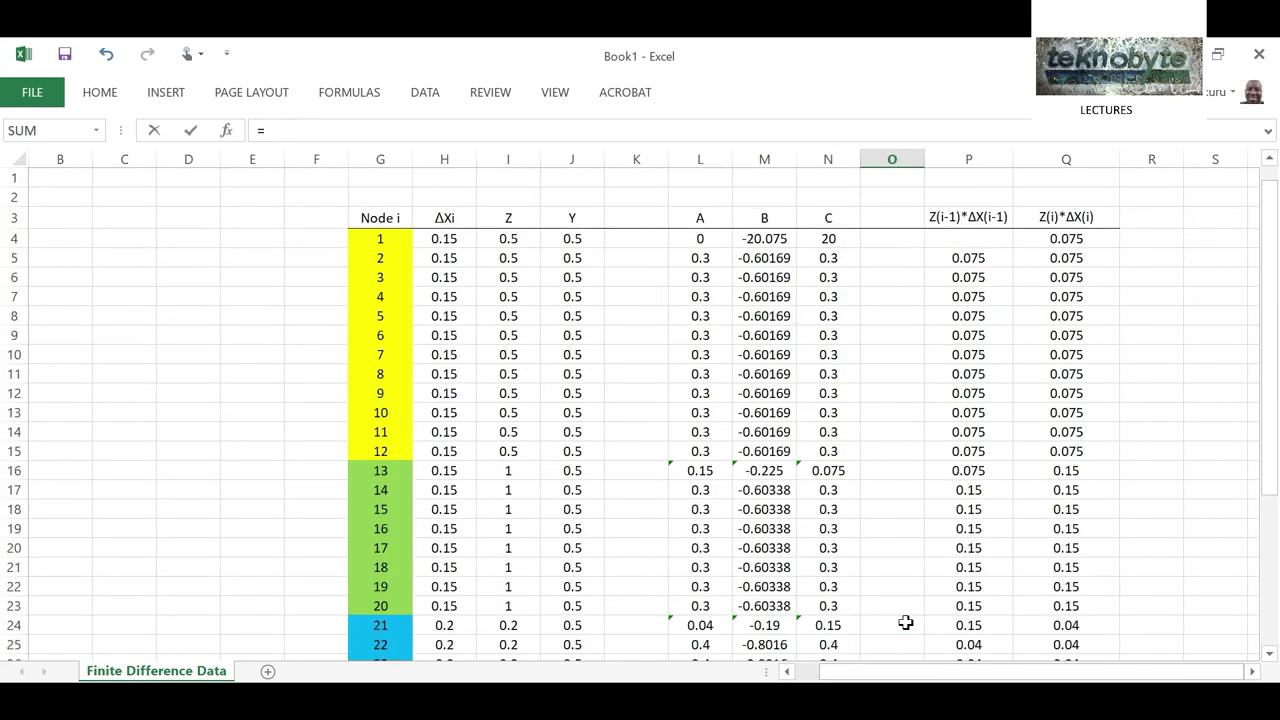
{"action": "left_click", "coordinate": [816, 260]}
{"action": "key", "text": "Return"}
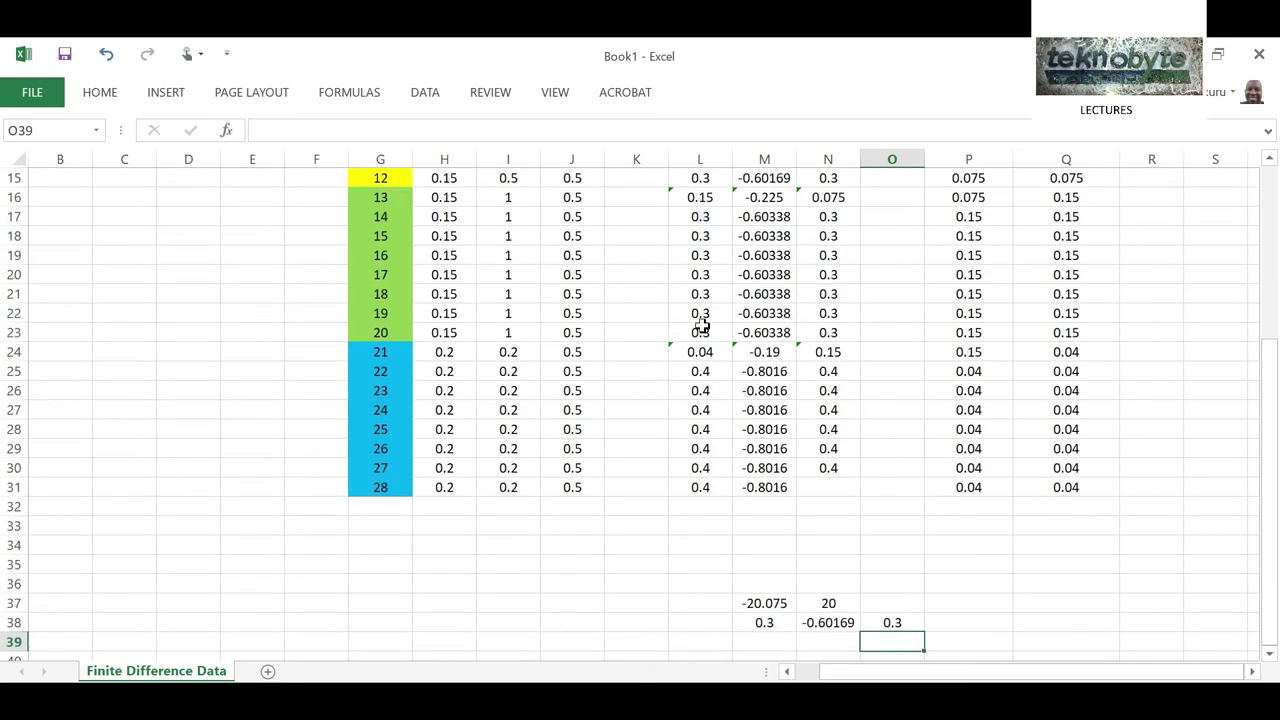
Start the matrix's third row with 0 in M39 and node 3's coefficient A as =L6 in N39.
{"action": "scroll", "coordinate": [700, 463], "scroll_direction": "up", "scroll_amount": 4}
{"action": "scroll", "coordinate": [709, 408], "scroll_direction": "down", "scroll_amount": 4}
{"action": "left_click", "coordinate": [824, 638]}
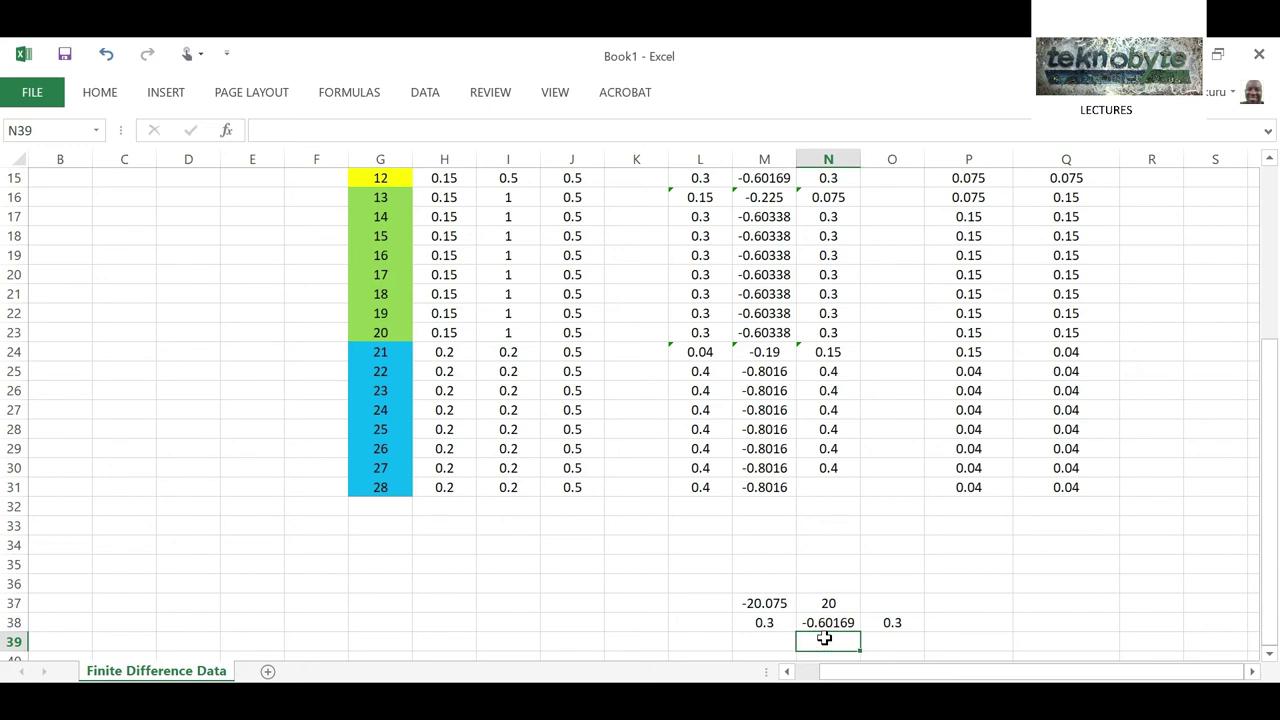
{"action": "left_click", "coordinate": [758, 641]}
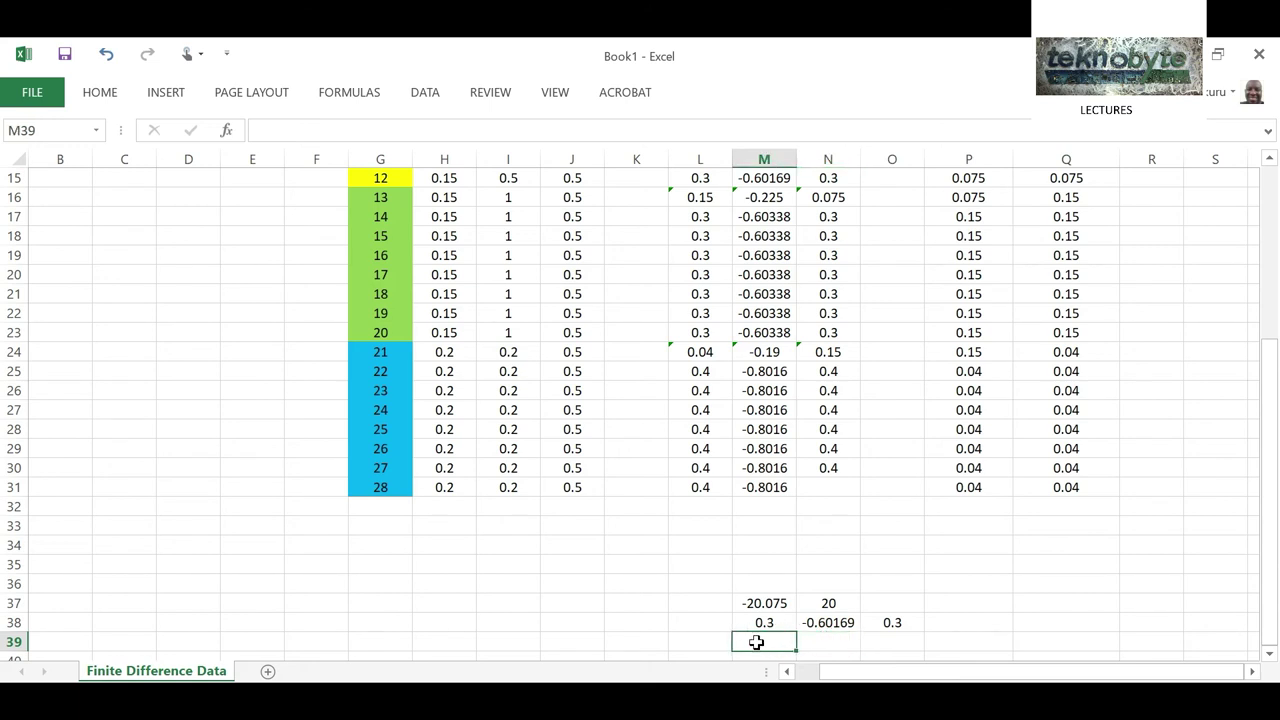
{"action": "type", "text": "0"}
{"action": "left_click", "coordinate": [816, 655]}
{"action": "mouse_move", "coordinate": [816, 655]}
{"action": "left_mouse_down"}
{"action": "mouse_move", "coordinate": [832, 638]}
{"action": "mouse_move", "coordinate": [817, 652]}
{"action": "left_mouse_up"}
{"action": "type", "text": "="}
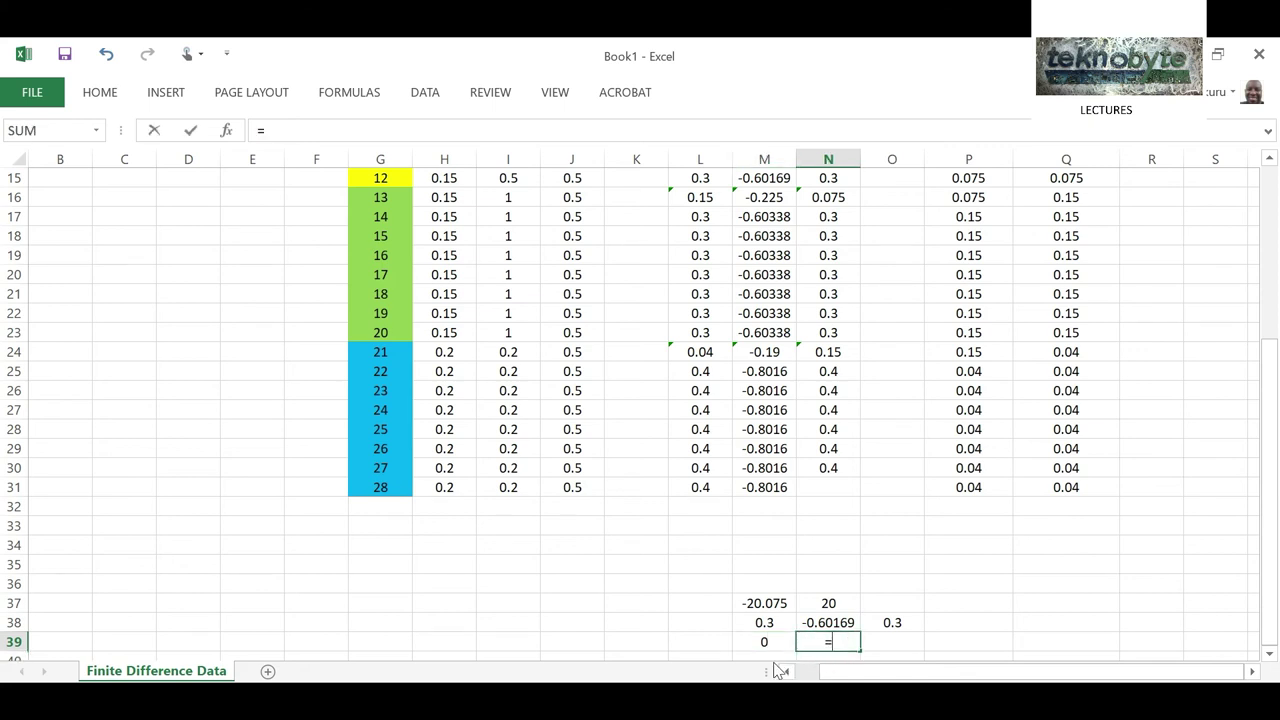
{"action": "scroll", "coordinate": [820, 520], "scroll_direction": "up", "scroll_amount": 5}
{"action": "left_click", "coordinate": [697, 277]}
{"action": "key", "text": "Return"}
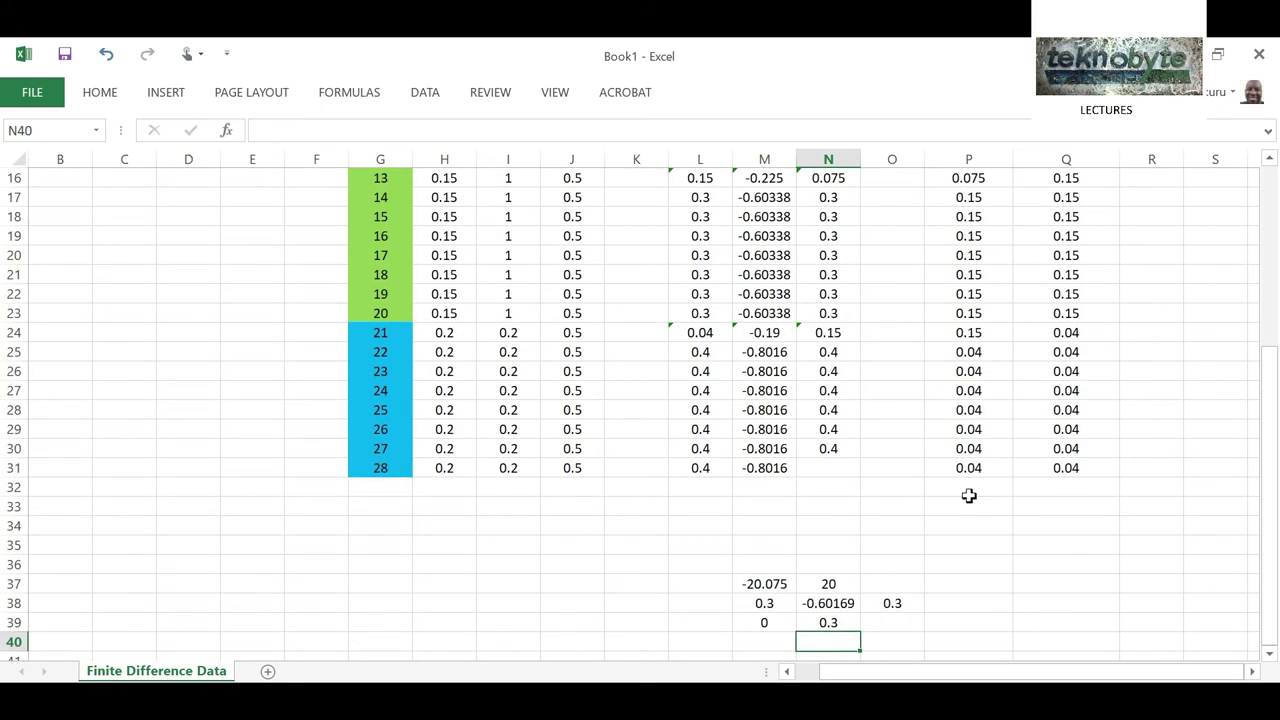
Place node 3's coefficients B and C in the matrix's third row, entering =M6 in O39 and =N6 in P39.
{"action": "left_click", "coordinate": [878, 622]}
{"action": "type", "text": "="}
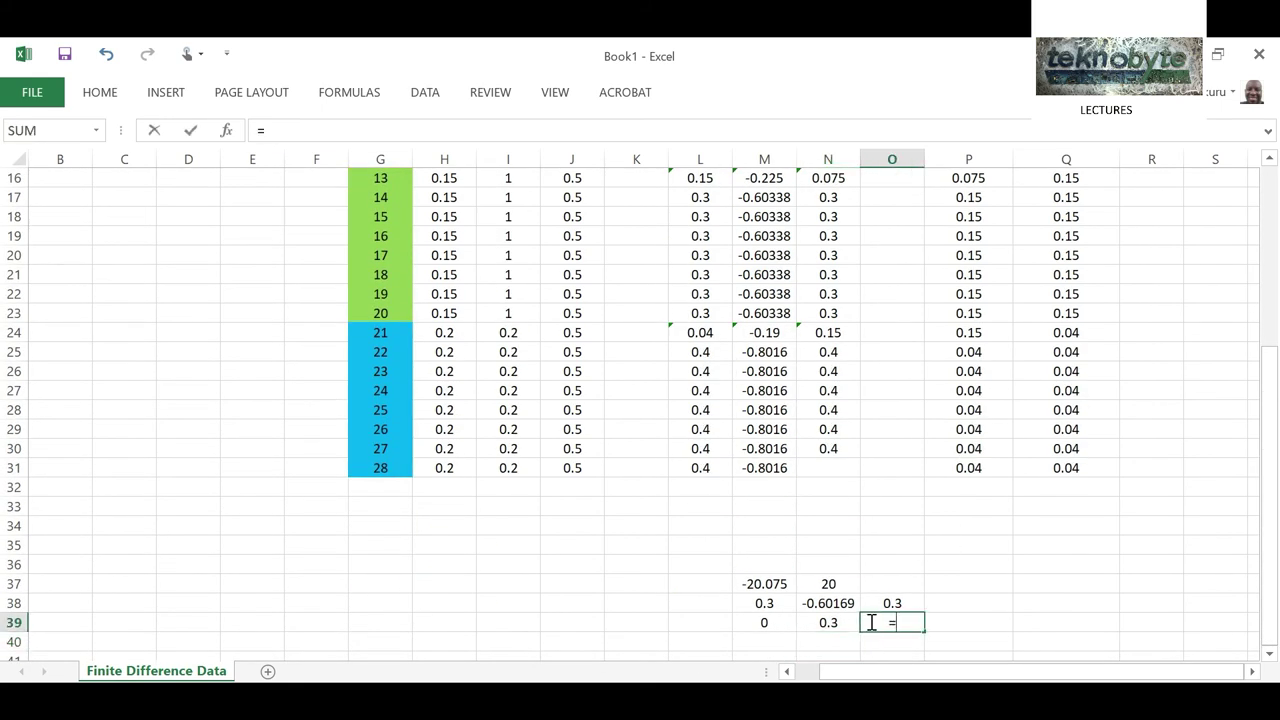
{"action": "scroll", "coordinate": [872, 622], "scroll_direction": "up", "scroll_amount": 5}
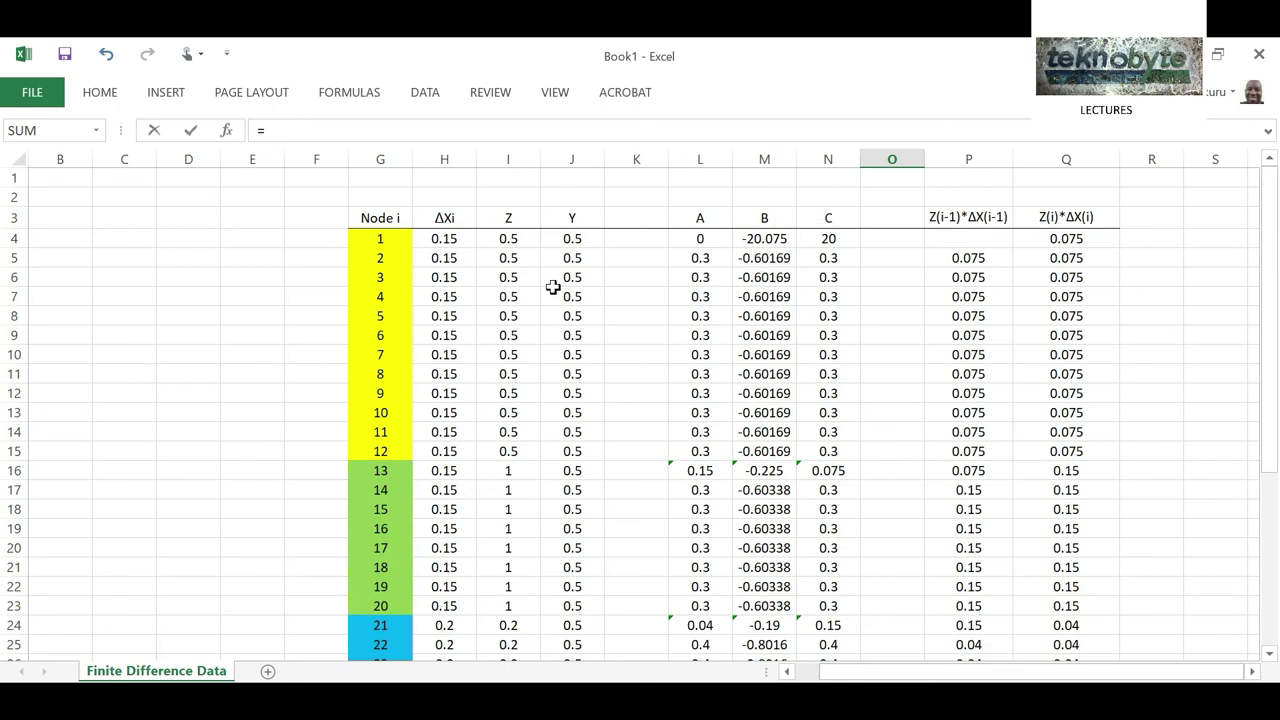
{"action": "left_click", "coordinate": [762, 274]}
{"action": "key", "text": "Return"}
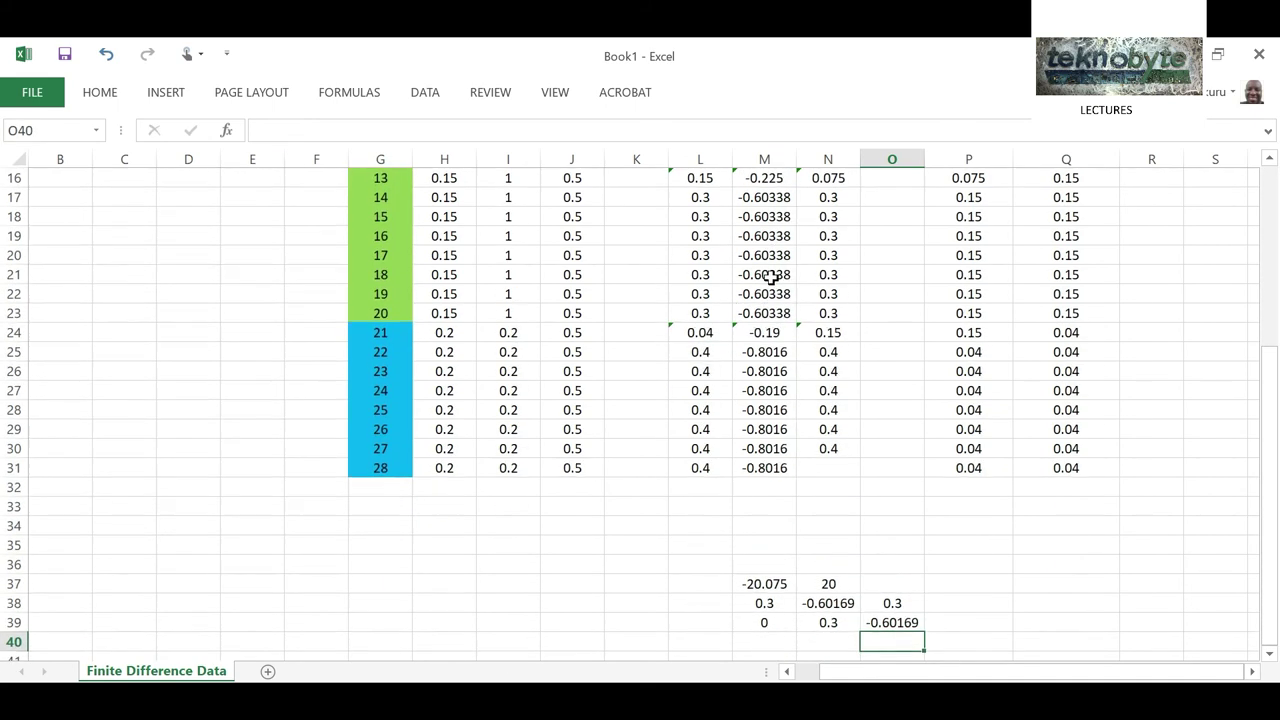
{"action": "left_click", "coordinate": [960, 623]}
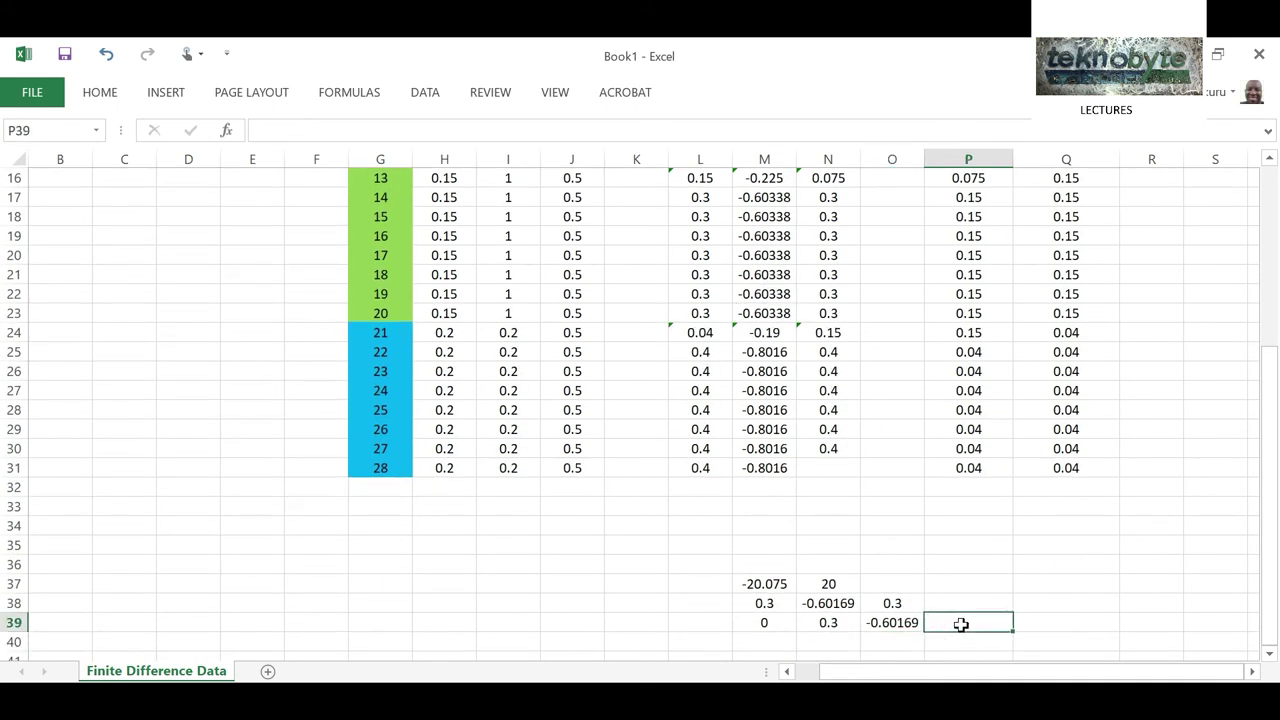
{"action": "type", "text": "="}
{"action": "scroll", "coordinate": [963, 623], "scroll_direction": "up", "scroll_amount": 5}
{"action": "left_click", "coordinate": [828, 277]}
{"action": "key", "text": "Return"}
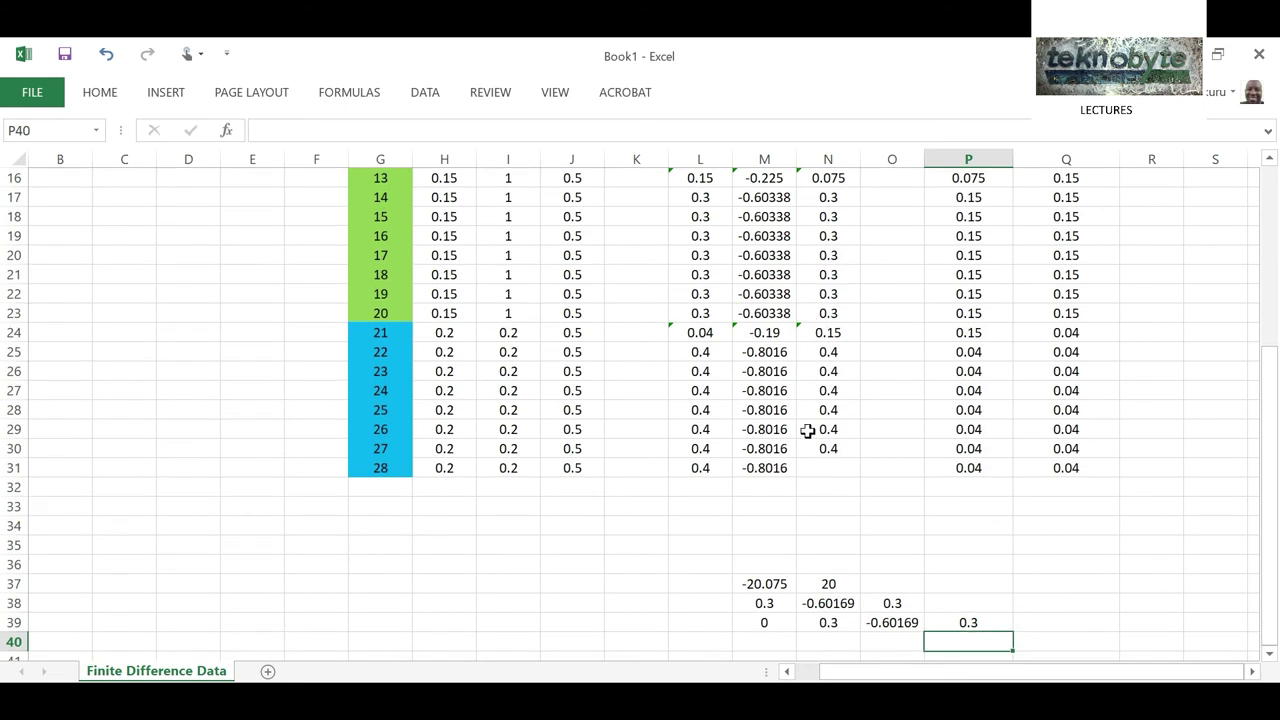
Enter 0 in the off-diagonal matrix cells O37, P37 and P38.
{"action": "left_click", "coordinate": [884, 584]}
{"action": "type", "text": "0"}
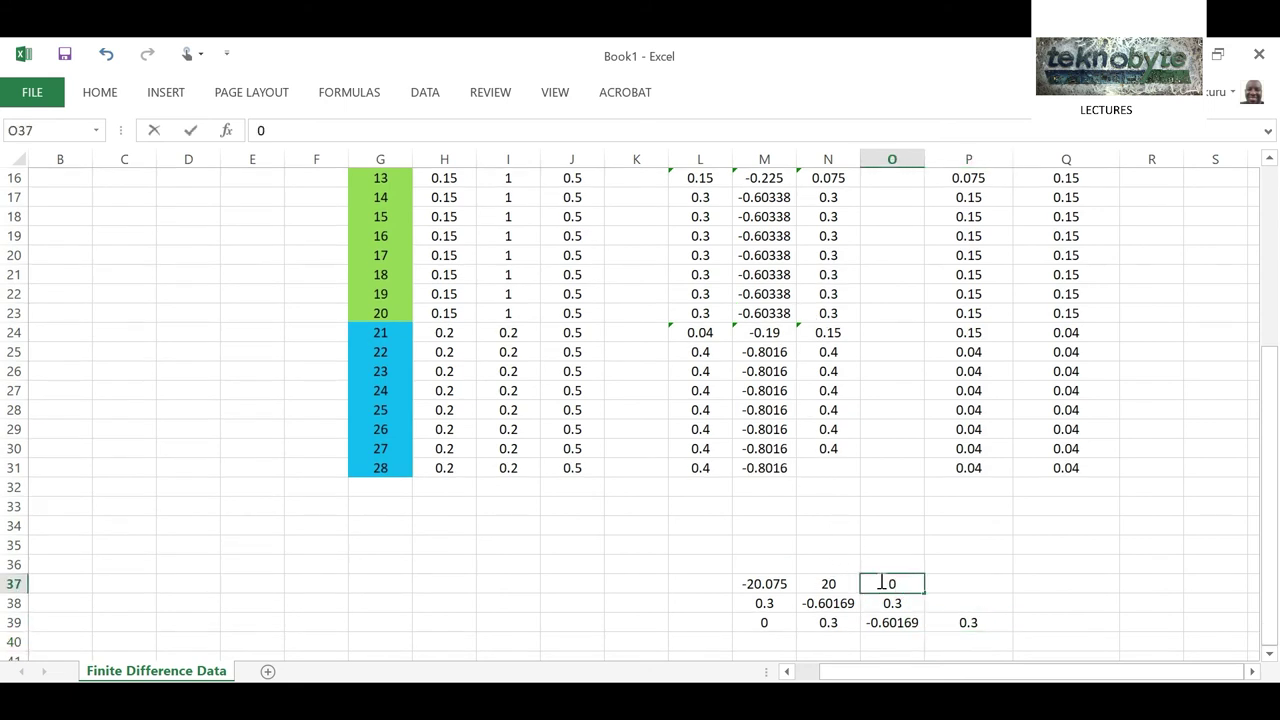
{"action": "left_click", "coordinate": [942, 587]}
{"action": "type", "text": "0"}
{"action": "left_click", "coordinate": [944, 609]}
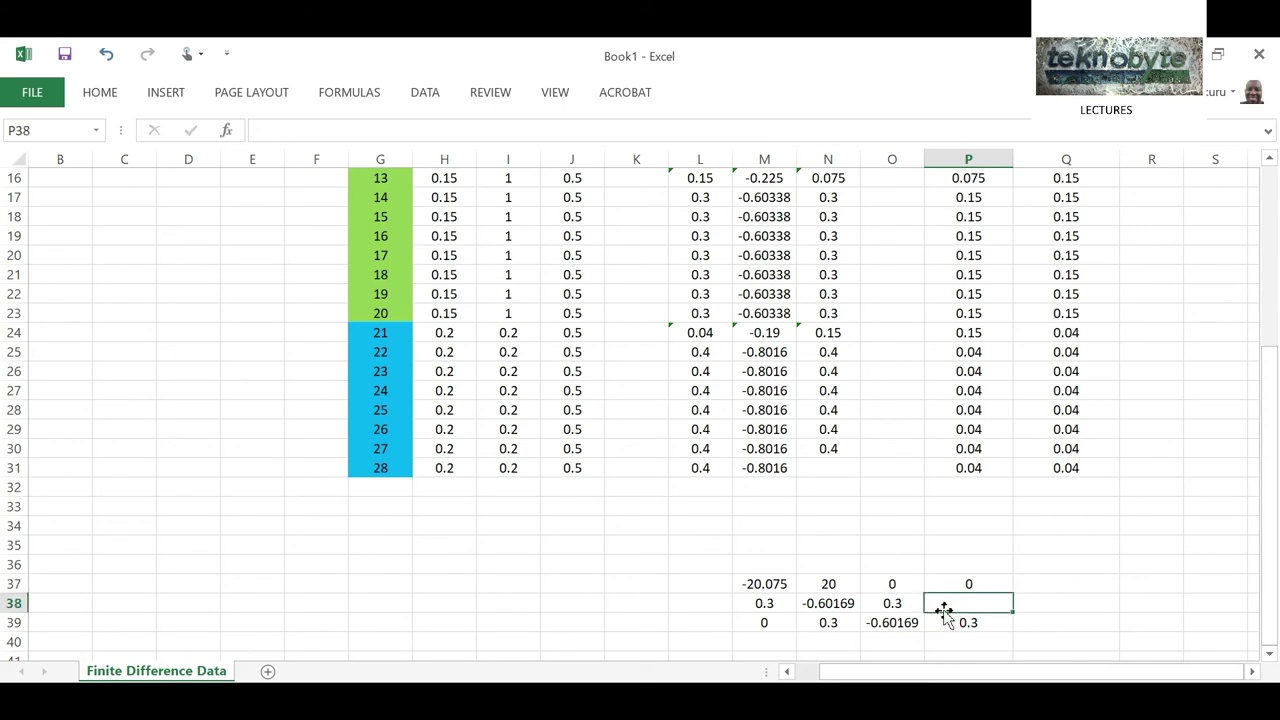
{"action": "type", "text": "0"}
Fill the zero in M39 down the matrix's first column to row 53.
{"action": "scroll", "coordinate": [777, 577], "scroll_direction": "down", "scroll_amount": 2}
{"action": "left_click", "coordinate": [777, 506]}
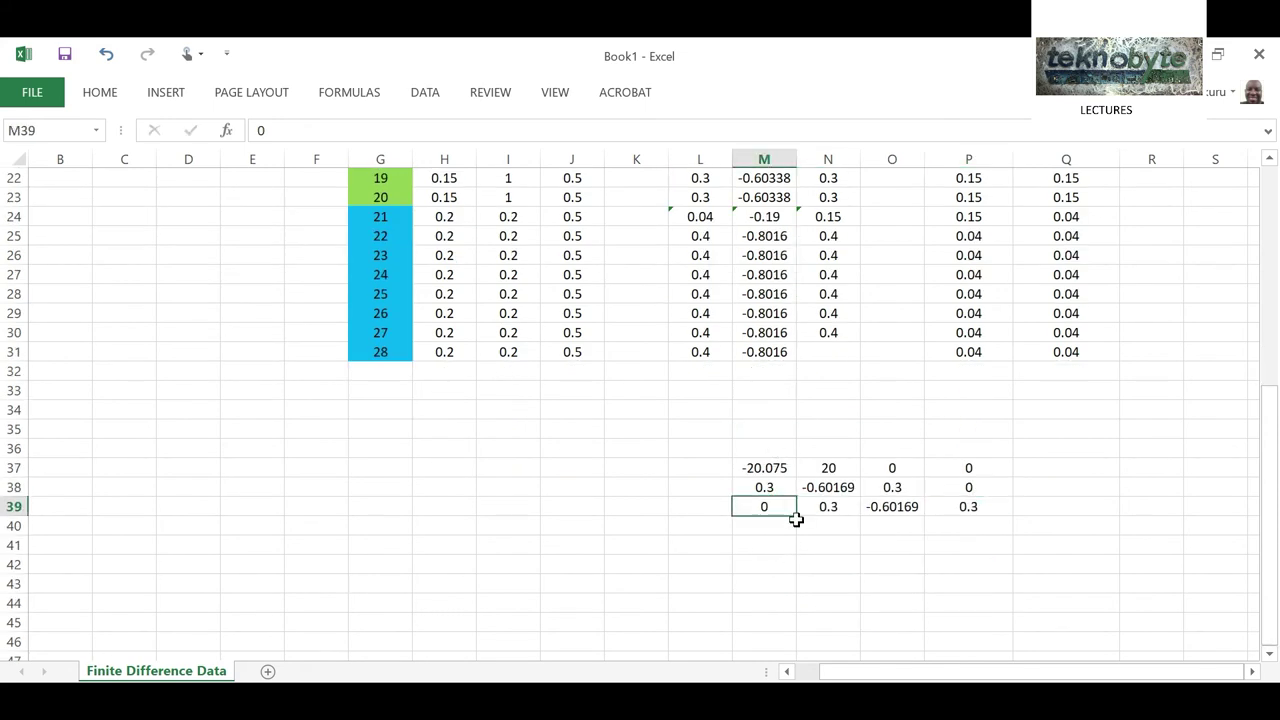
{"action": "left_click_drag", "start_coordinate": [797, 517], "coordinate": [790, 630]}
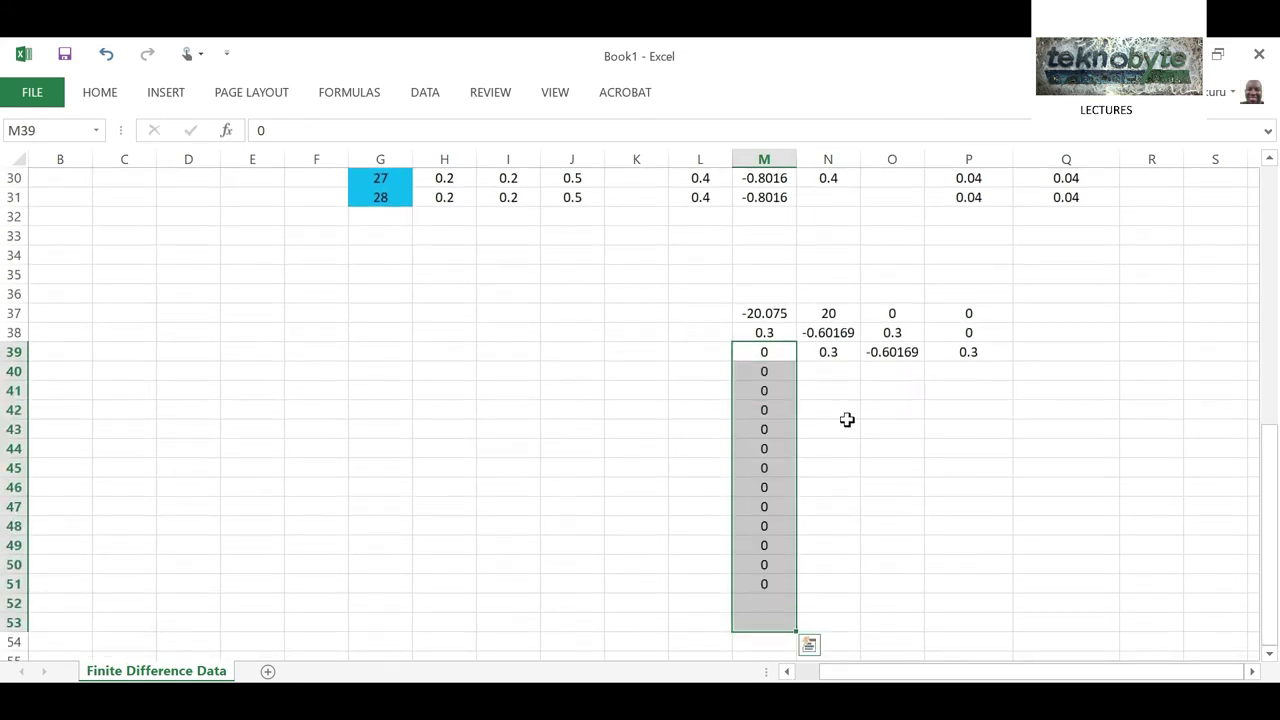
Fill the zeros in P37 and P38 across the matrix's first two rows to column R.
{"action": "left_click", "coordinate": [957, 315]}
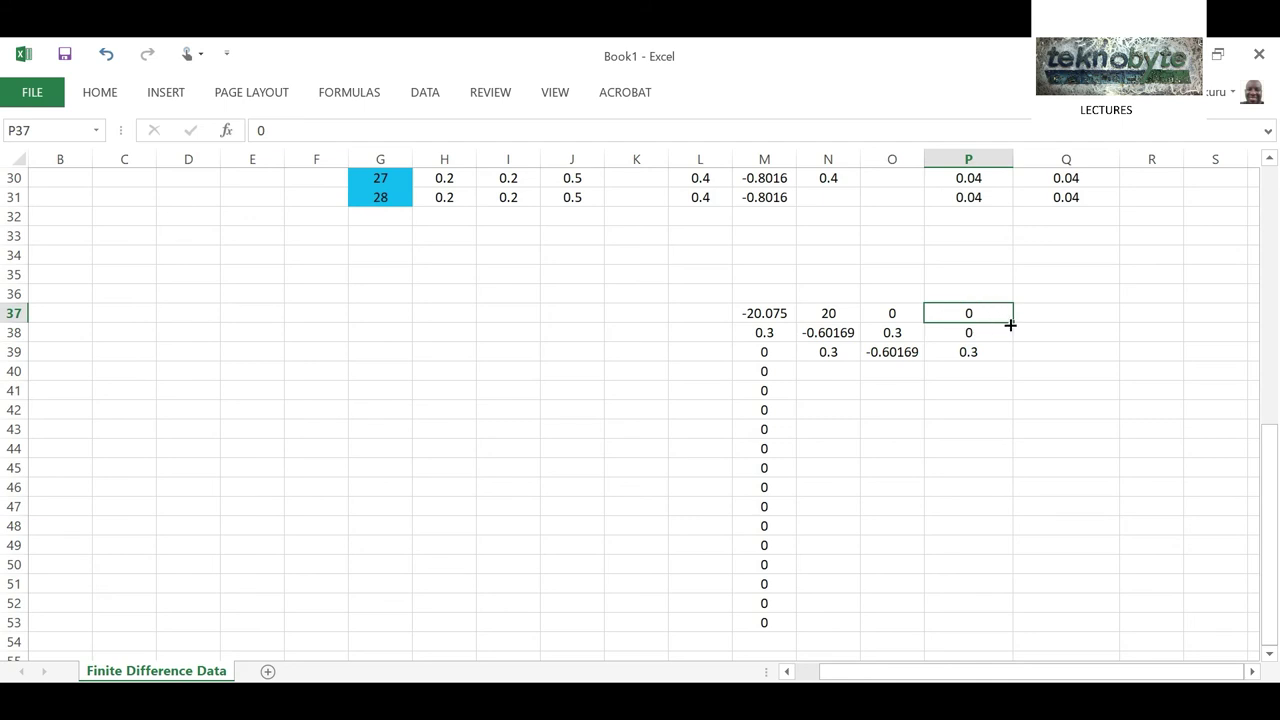
{"action": "left_click_drag", "start_coordinate": [1010, 322], "coordinate": [1160, 316]}
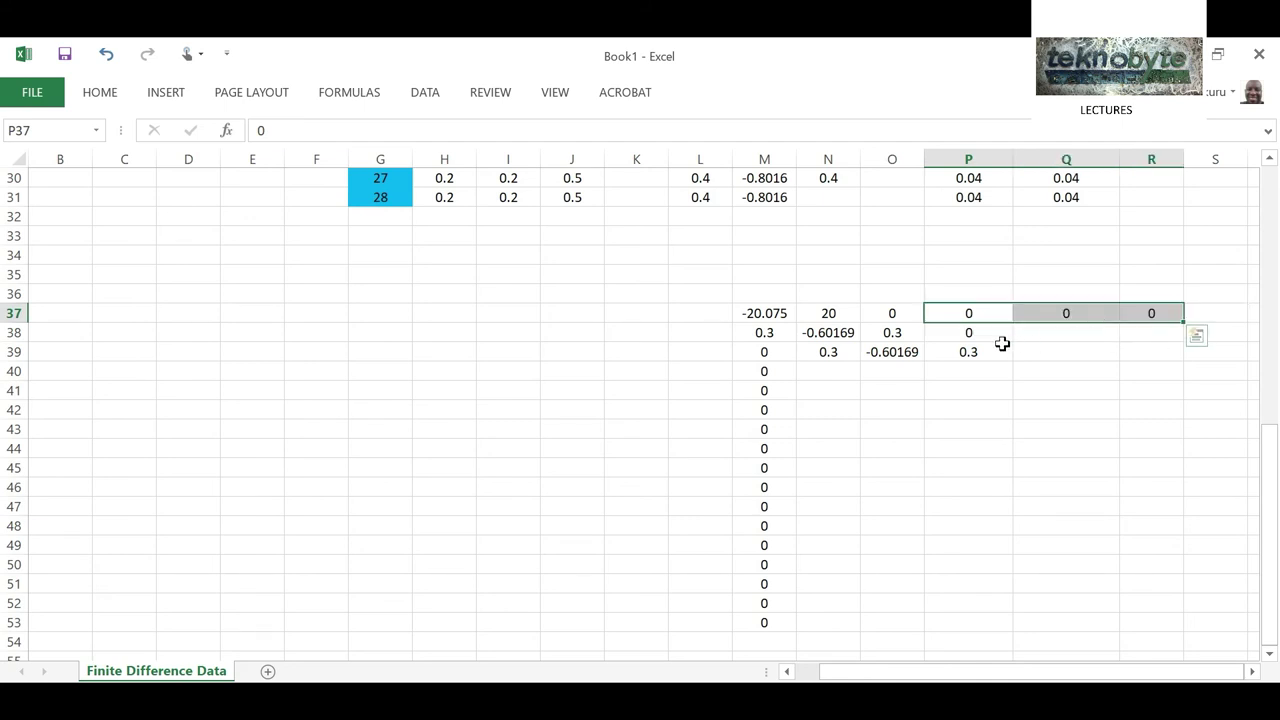
{"action": "left_click", "coordinate": [983, 337]}
{"action": "left_click_drag", "start_coordinate": [1012, 341], "coordinate": [1148, 341]}
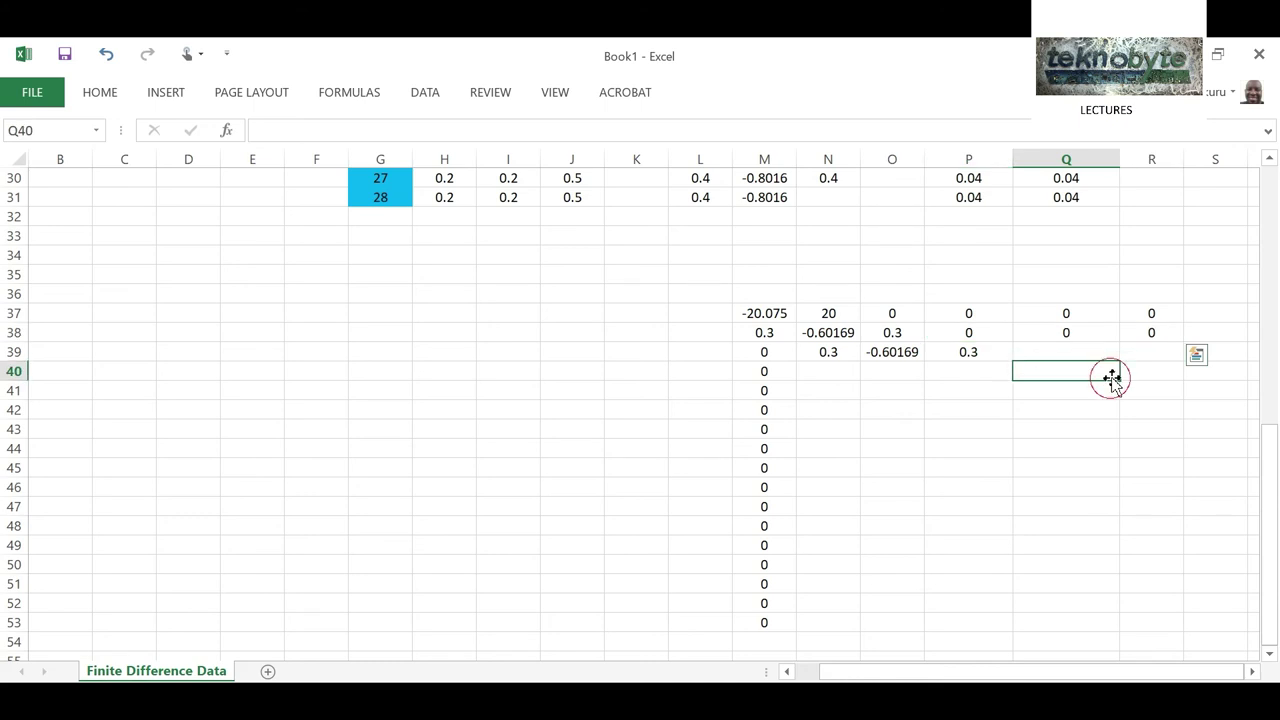
Clear the partly built coefficient matrix in M37:R53.
{"action": "left_click", "coordinate": [852, 353]}
{"action": "left_click_drag", "start_coordinate": [858, 353], "coordinate": [940, 350]}
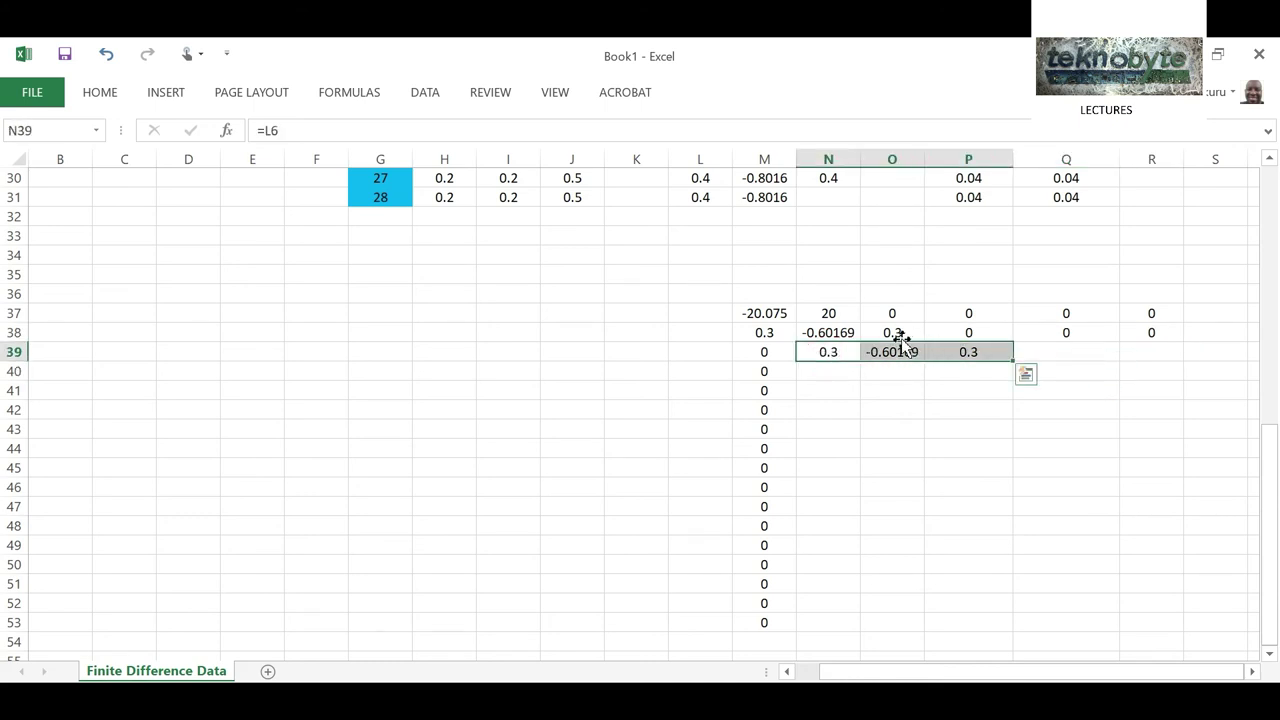
{"action": "scroll", "coordinate": [531, 274], "scroll_direction": "up", "scroll_amount": 6}
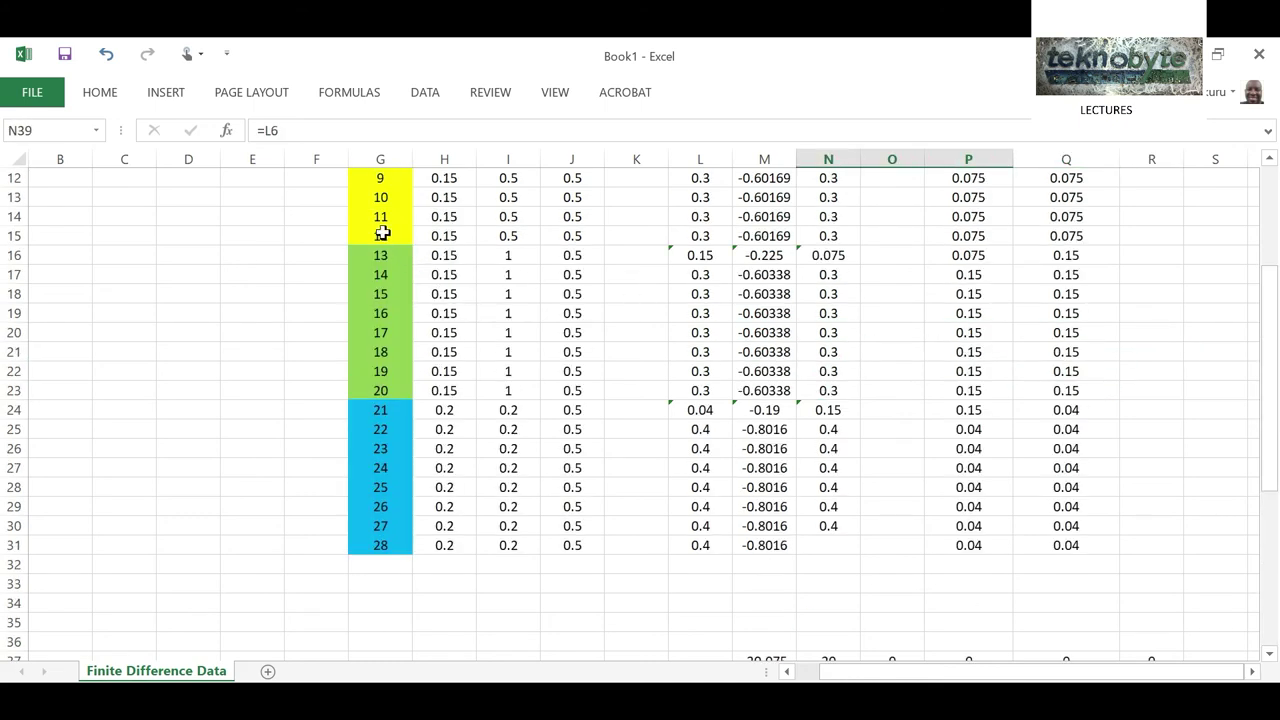
{"action": "scroll", "coordinate": [886, 543], "scroll_direction": "down", "scroll_amount": 4}
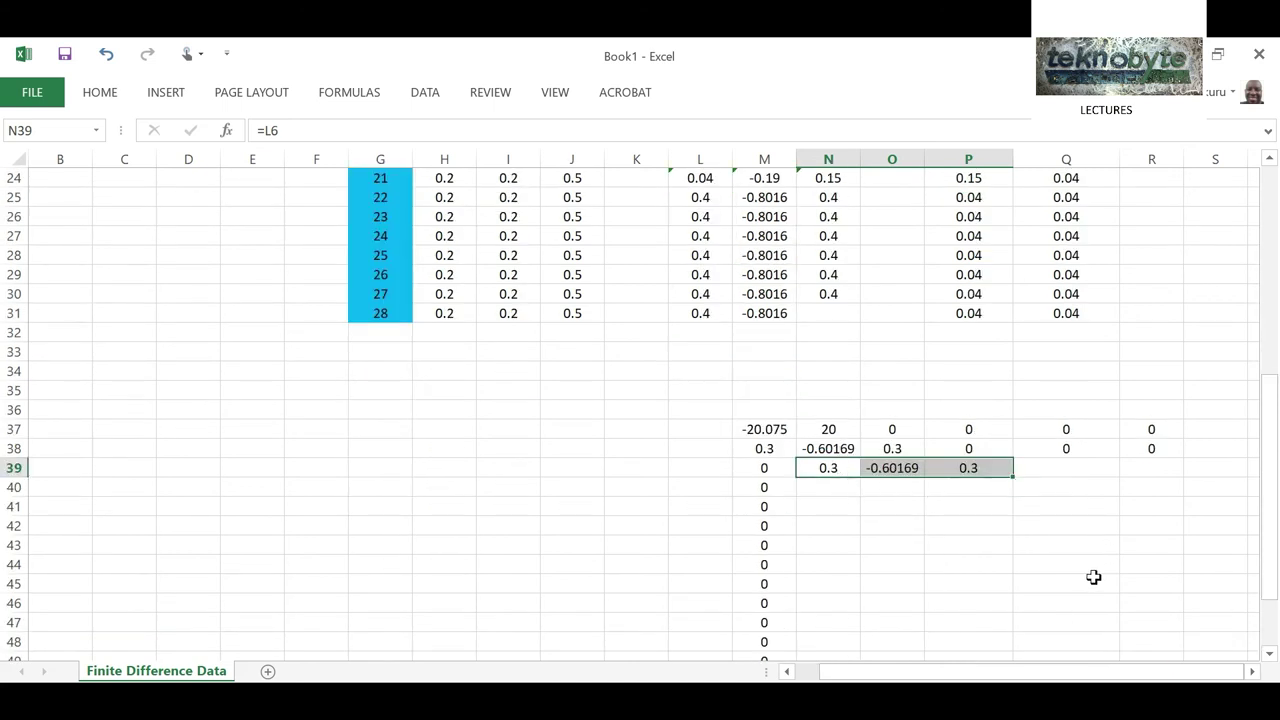
{"action": "scroll", "coordinate": [1093, 577], "scroll_direction": "down", "scroll_amount": 2}
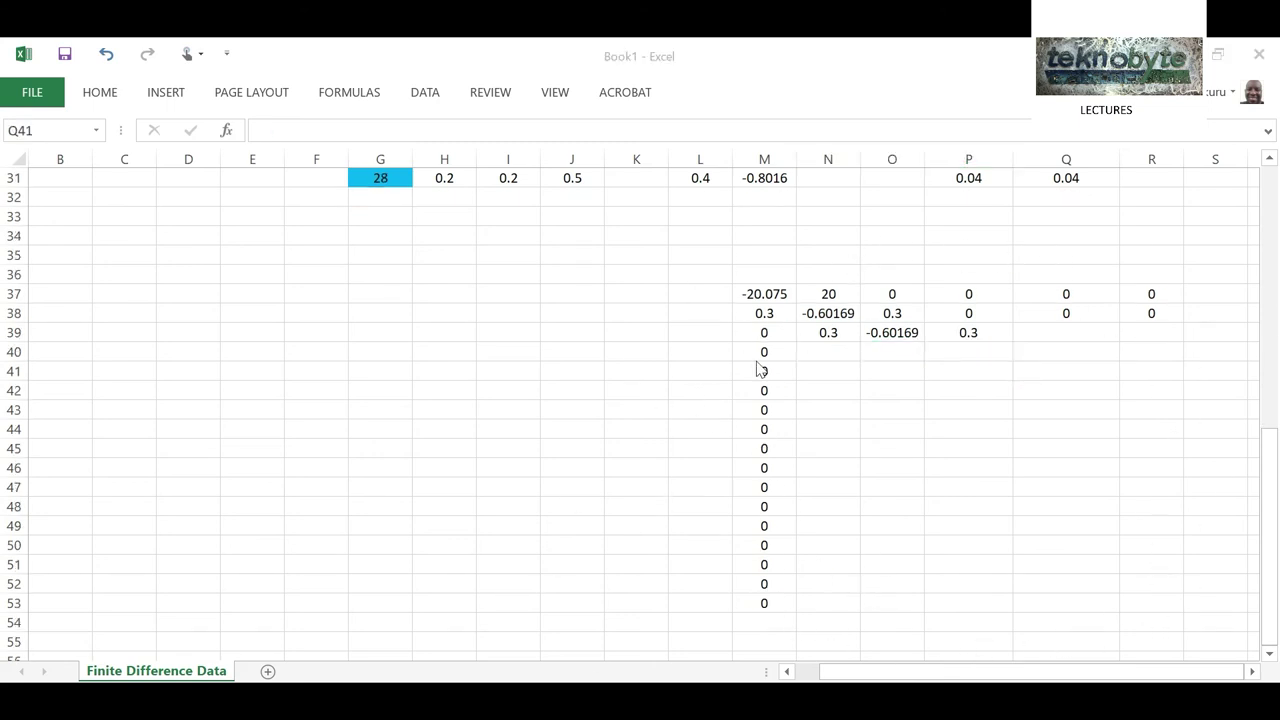
{"action": "left_click_drag", "start_coordinate": [757, 291], "coordinate": [1176, 605]}
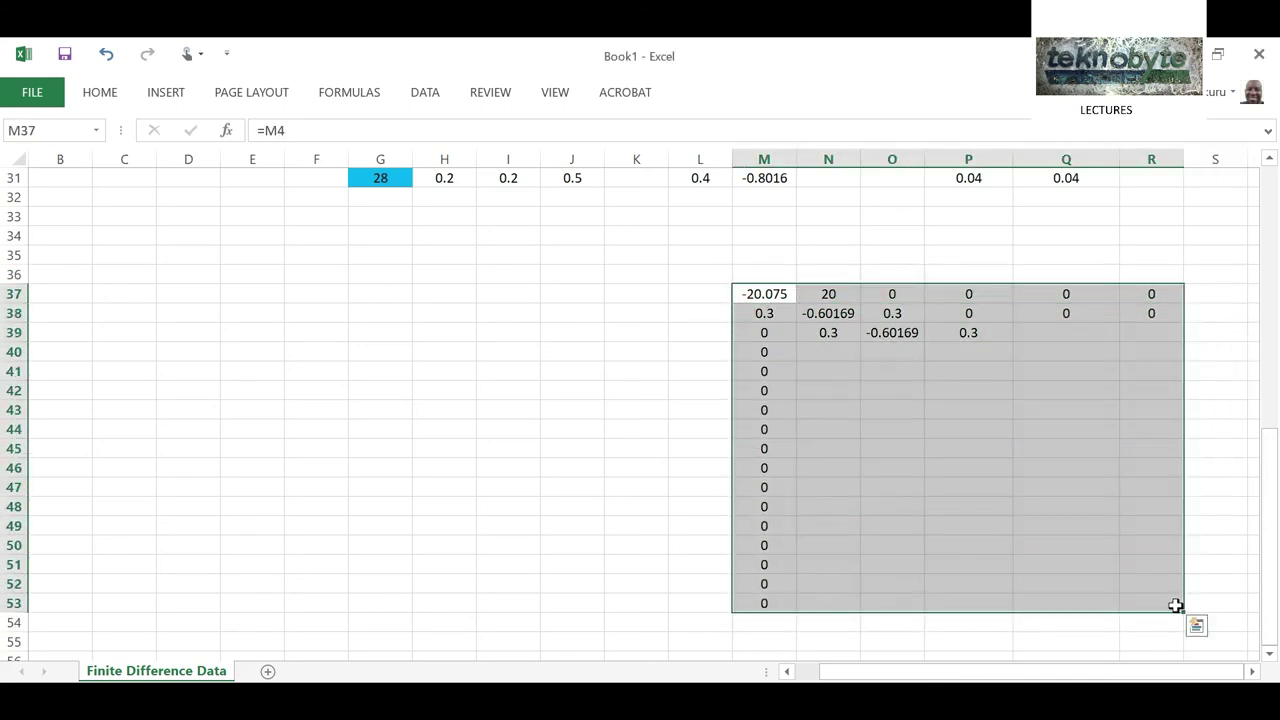
{"action": "key", "text": "Delete"}
Add a column headed b in O3, enter 0 in O4 and fill it down to O30.
{"action": "scroll", "coordinate": [1037, 517], "scroll_direction": "up", "scroll_amount": 10}
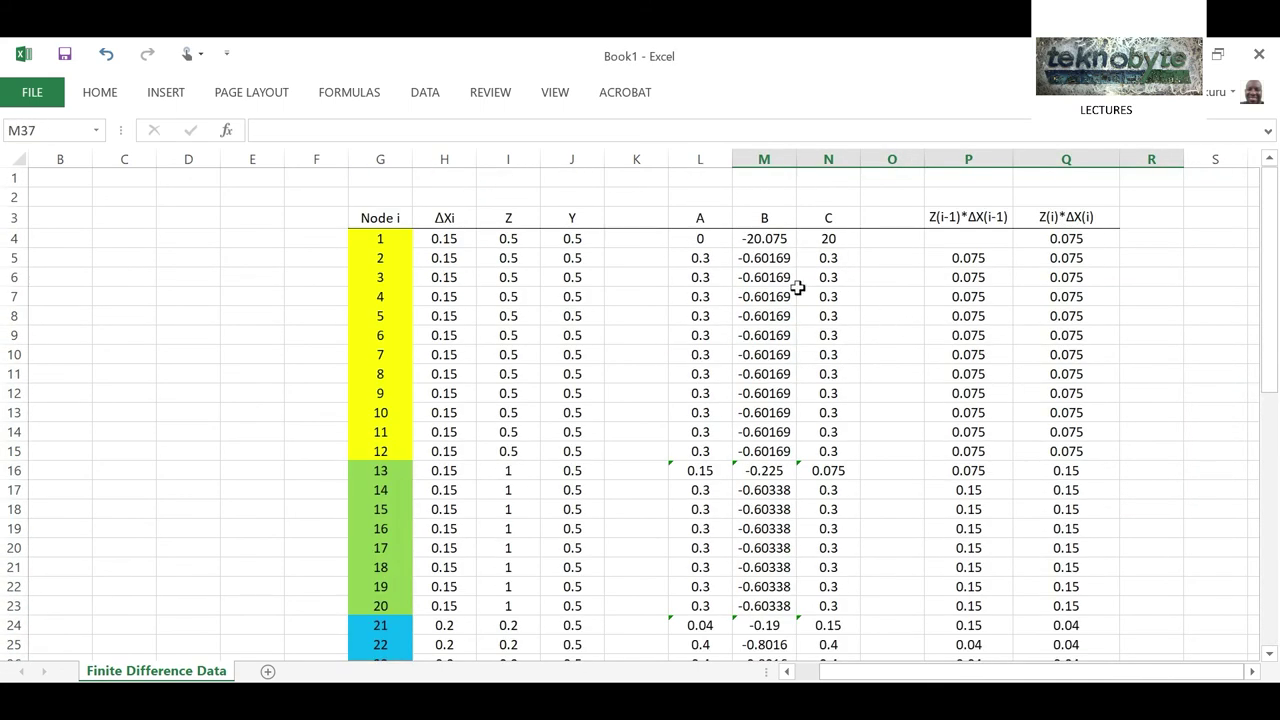
{"action": "scroll", "coordinate": [800, 283], "scroll_direction": "down", "scroll_amount": 3}
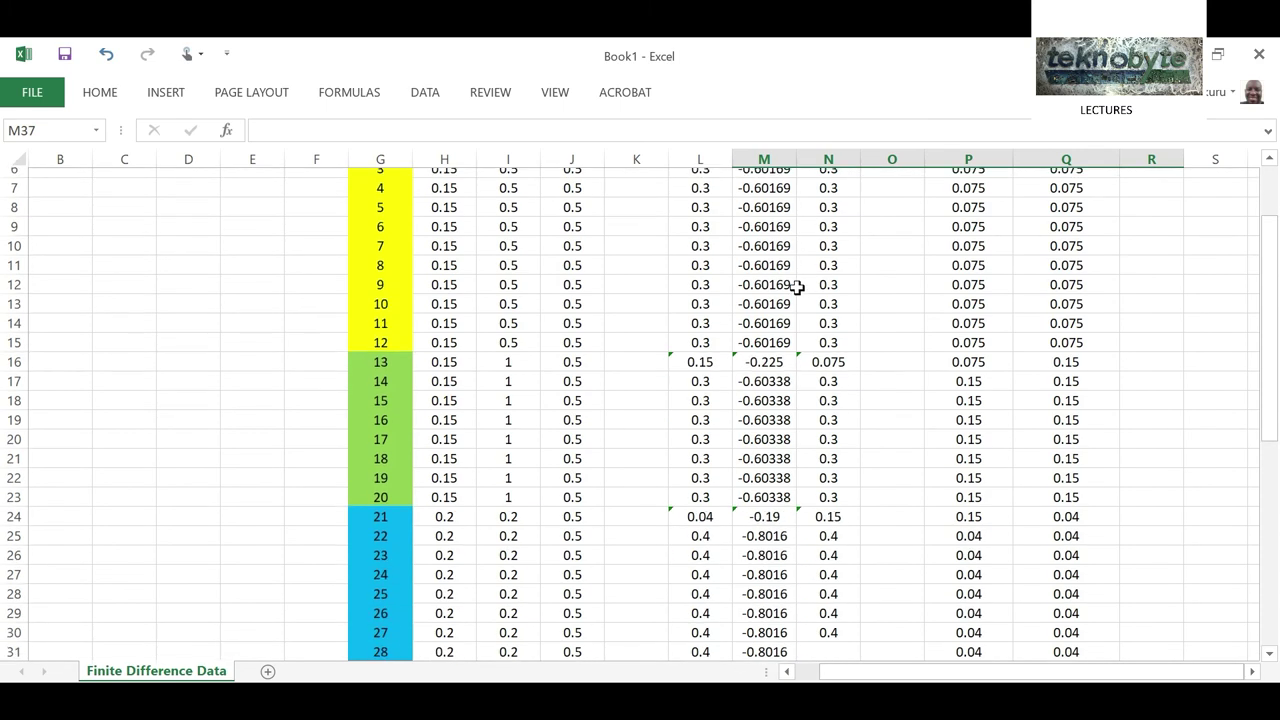
{"action": "scroll", "coordinate": [802, 286], "scroll_direction": "up", "scroll_amount": 3}
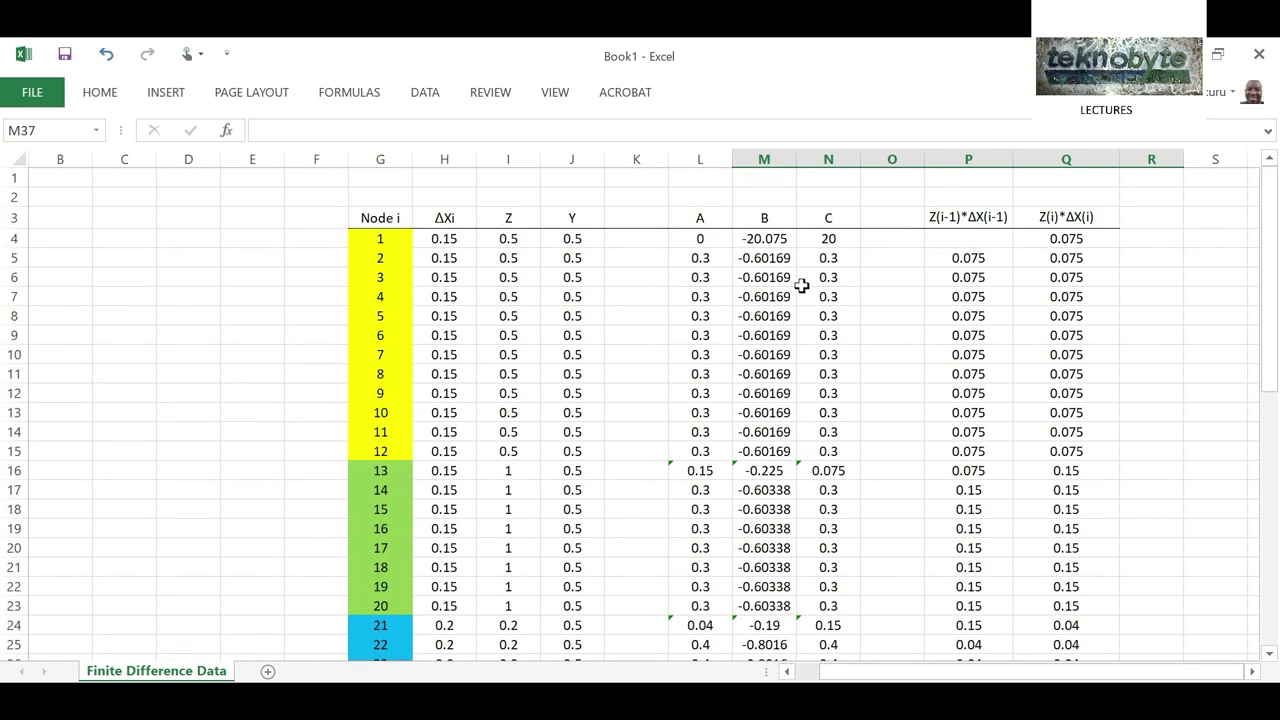
{"action": "left_click", "coordinate": [868, 216]}
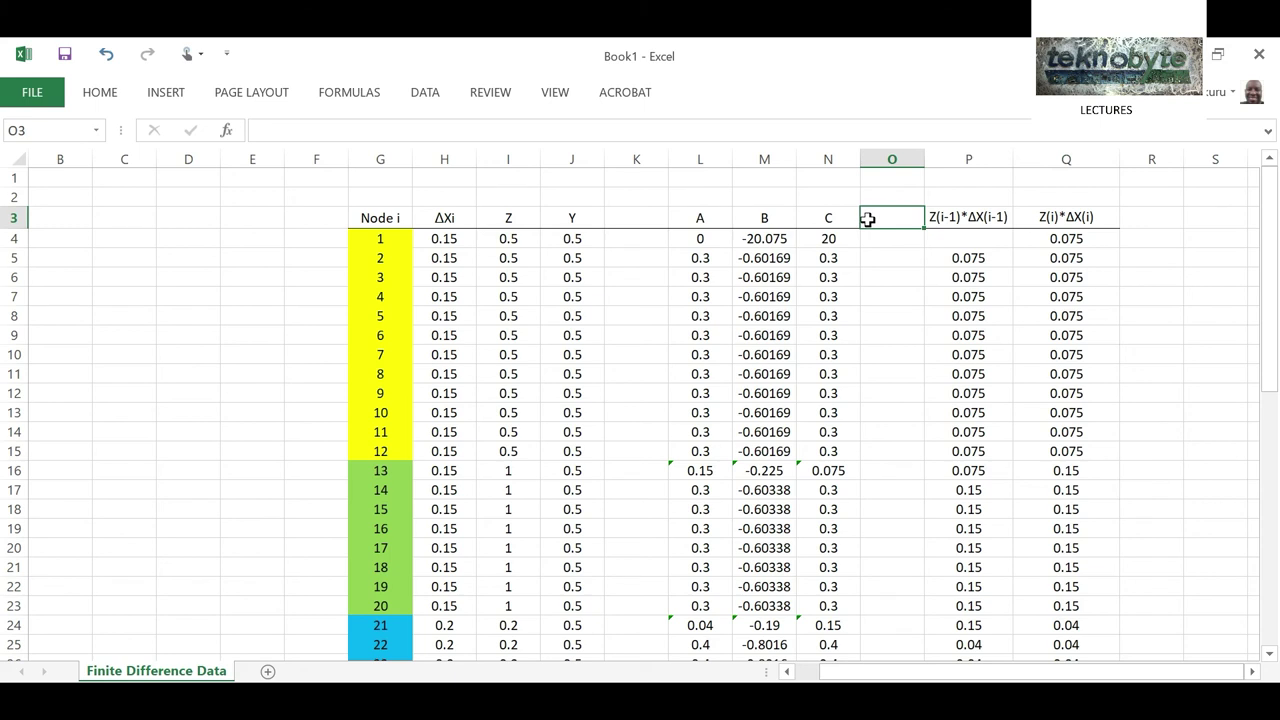
{"action": "type", "text": "b"}
{"action": "left_click", "coordinate": [885, 239]}
{"action": "type", "text": "0"}
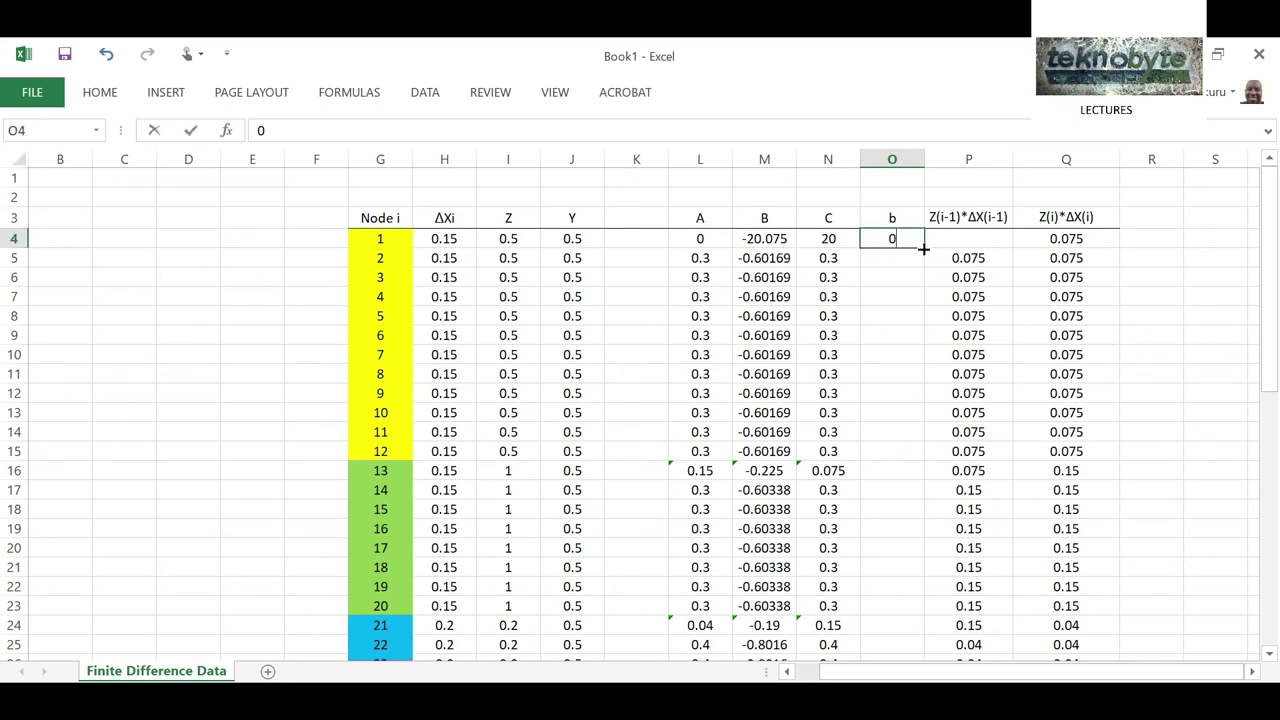
{"action": "left_click_drag", "start_coordinate": [925, 248], "coordinate": [914, 629]}
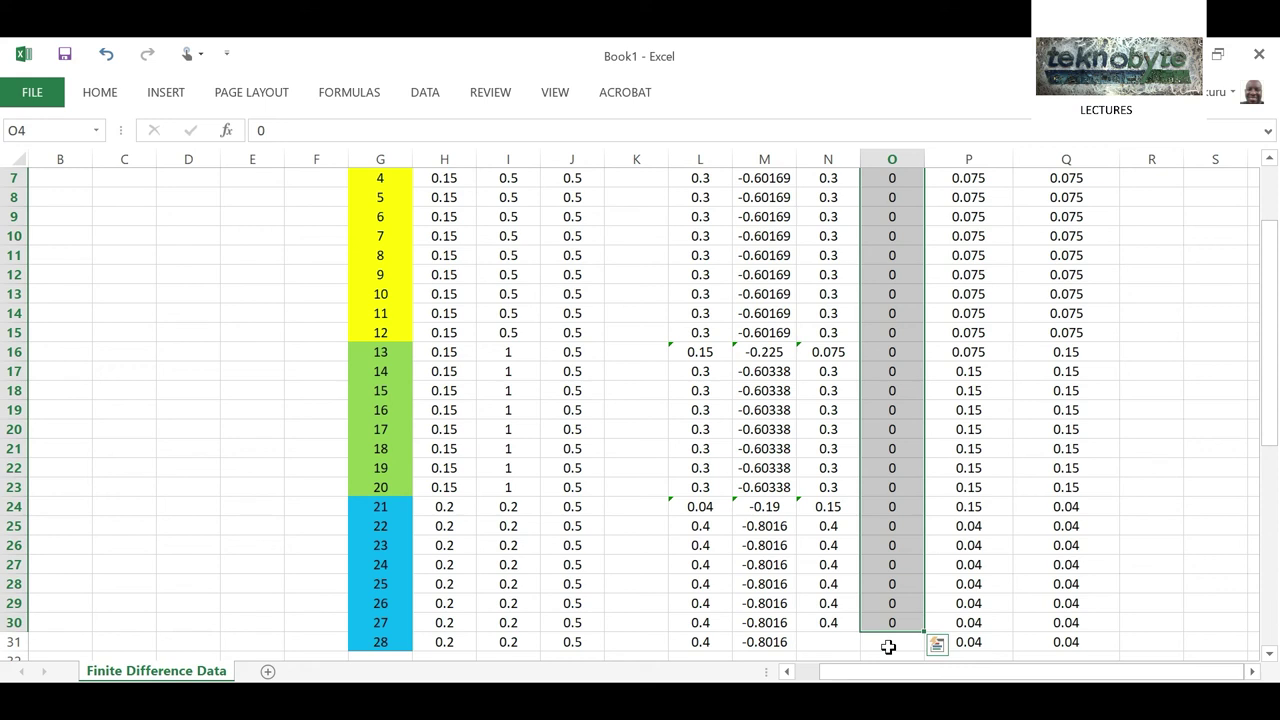
Enter node 28's right-hand-side value in O31 as =-0.4*100.
{"action": "left_click", "coordinate": [888, 645]}
{"action": "type", "text": "="}
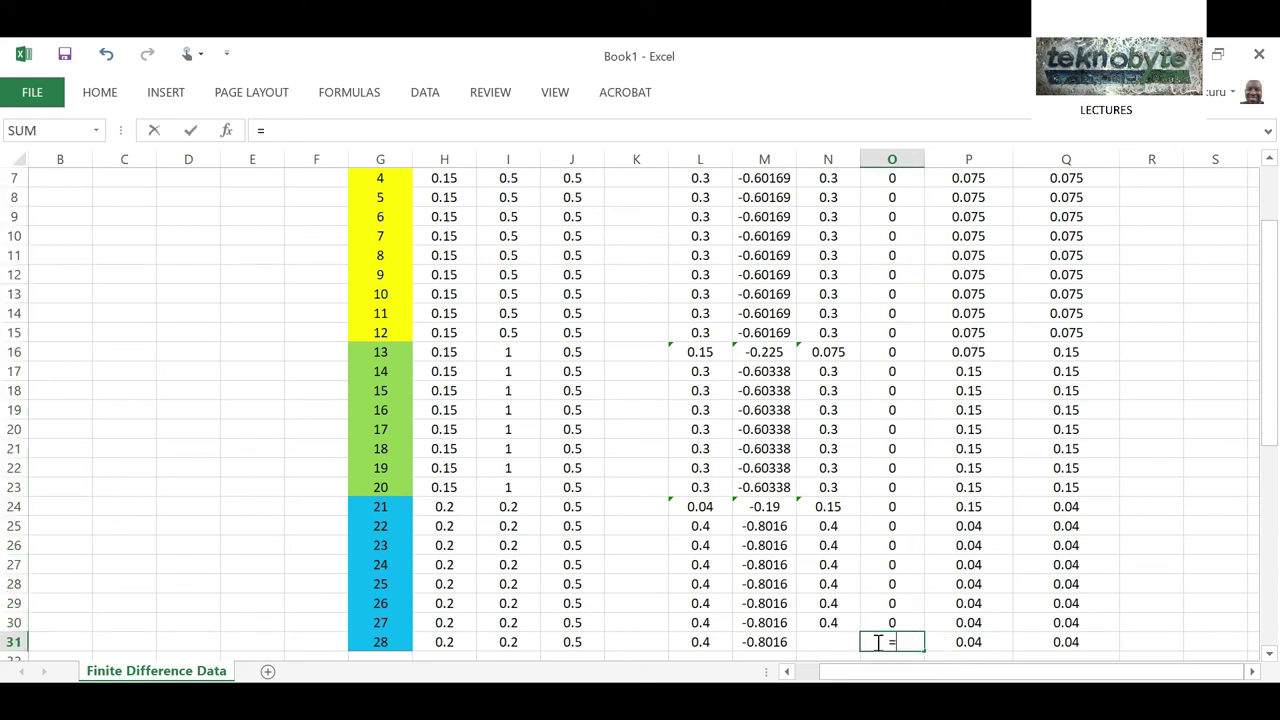
{"action": "type", "text": "-0.4*100"}
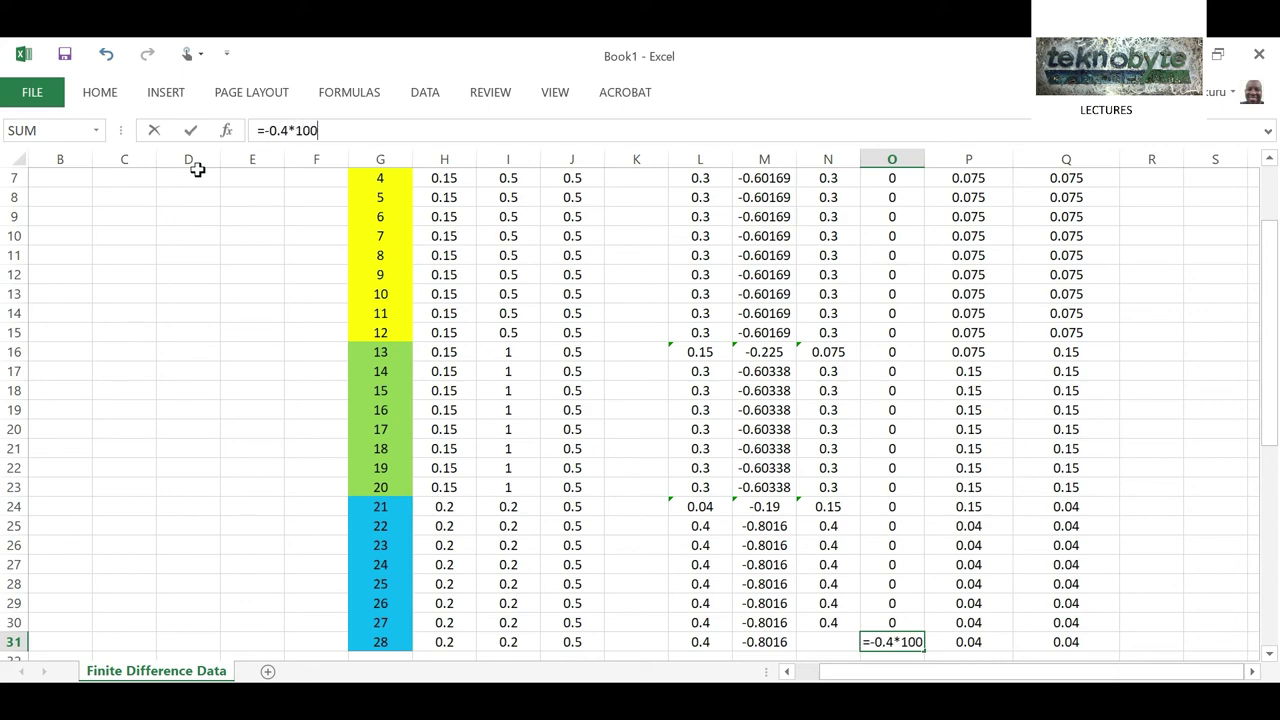
{"action": "key", "text": "Return"}
Examine the A, B, C and b columns of the table from node 1 through node 28.
{"action": "scroll", "coordinate": [885, 237], "scroll_direction": "up", "scroll_amount": 3}
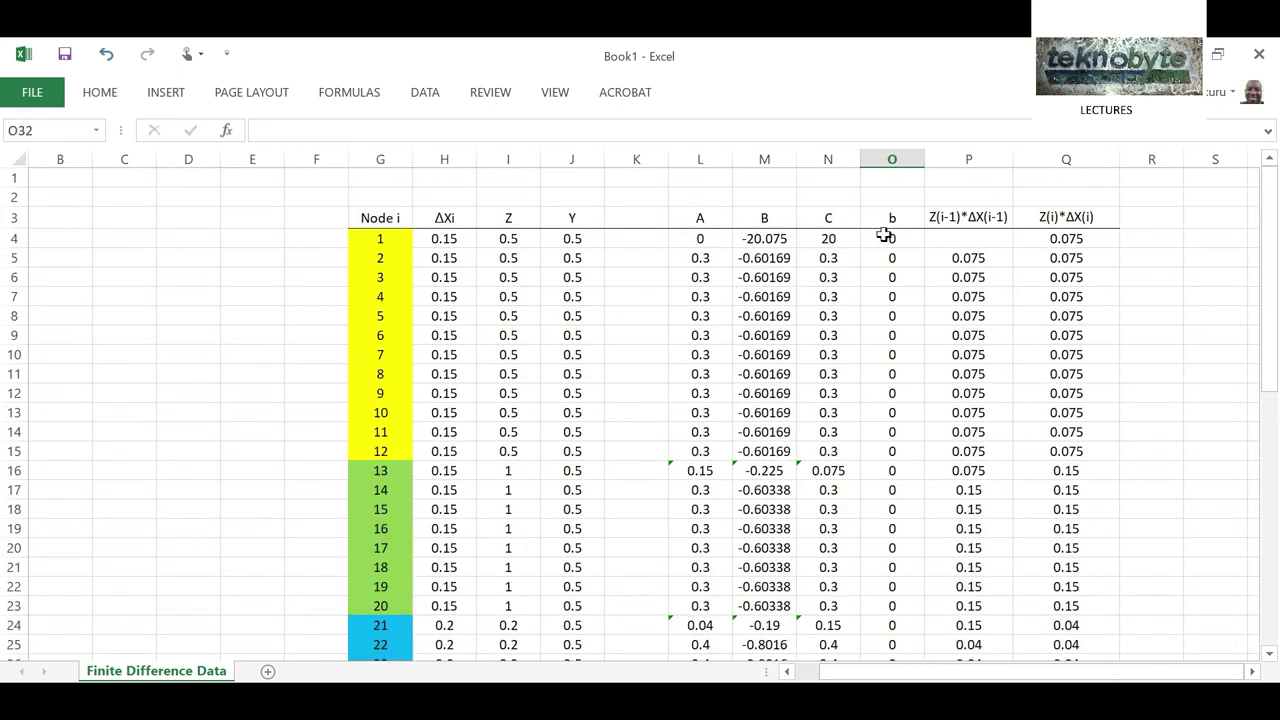
{"action": "scroll", "coordinate": [884, 238], "scroll_direction": "down", "scroll_amount": 7}
{"action": "scroll", "coordinate": [880, 400], "scroll_direction": "up", "scroll_amount": 7}
{"action": "scroll", "coordinate": [885, 237], "scroll_direction": "down", "scroll_amount": 6}
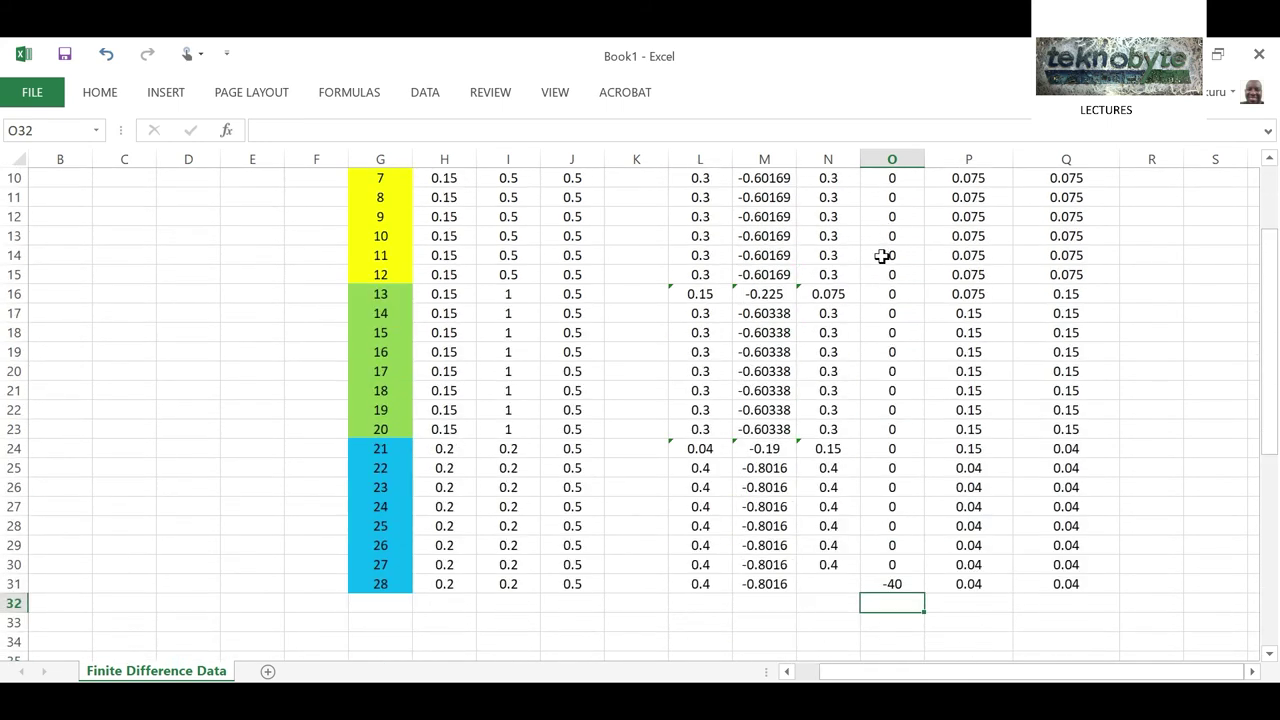
{"action": "scroll", "coordinate": [820, 411], "scroll_direction": "up", "scroll_amount": 5}
{"action": "left_click", "coordinate": [762, 250]}
{"action": "scroll", "coordinate": [762, 250], "scroll_direction": "down", "scroll_amount": 3}
{"action": "scroll", "coordinate": [763, 257], "scroll_direction": "up", "scroll_amount": 4}
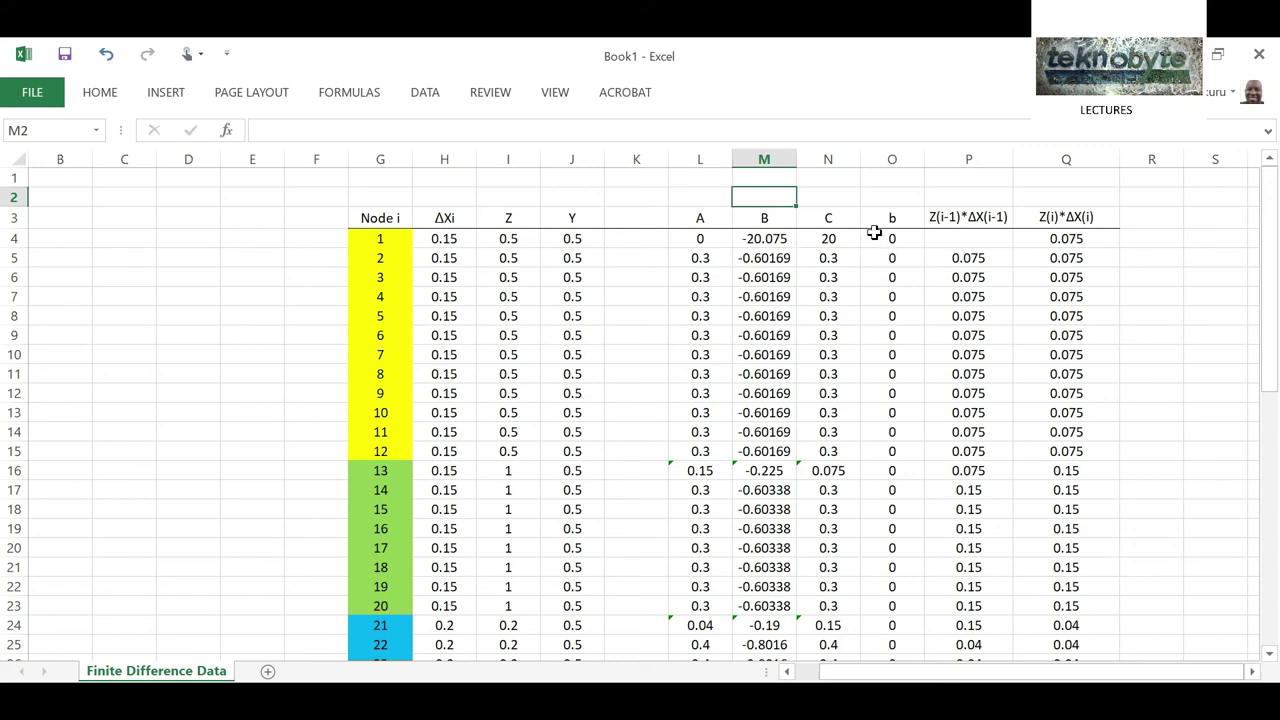
{"action": "scroll", "coordinate": [864, 245], "scroll_direction": "down", "scroll_amount": 4}
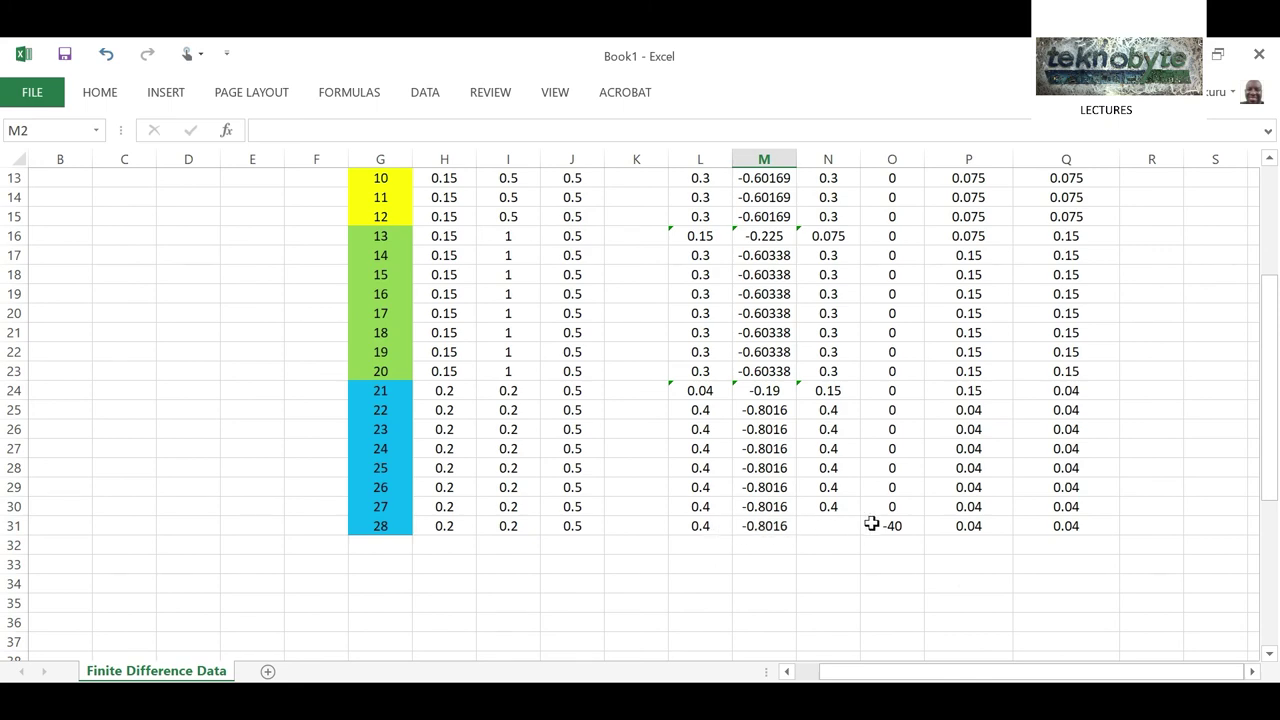
Copy the A, B, C and b columns with their headers from L3:O31 to the block starting at L37.
{"action": "scroll", "coordinate": [872, 523], "scroll_direction": "up", "scroll_amount": 3}
{"action": "scroll", "coordinate": [1128, 668], "scroll_direction": "down", "scroll_amount": 8}
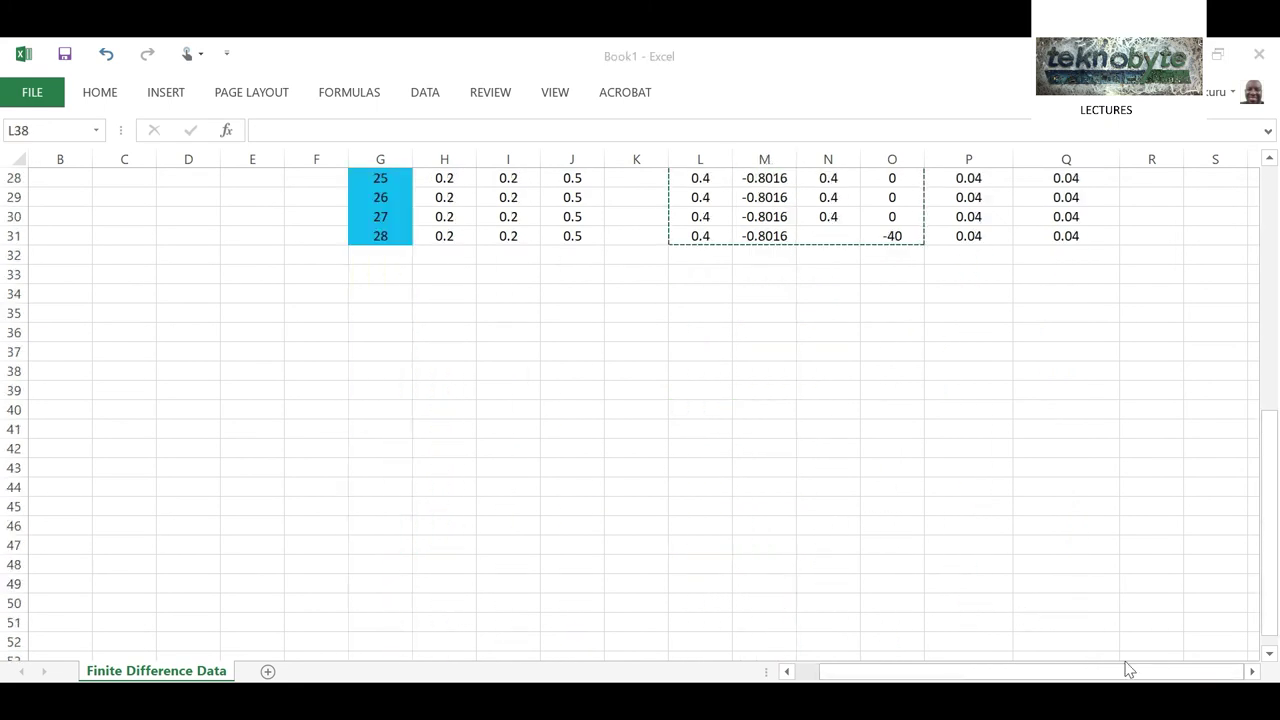
{"action": "left_click", "coordinate": [689, 372]}
{"action": "left_click", "coordinate": [688, 353]}
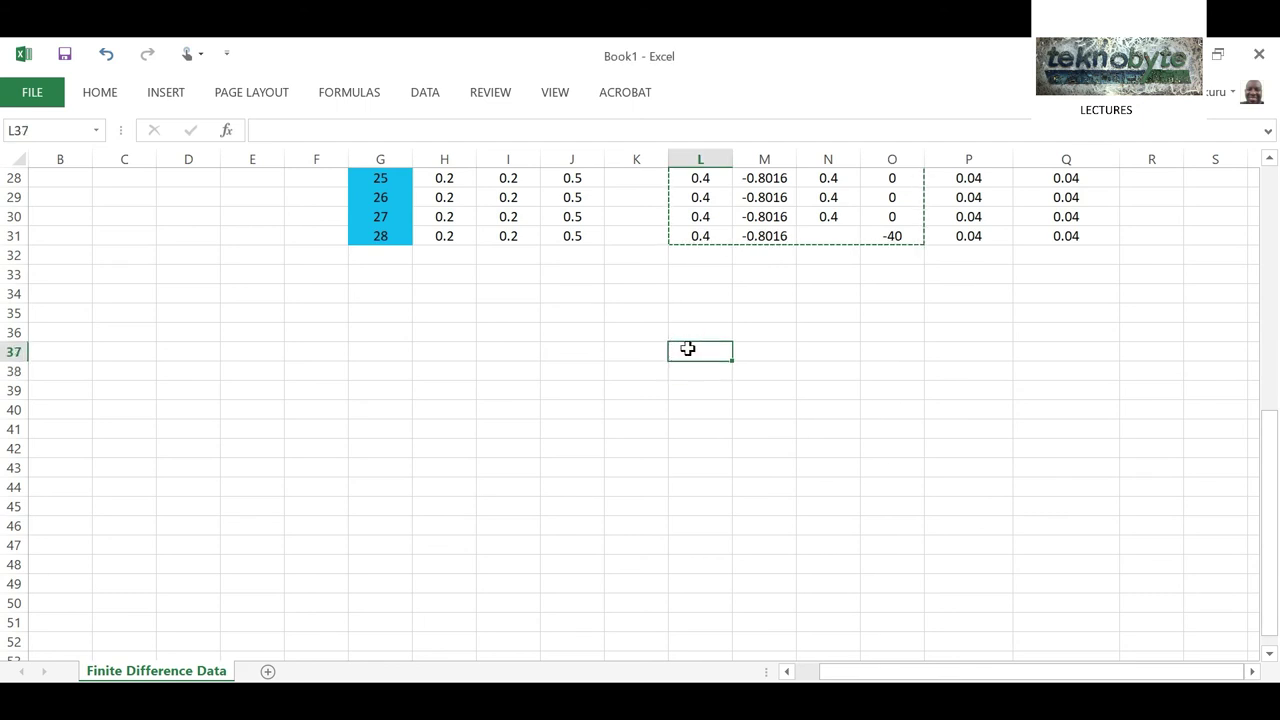
{"action": "key", "text": "ctrl+v"}
{"action": "scroll", "coordinate": [871, 331], "scroll_direction": "down", "scroll_amount": 2}
{"action": "scroll", "coordinate": [896, 555], "scroll_direction": "down", "scroll_amount": 3}
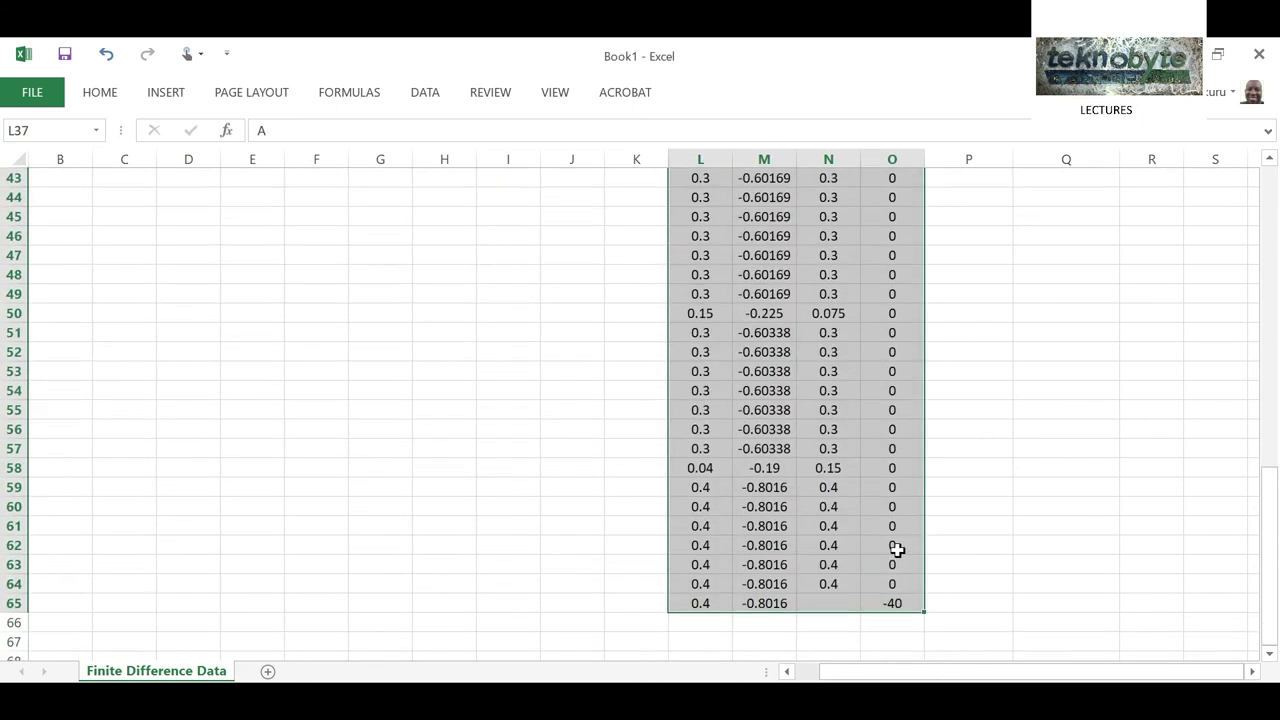
{"action": "scroll", "coordinate": [849, 511], "scroll_direction": "up", "scroll_amount": 4}
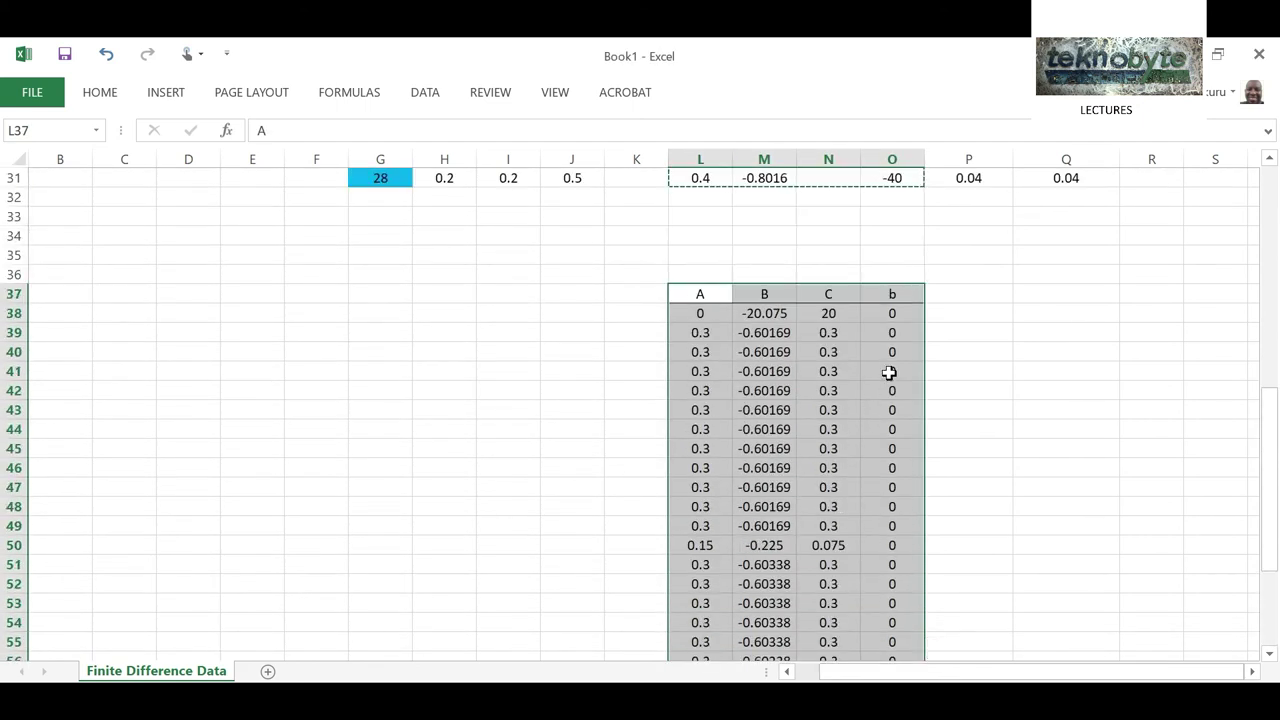
{"action": "scroll", "coordinate": [860, 425], "scroll_direction": "down", "scroll_amount": 3}
{"action": "scroll", "coordinate": [861, 445], "scroll_direction": "up", "scroll_amount": 1}
{"action": "scroll", "coordinate": [861, 445], "scroll_direction": "up", "scroll_amount": 2}
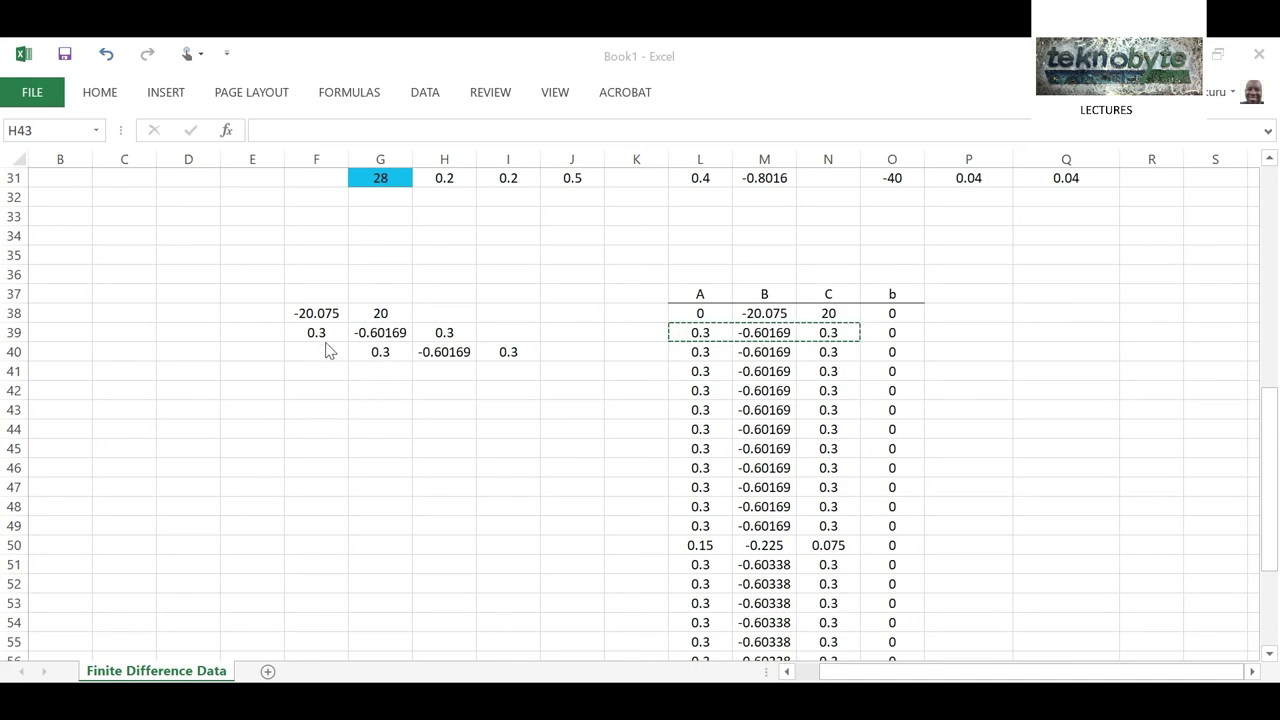
Copy the matrix's first-row coefficients -20.075 and 20 from F38:G38 to R38:S38.
{"action": "left_click", "coordinate": [382, 397]}
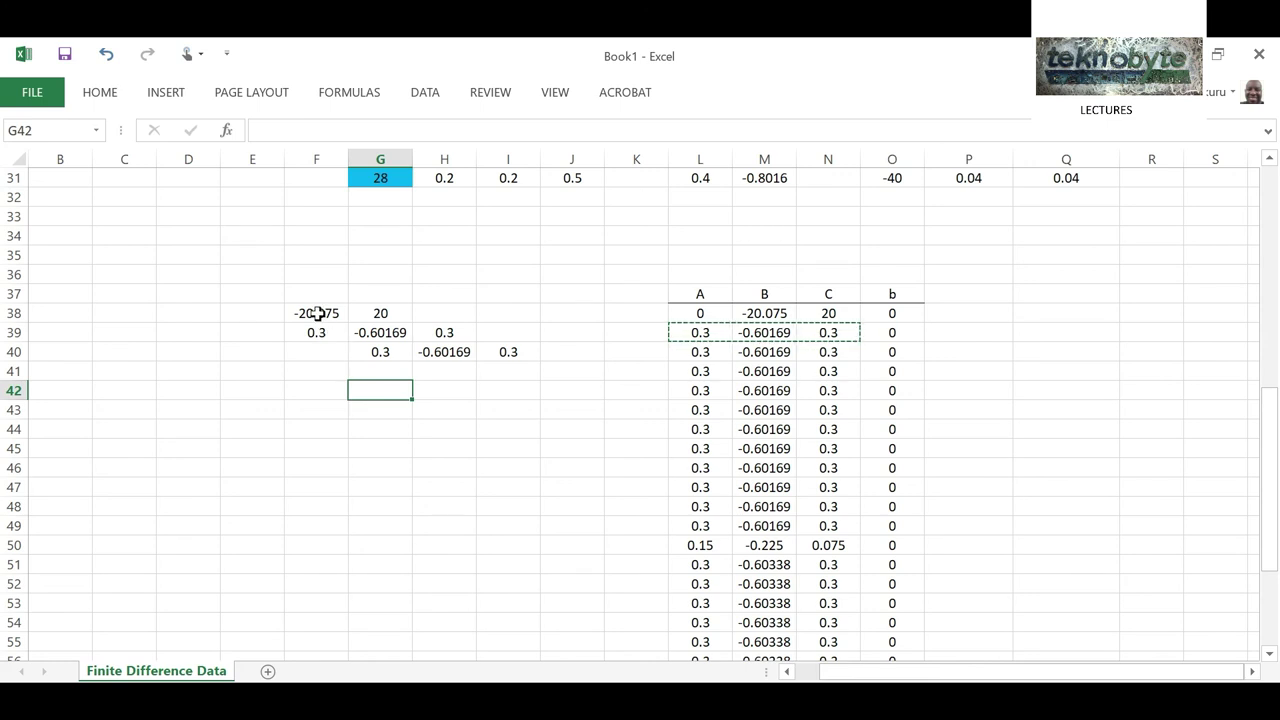
{"action": "left_click", "coordinate": [1040, 334]}
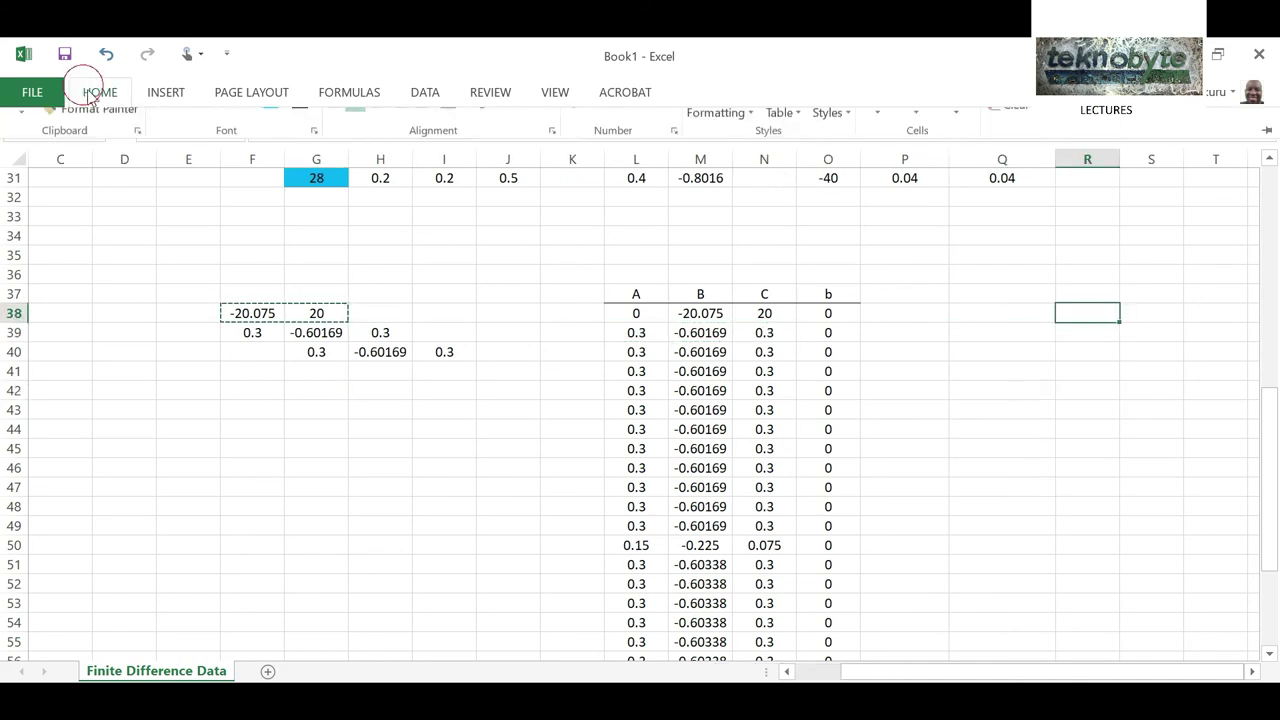
{"action": "left_click", "coordinate": [95, 92]}
{"action": "left_click", "coordinate": [21, 132]}
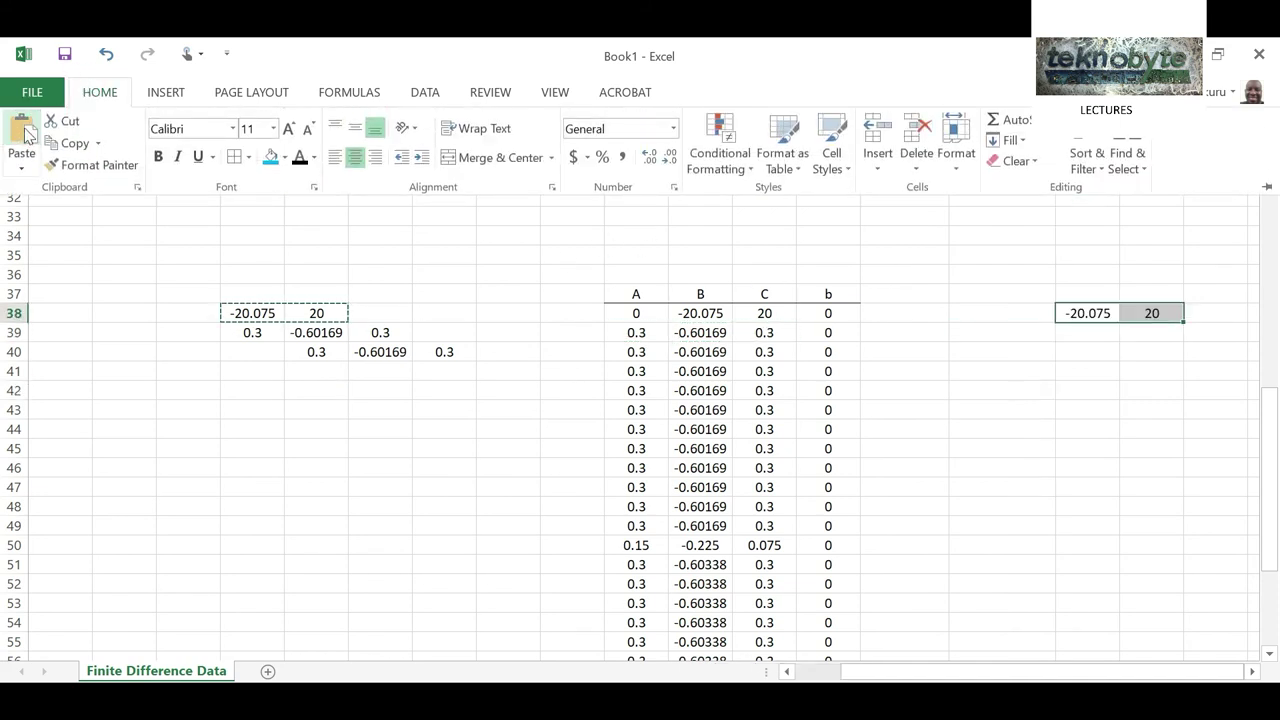
{"action": "left_click", "coordinate": [1096, 341]}
{"action": "left_click", "coordinate": [189, 411]}
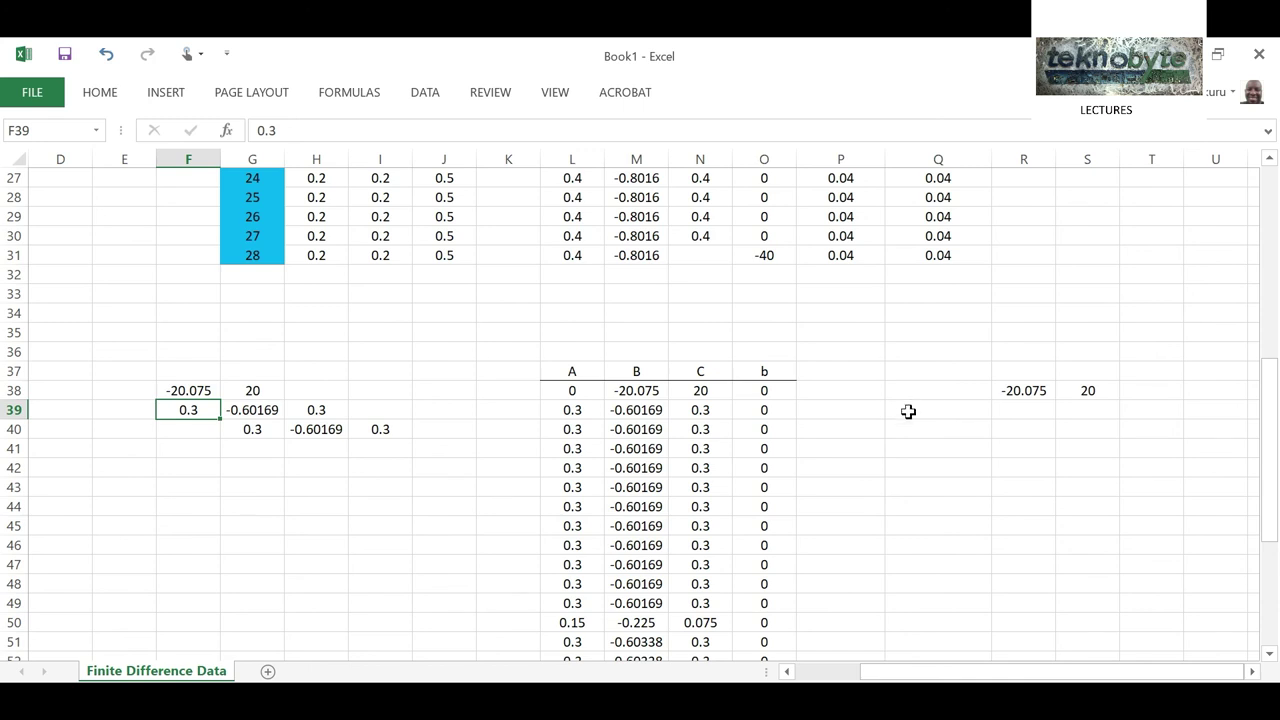
Enter the elimination formula =R38/L39*L39-R38 in Q39.
{"action": "left_click", "coordinate": [908, 413]}
{"action": "type", "text": "="}
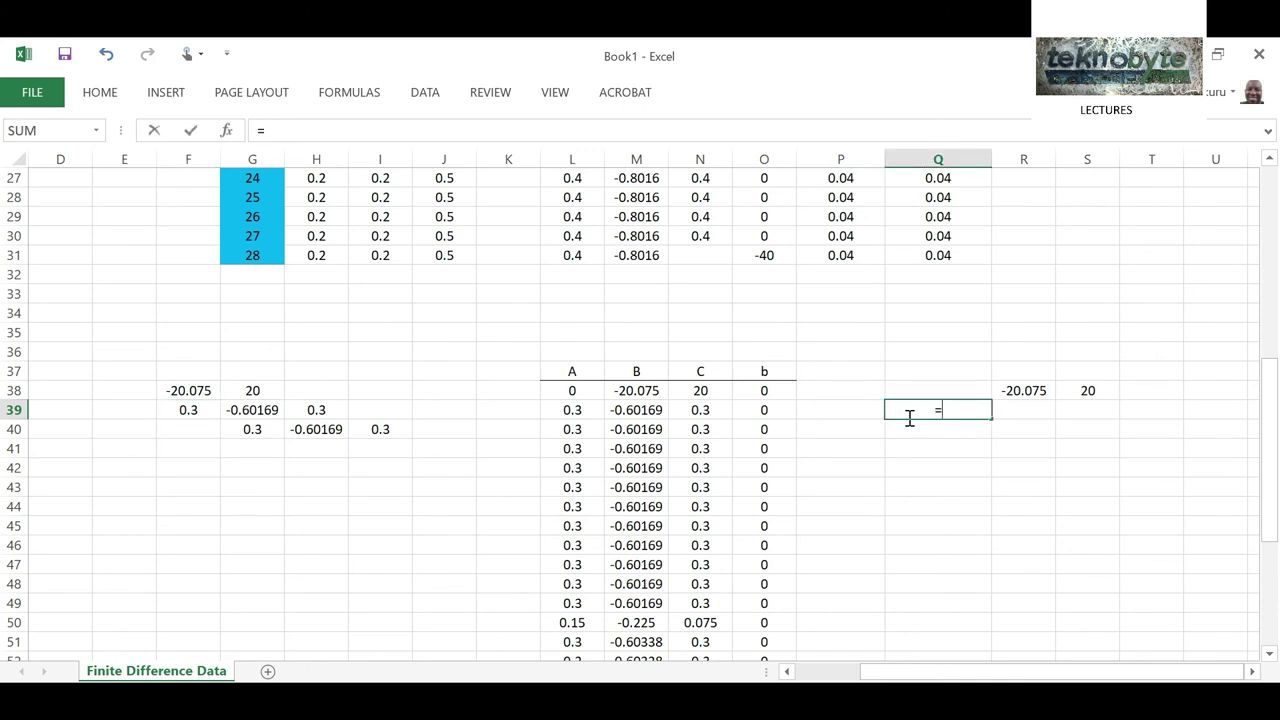
{"action": "left_click", "coordinate": [1016, 390]}
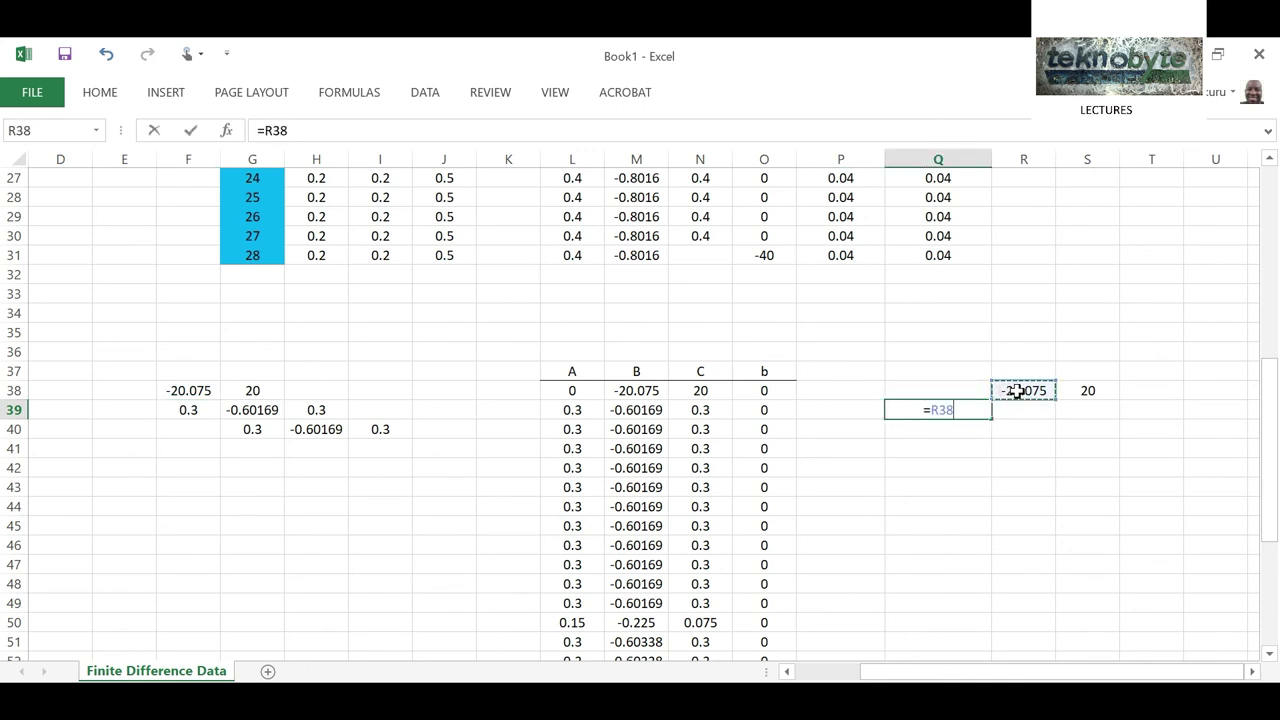
{"action": "type", "text": "/"}
{"action": "left_click", "coordinate": [575, 410]}
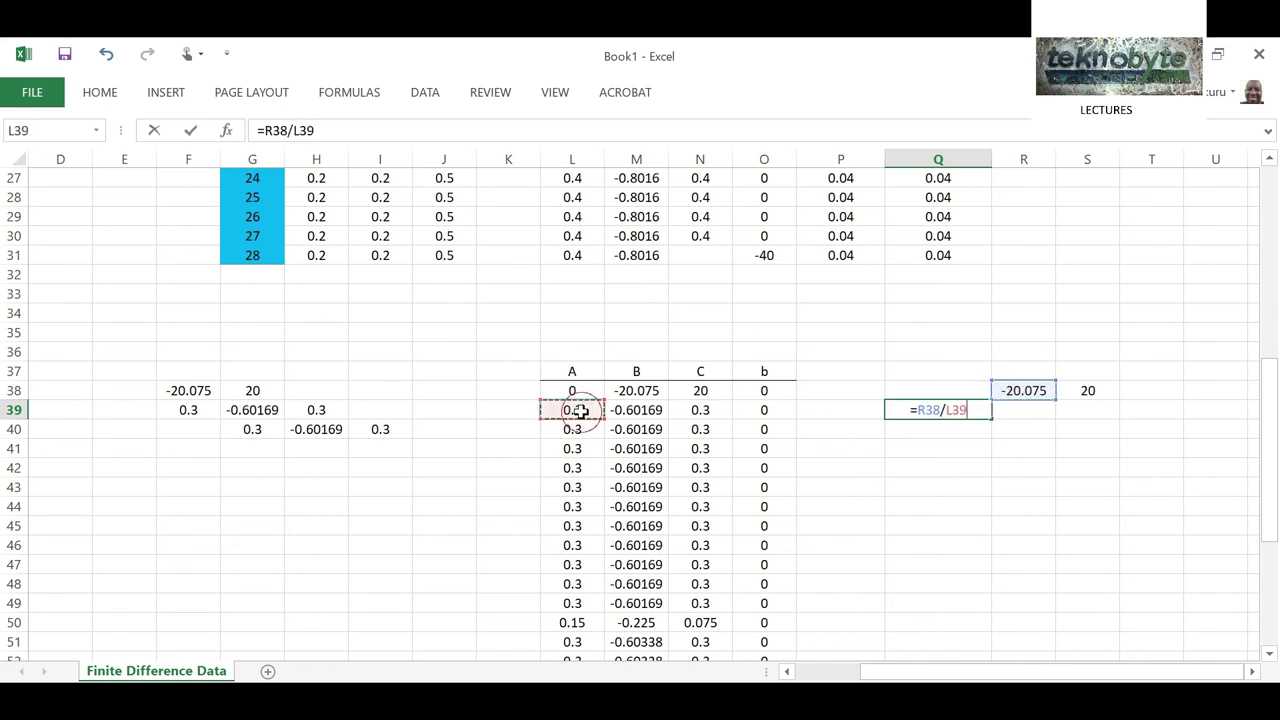
{"action": "type", "text": "-"}
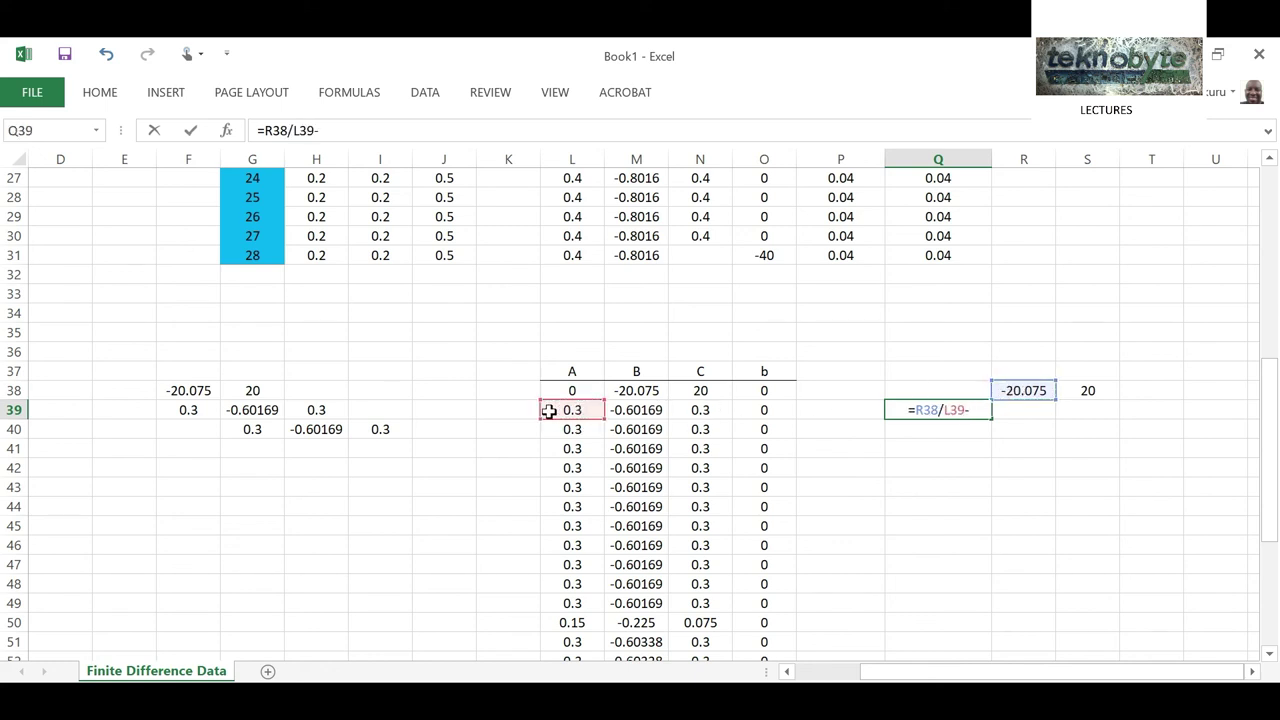
{"action": "key", "text": "BackSpace"}
{"action": "type", "text": "*"}
{"action": "left_click", "coordinate": [549, 412]}
{"action": "type", "text": "-"}
{"action": "left_click", "coordinate": [1008, 388]}
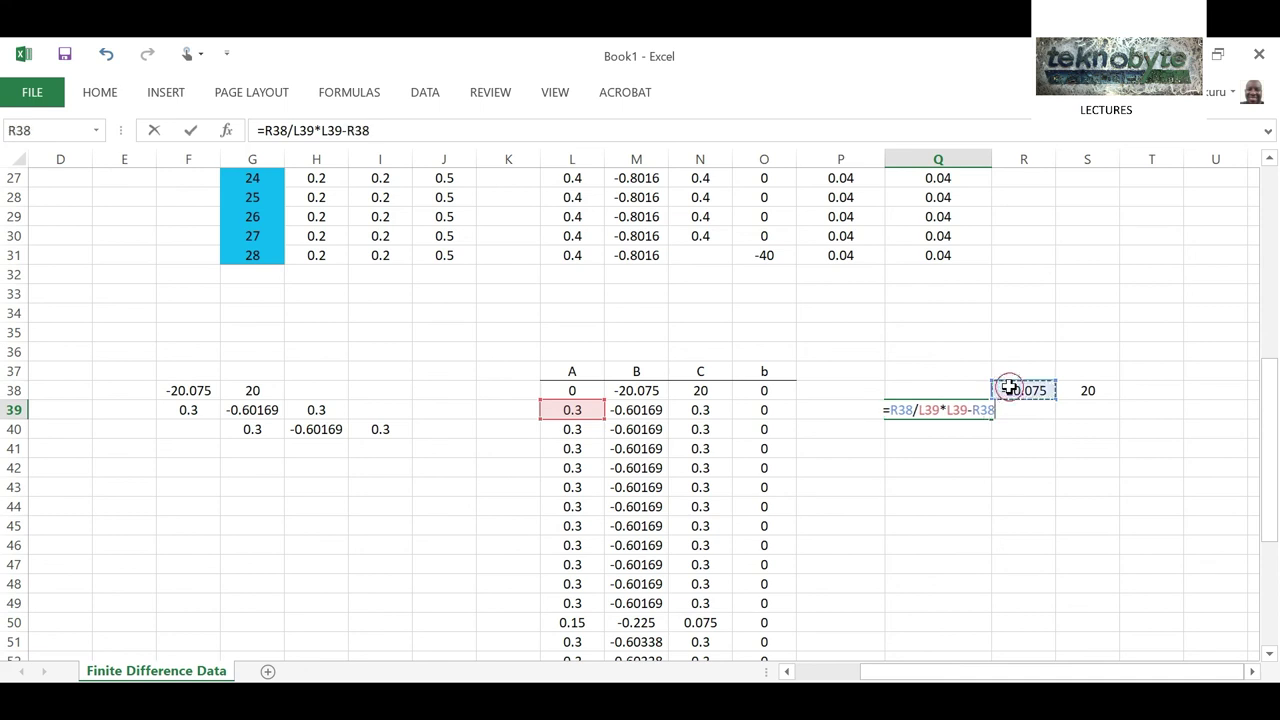
{"action": "key", "text": "Return"}
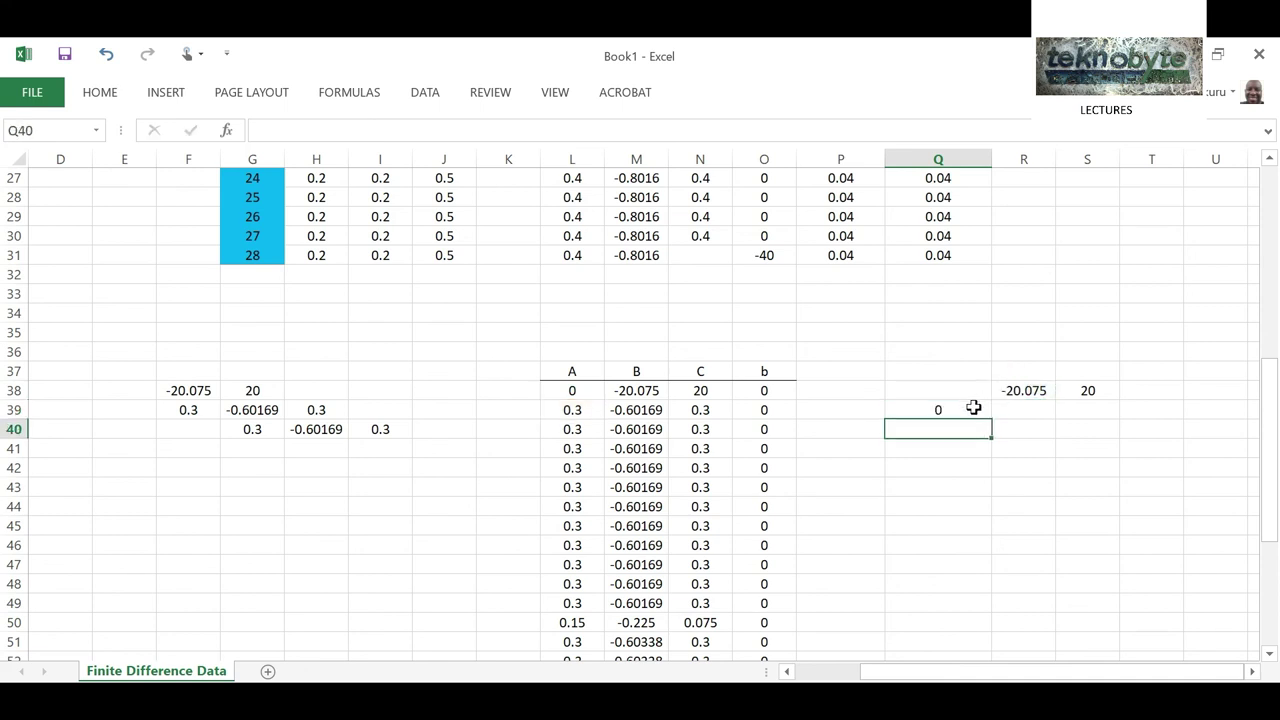
Enter the elimination formula =R38/L39*M39-S38 in R39.
{"action": "left_click", "coordinate": [1021, 408]}
{"action": "type", "text": "="}
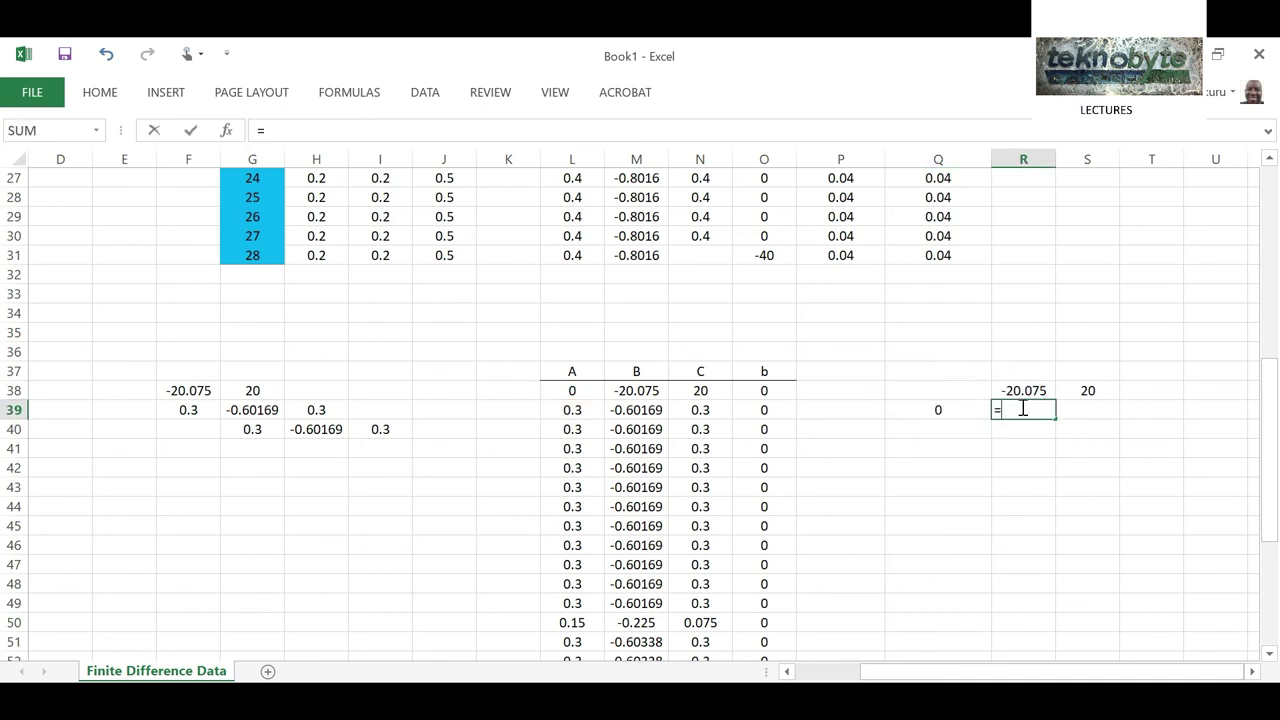
{"action": "left_click", "coordinate": [1022, 390]}
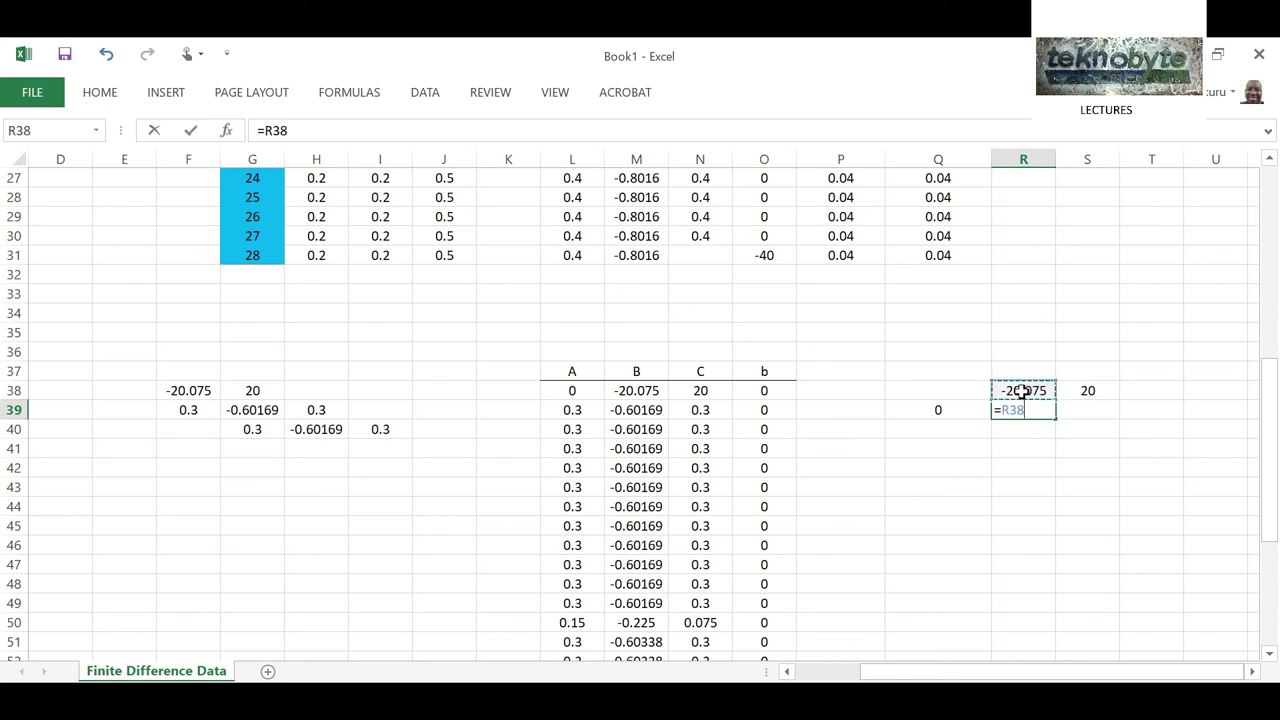
{"action": "type", "text": "/"}
{"action": "left_click", "coordinate": [580, 408]}
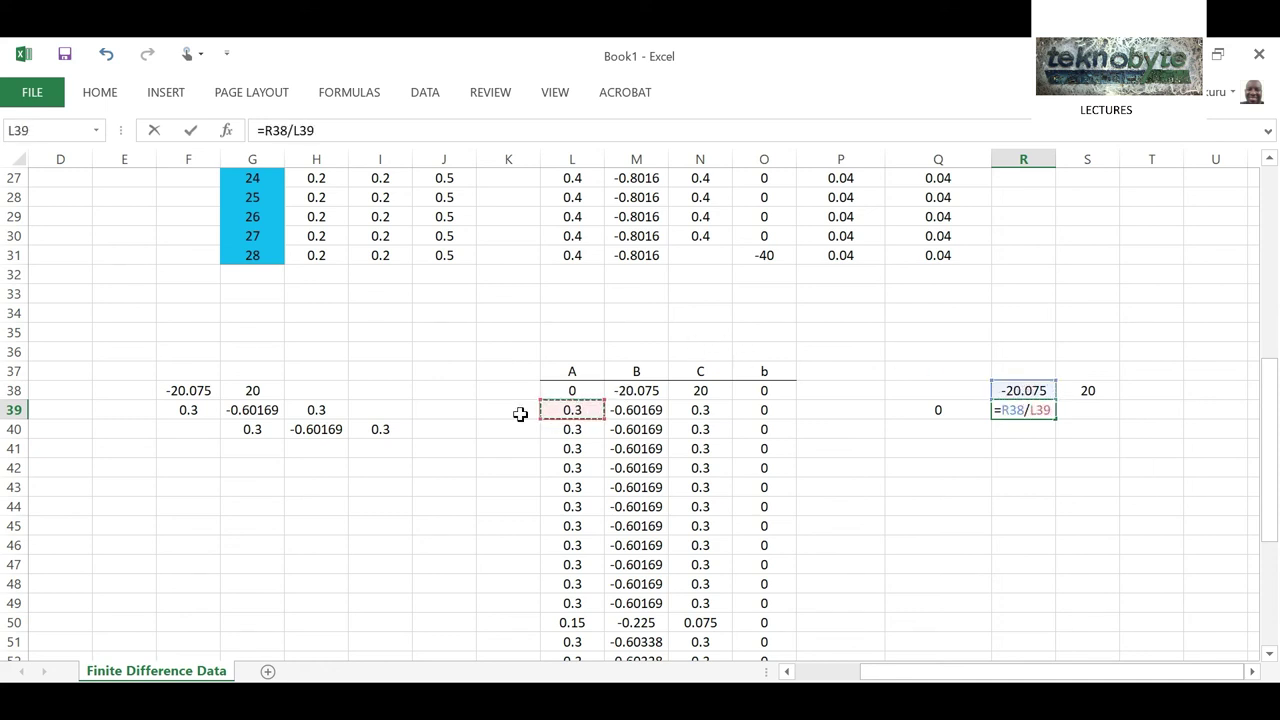
{"action": "type", "text": "*"}
{"action": "left_click", "coordinate": [650, 411]}
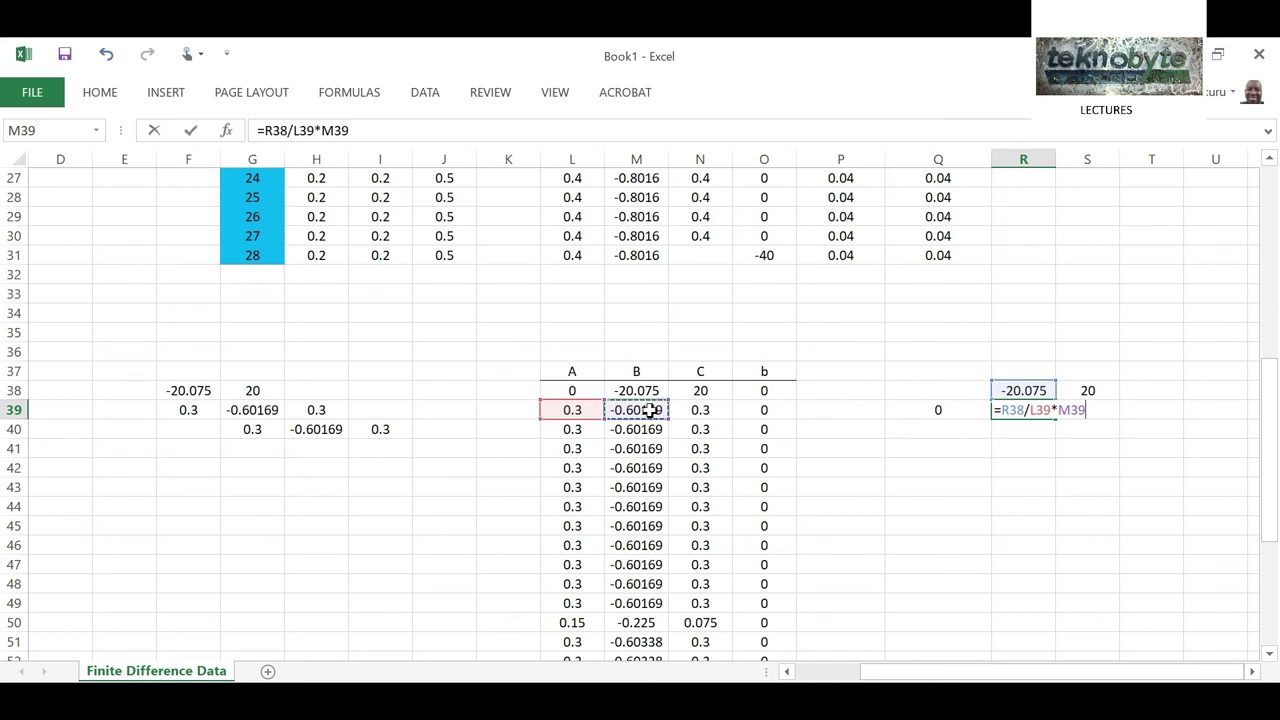
{"action": "type", "text": "-"}
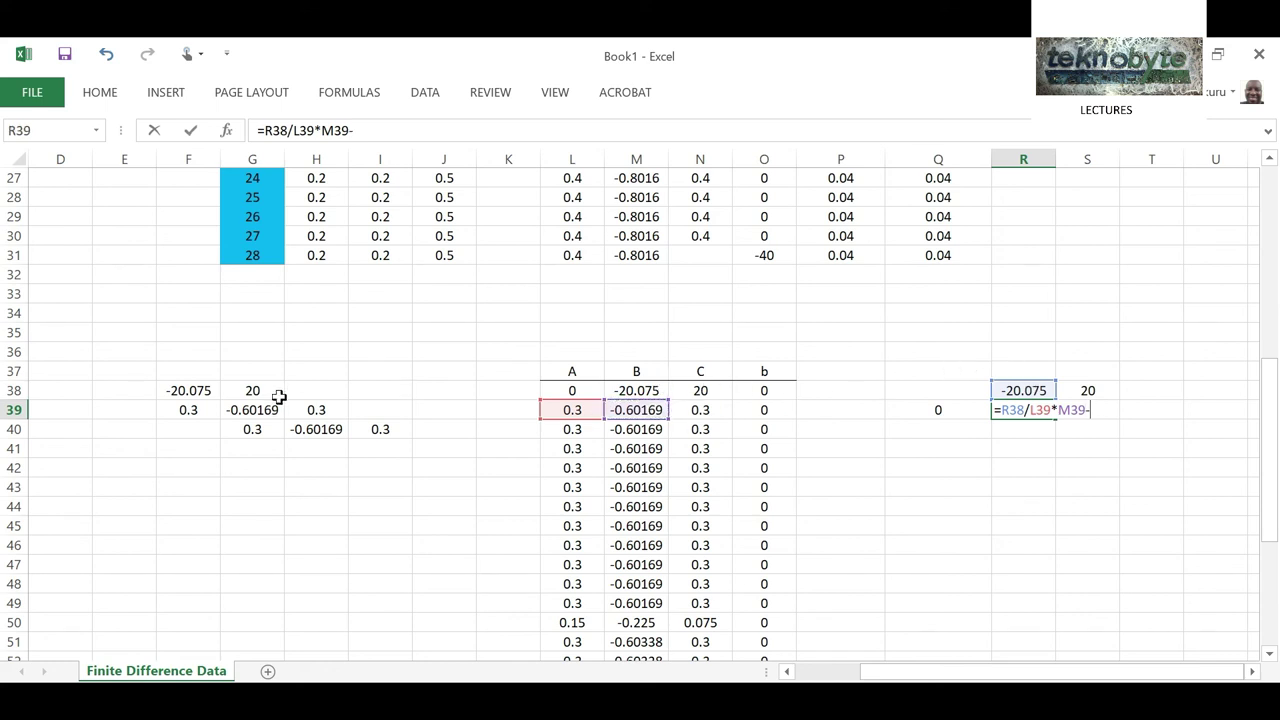
{"action": "left_click", "coordinate": [1085, 388]}
{"action": "key", "text": "Return"}
Enter the elimination formula =R38/L39*N39-T38 in S39 and fill Q39:S39 down through row 65.
{"action": "left_click", "coordinate": [1083, 410]}
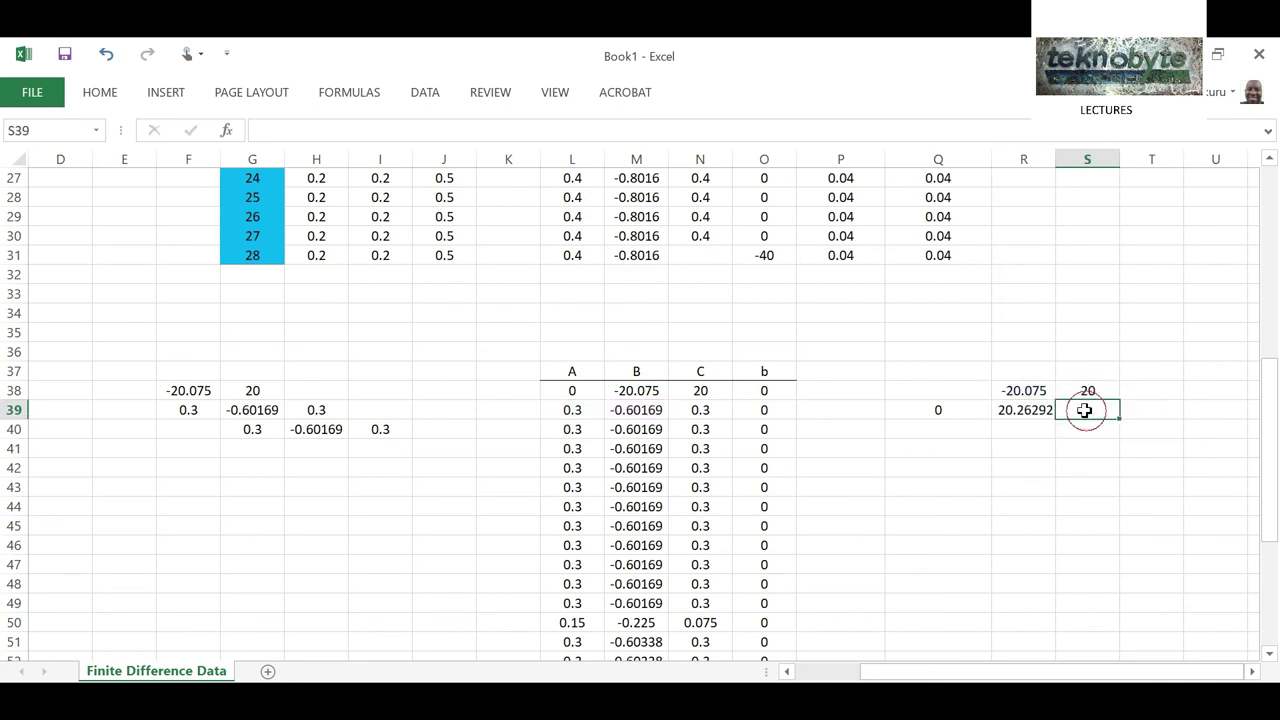
{"action": "type", "text": "="}
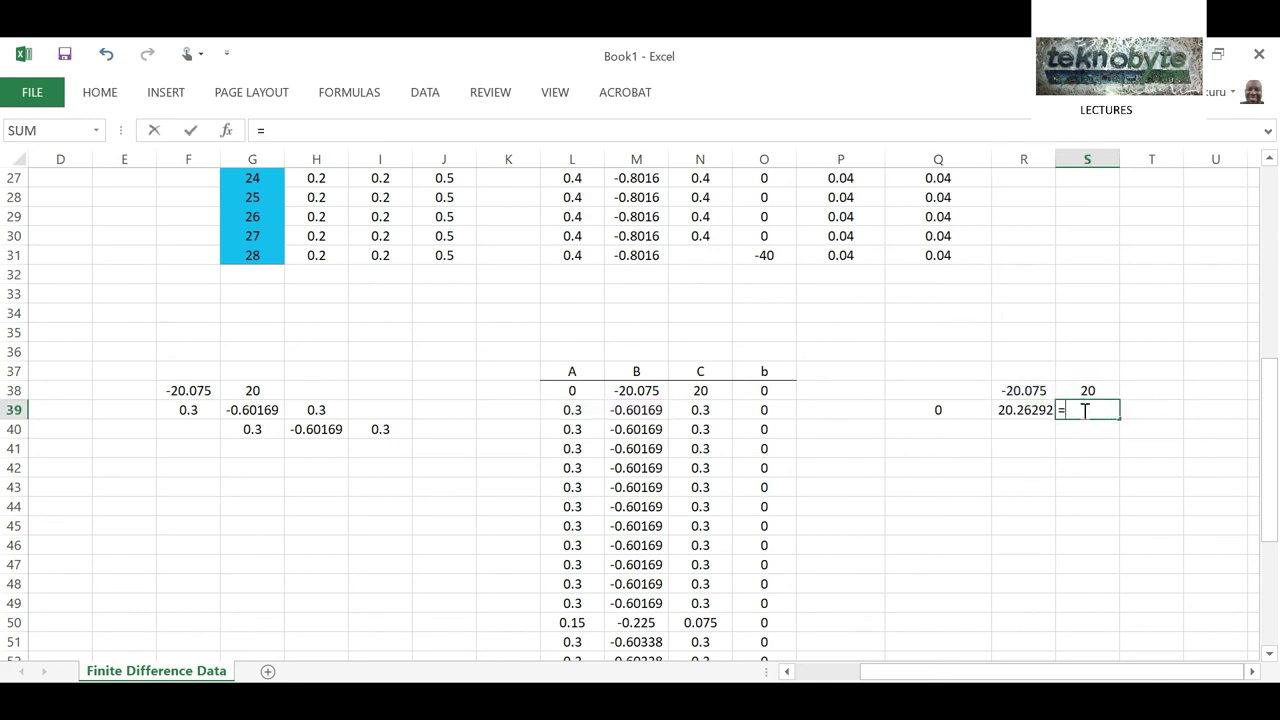
{"action": "left_click", "coordinate": [1006, 390]}
{"action": "type", "text": "/"}
{"action": "left_click", "coordinate": [572, 411]}
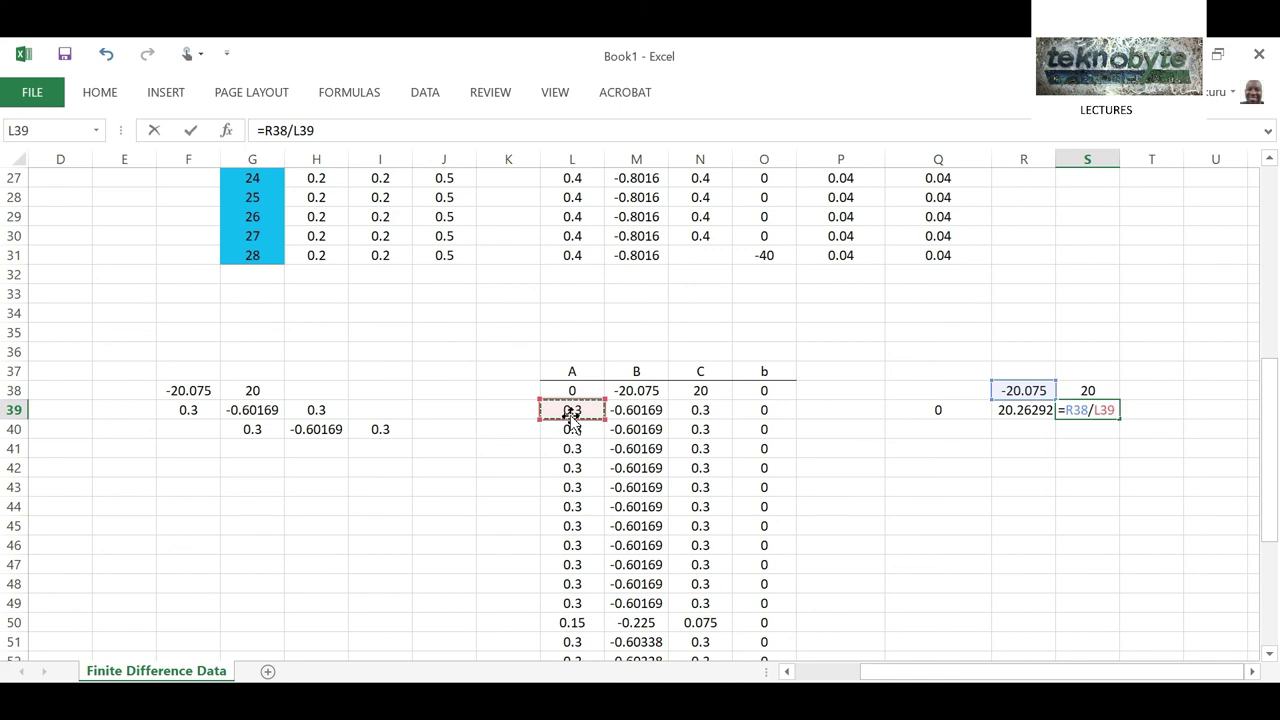
{"action": "type", "text": "*"}
{"action": "left_click", "coordinate": [713, 410]}
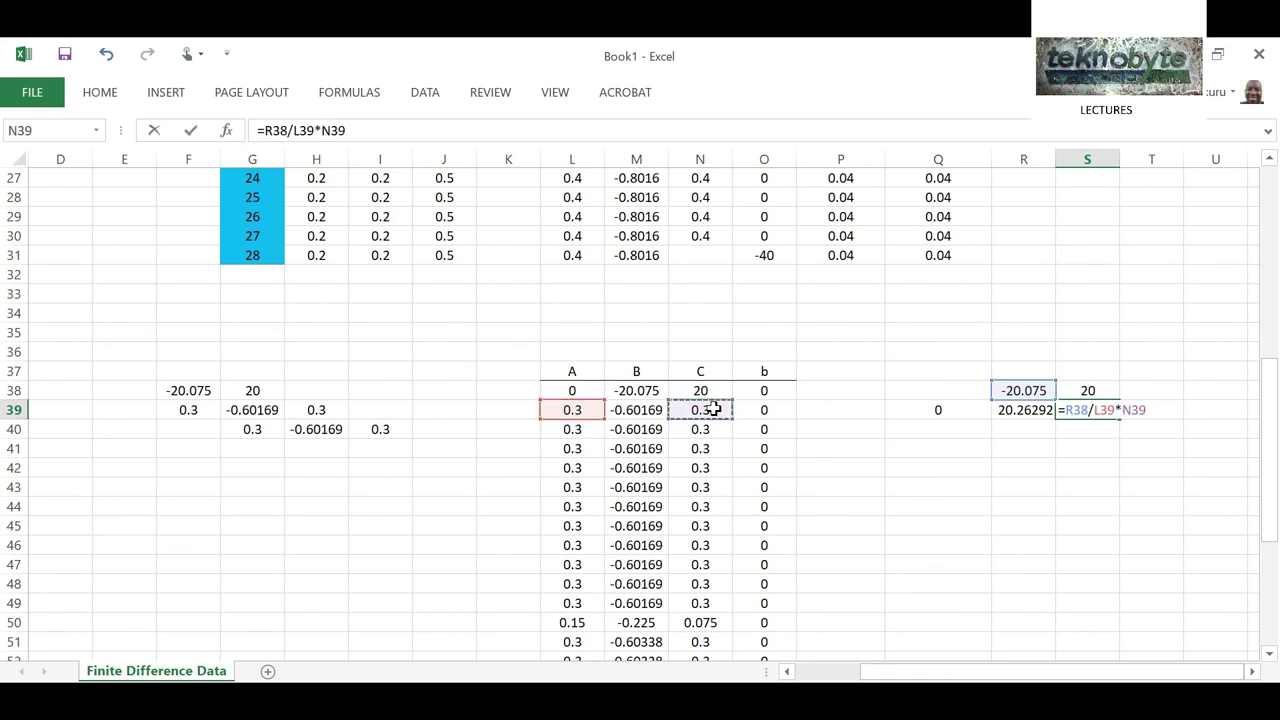
{"action": "type", "text": "-"}
{"action": "left_click", "coordinate": [1165, 387]}
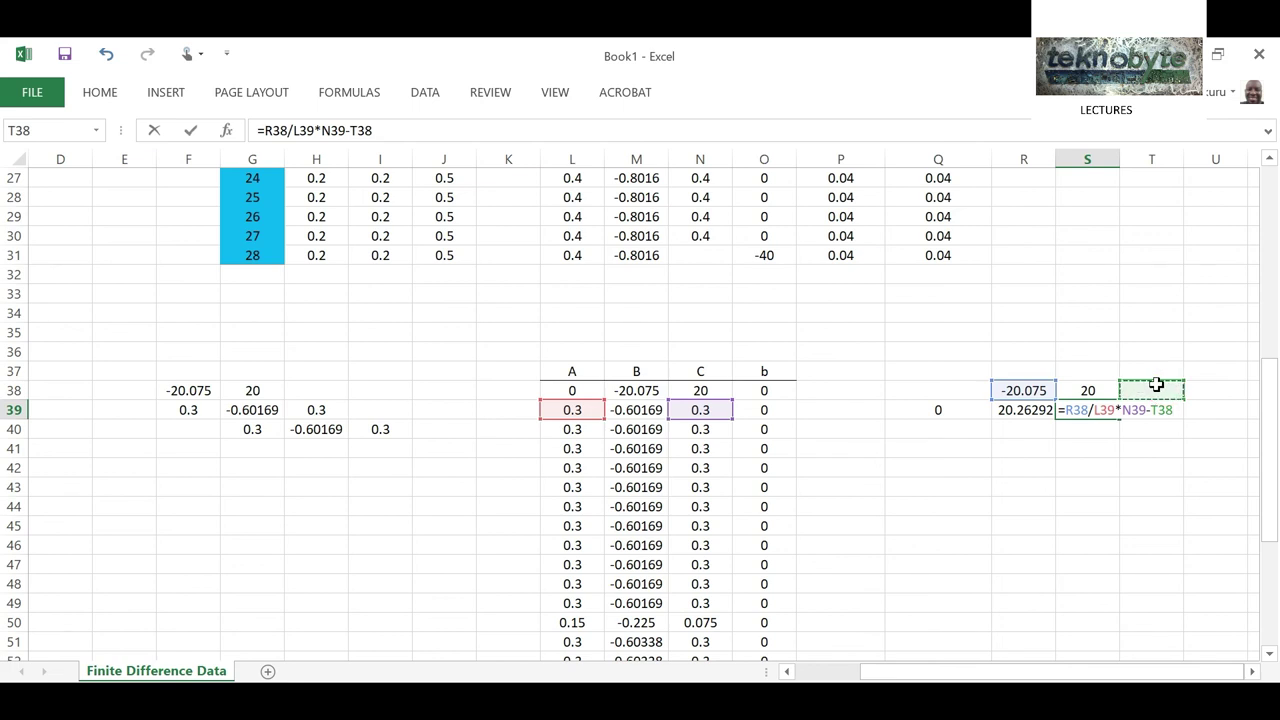
{"action": "key", "text": "Return"}
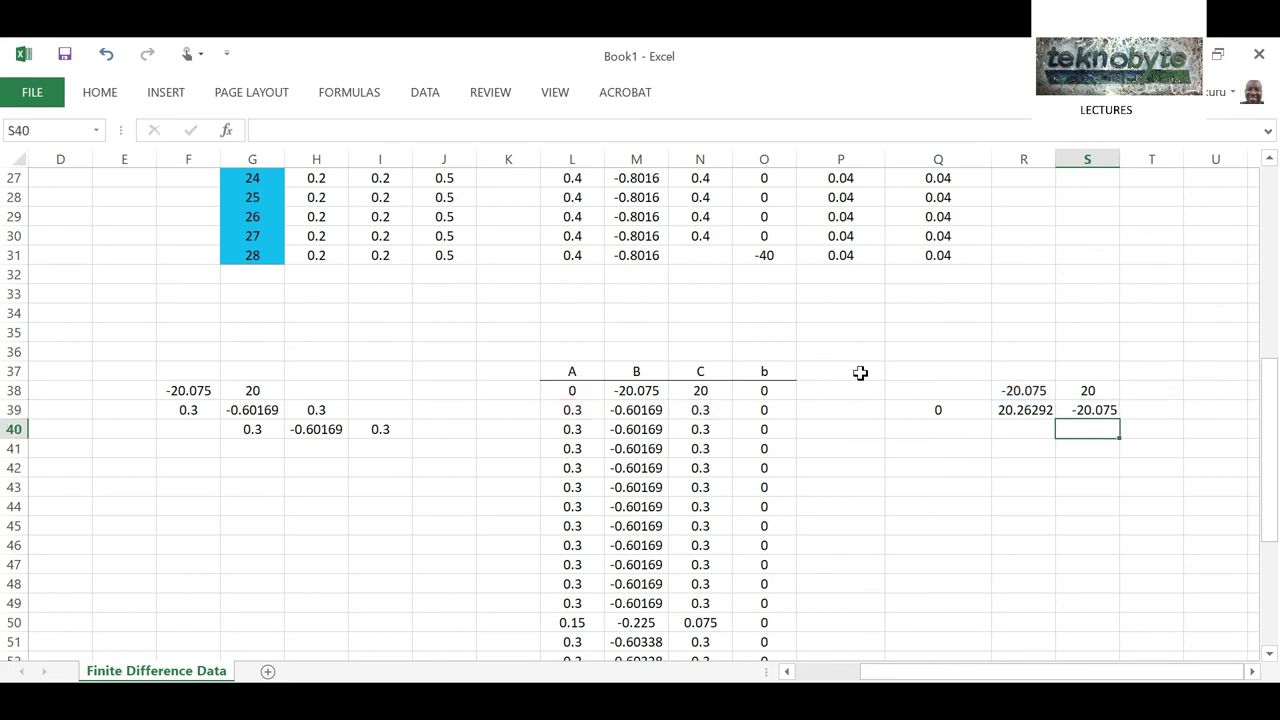
{"action": "left_click_drag", "start_coordinate": [931, 409], "coordinate": [1138, 610]}
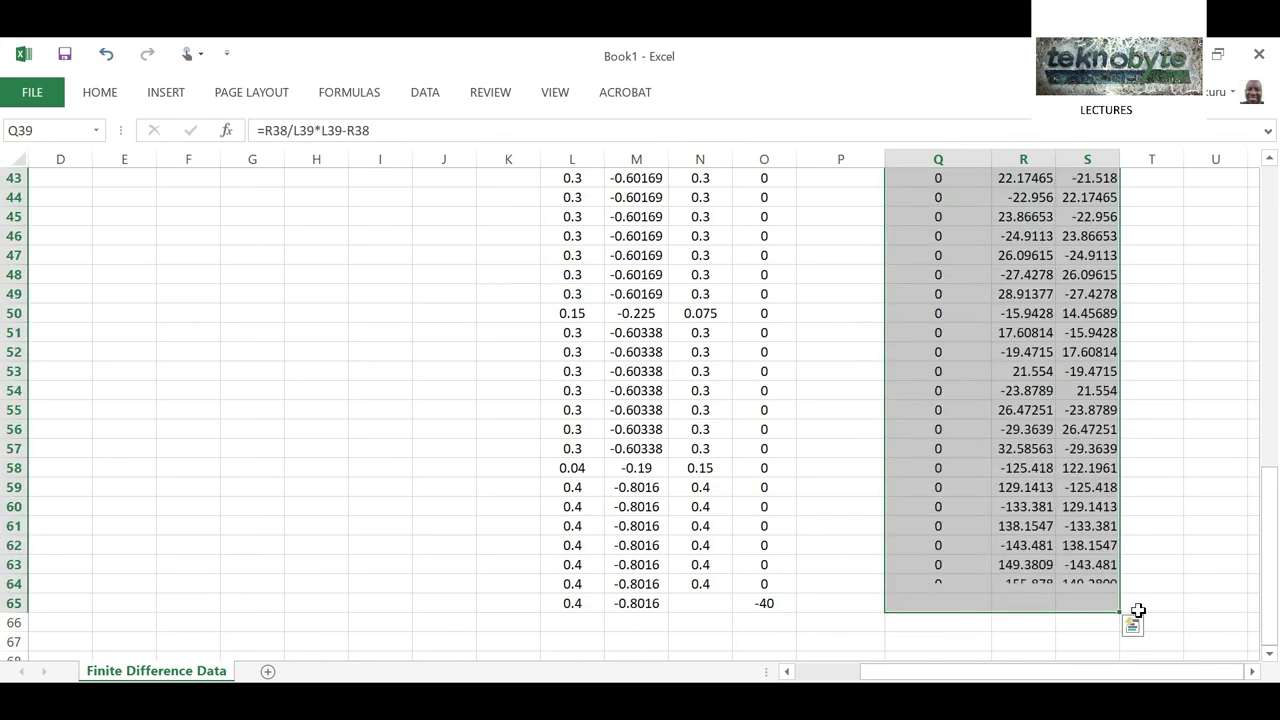
{"action": "scroll", "coordinate": [1203, 545], "scroll_direction": "up", "scroll_amount": 5}
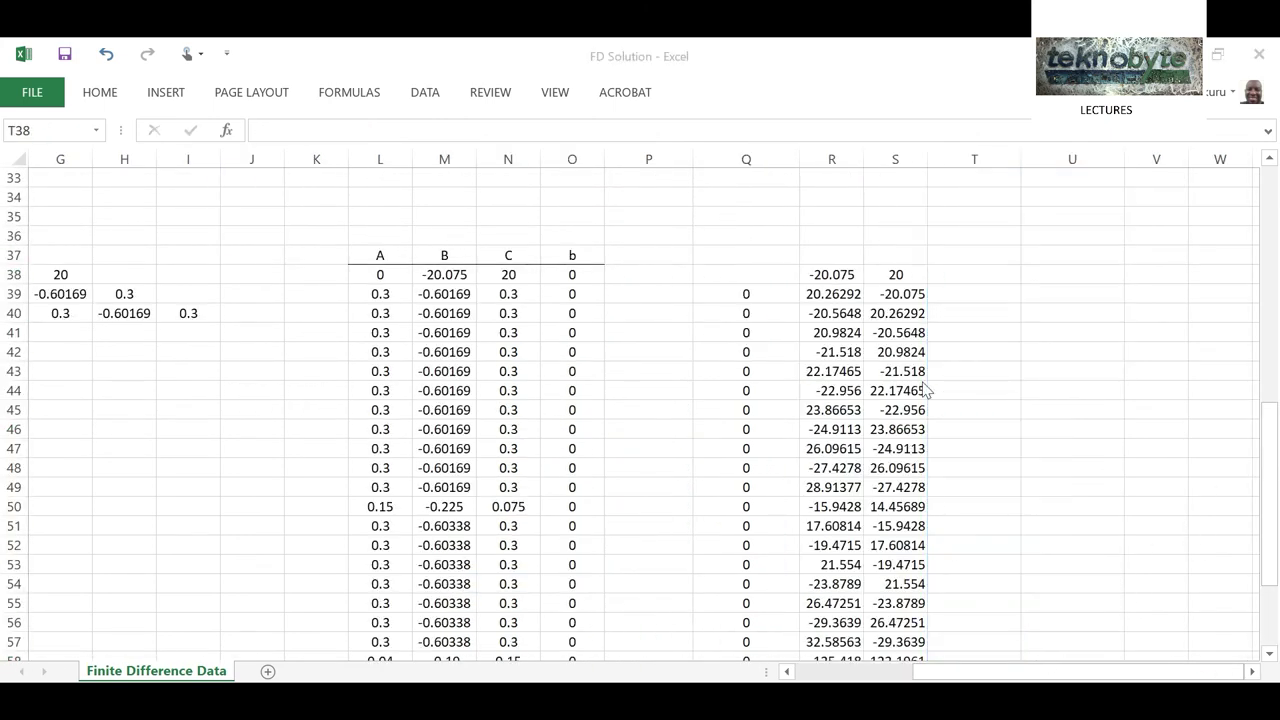
Enter the first right-hand-side value, 0, in T38.
{"action": "left_click", "coordinate": [957, 275]}
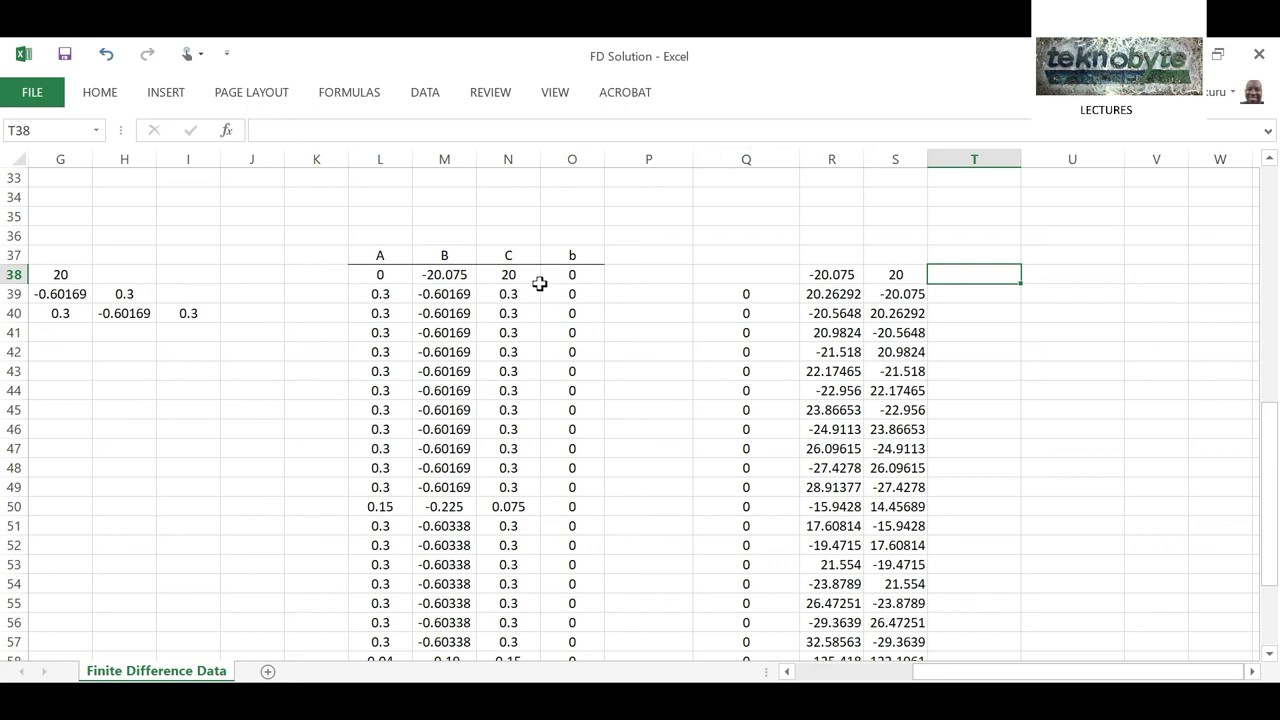
{"action": "type", "text": "=0"}
{"action": "key", "text": "Return"}
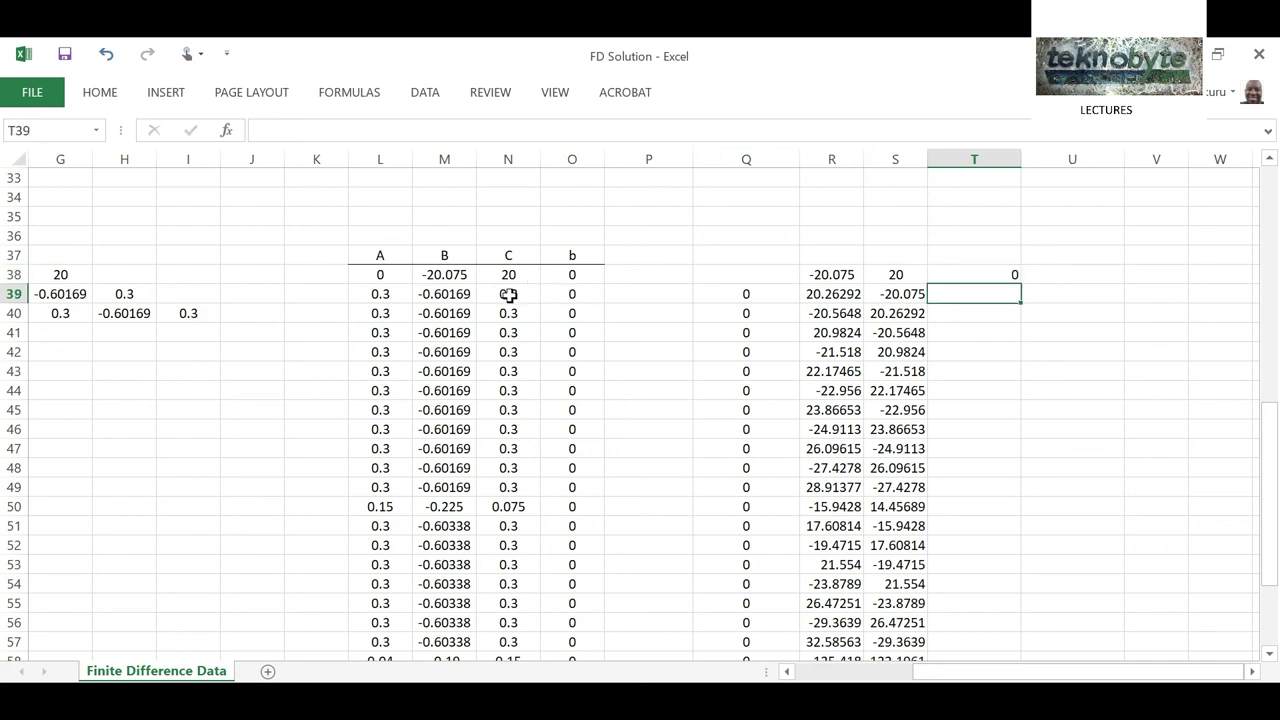
Enter the right-hand-side elimination formula =R38/L39*O39-O38 in T39 and fill it down to T65.
{"action": "type", "text": "="}
{"action": "left_click", "coordinate": [805, 274]}
{"action": "type", "text": "/"}
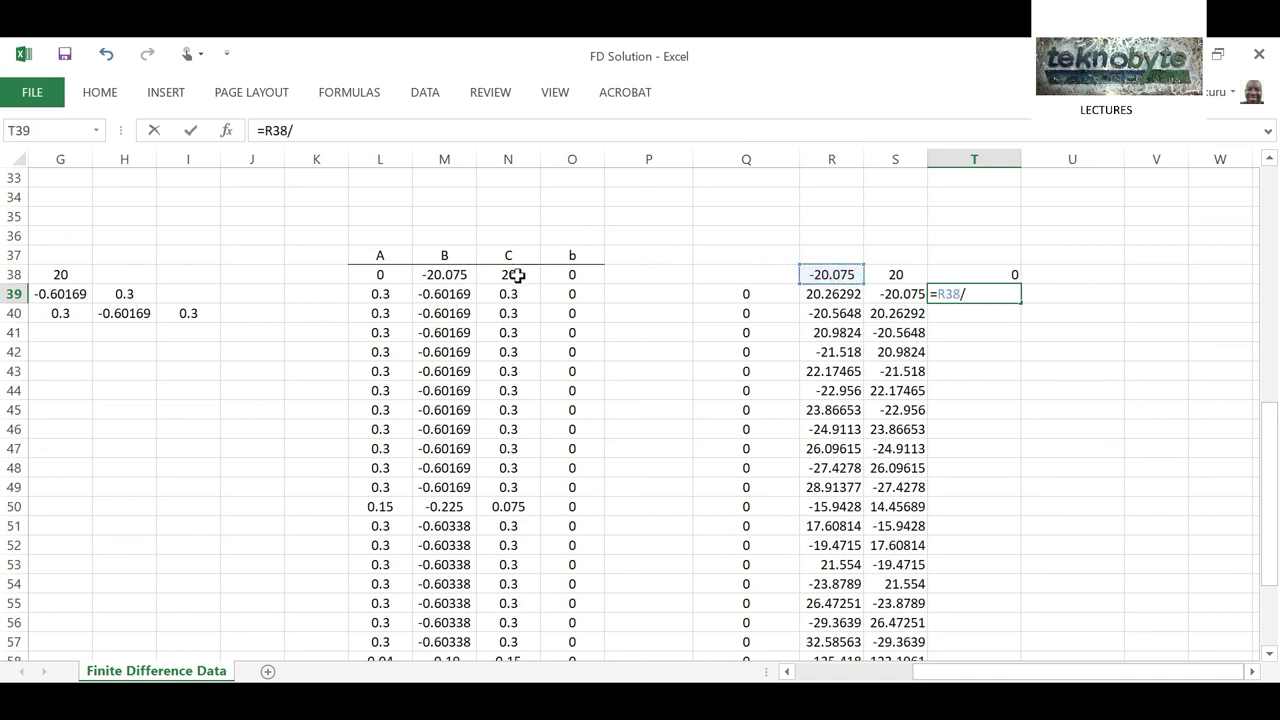
{"action": "left_click", "coordinate": [381, 294]}
{"action": "type", "text": "*"}
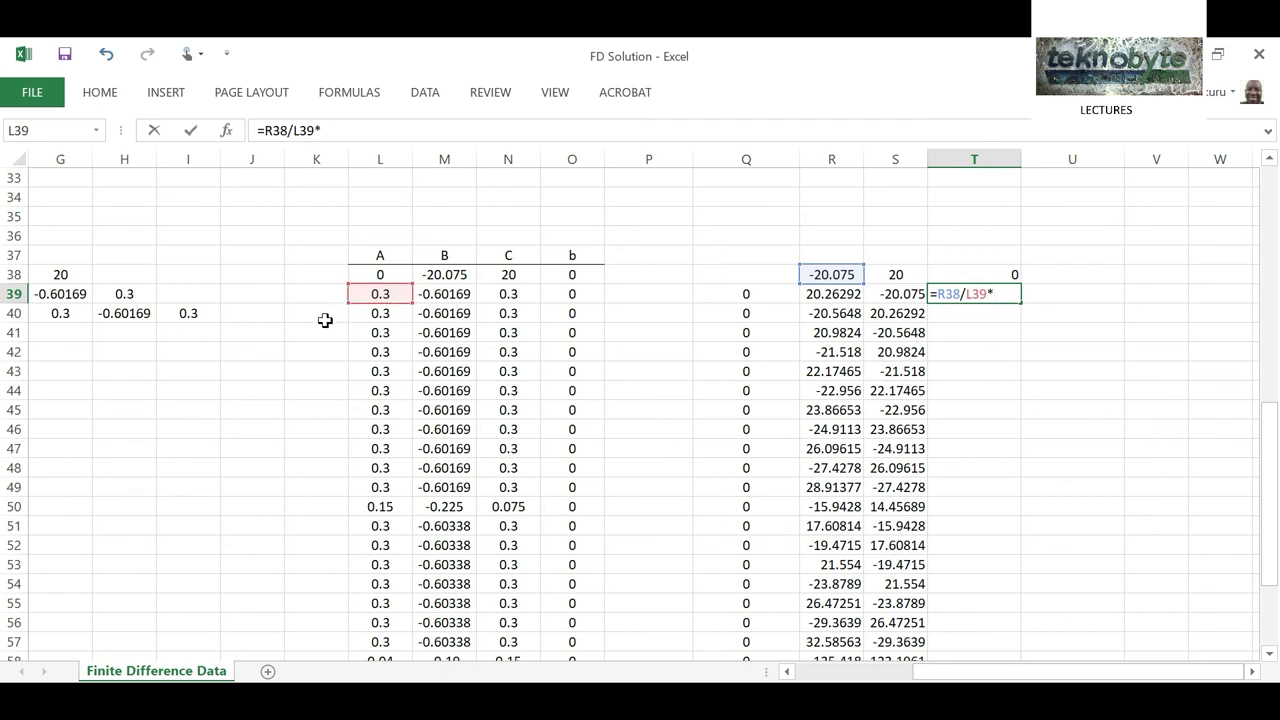
{"action": "left_click", "coordinate": [574, 294]}
{"action": "type", "text": "-"}
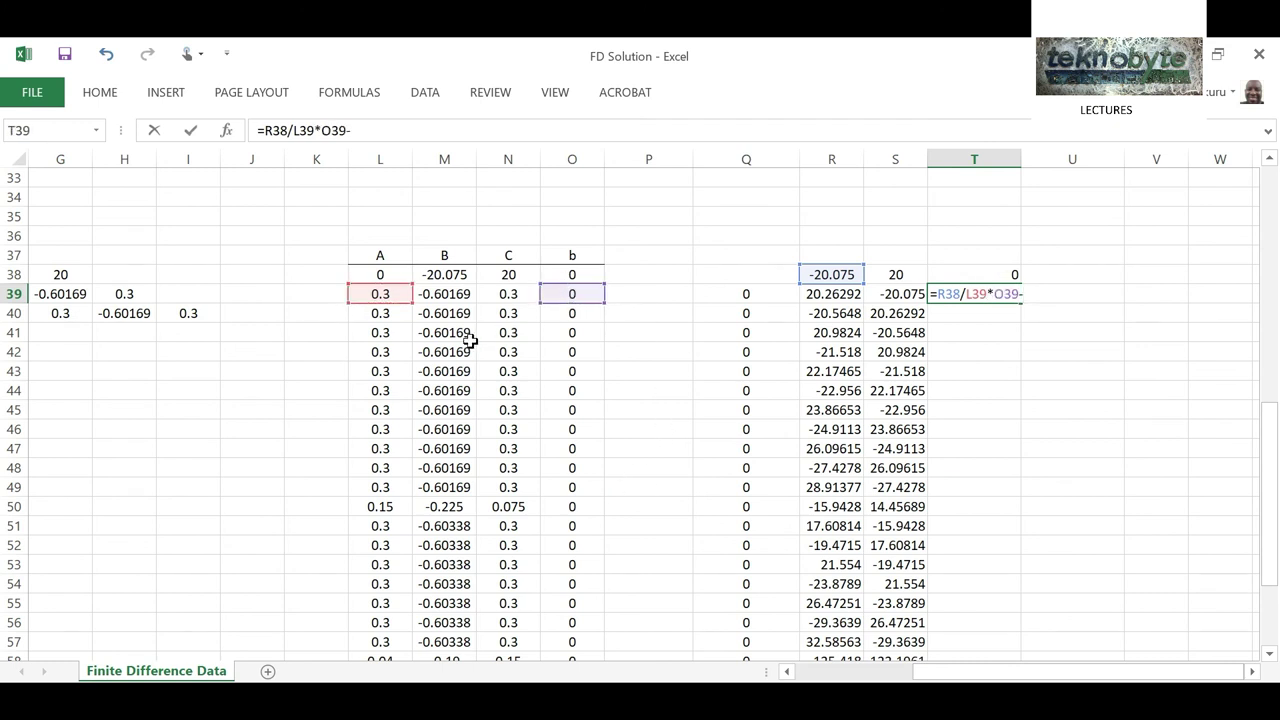
{"action": "left_click", "coordinate": [568, 274]}
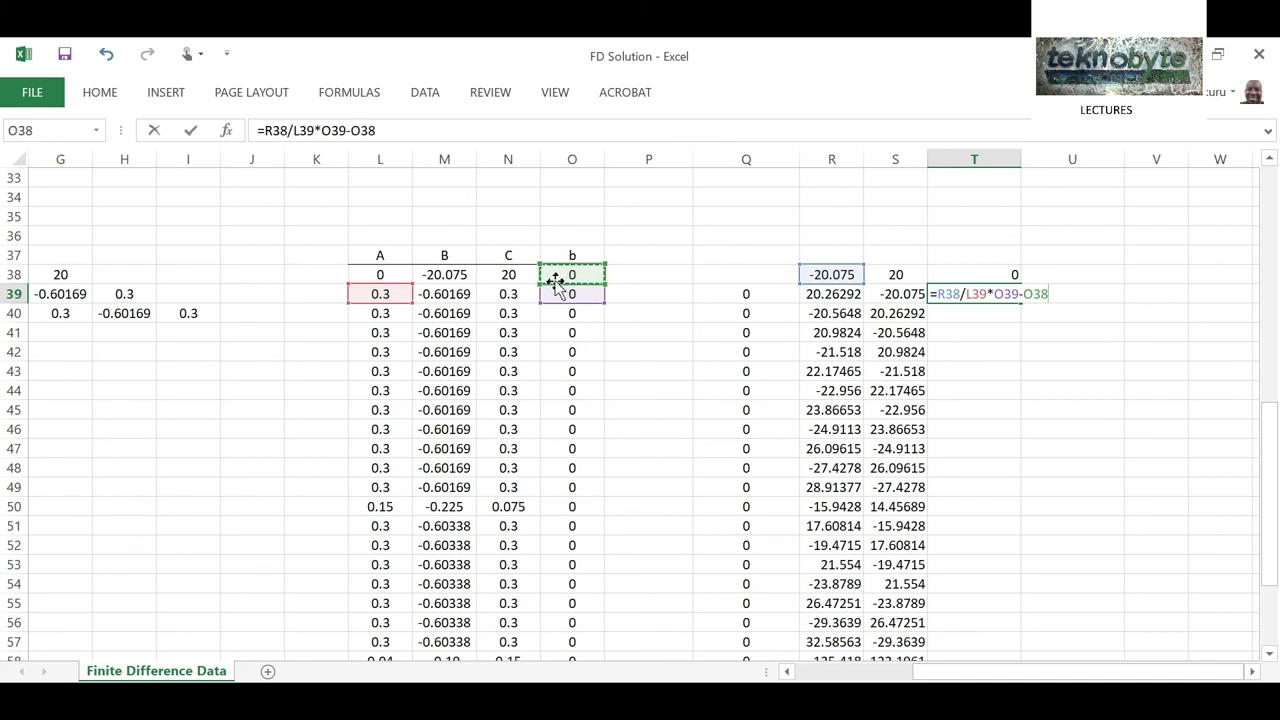
{"action": "key", "text": "Return"}
{"action": "left_click", "coordinate": [1011, 287]}
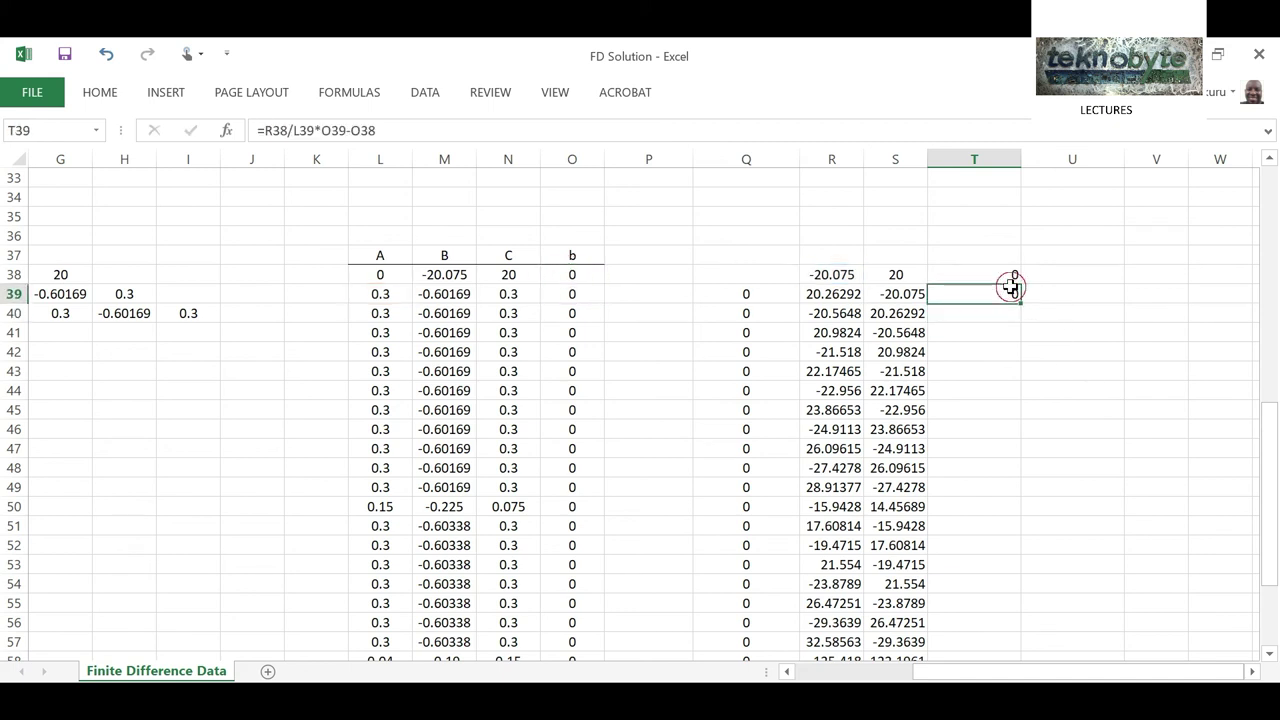
{"action": "left_click_drag", "start_coordinate": [1019, 300], "coordinate": [1010, 637]}
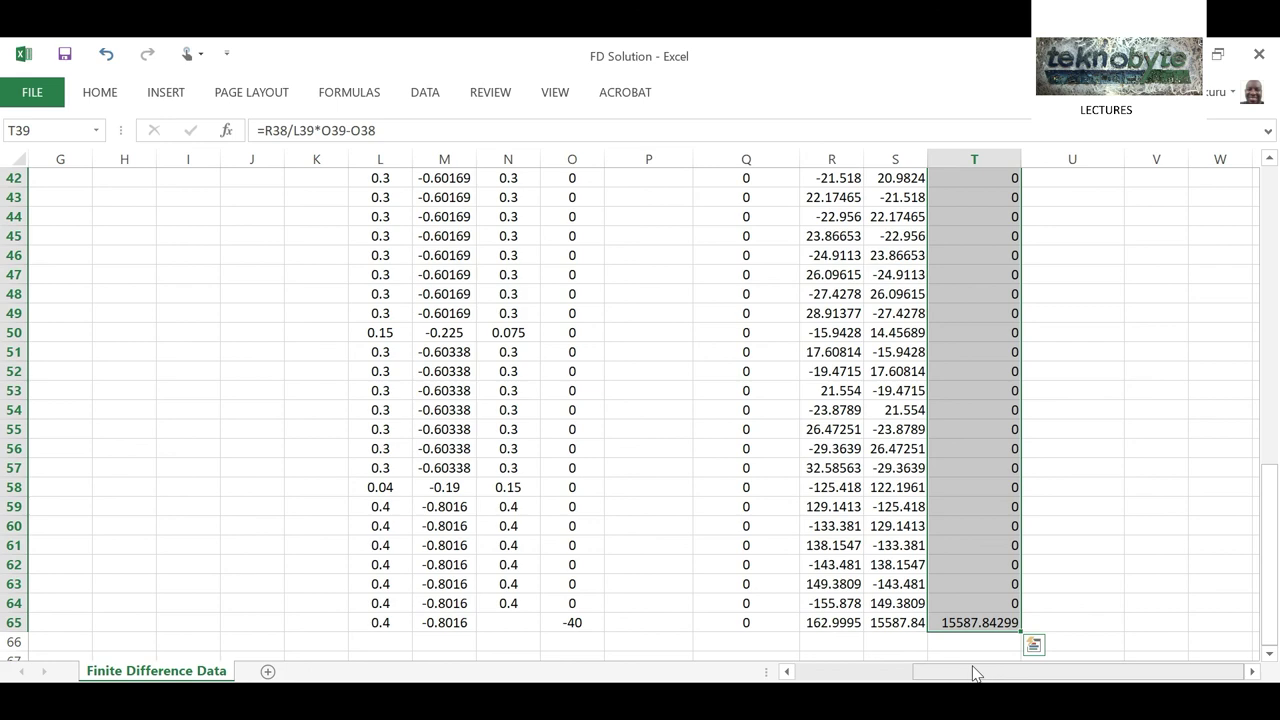
Calculate the last node's solution in V65 with the formula =T65/R65.
{"action": "scroll", "coordinate": [1010, 640], "scroll_direction": "up", "scroll_amount": 1}
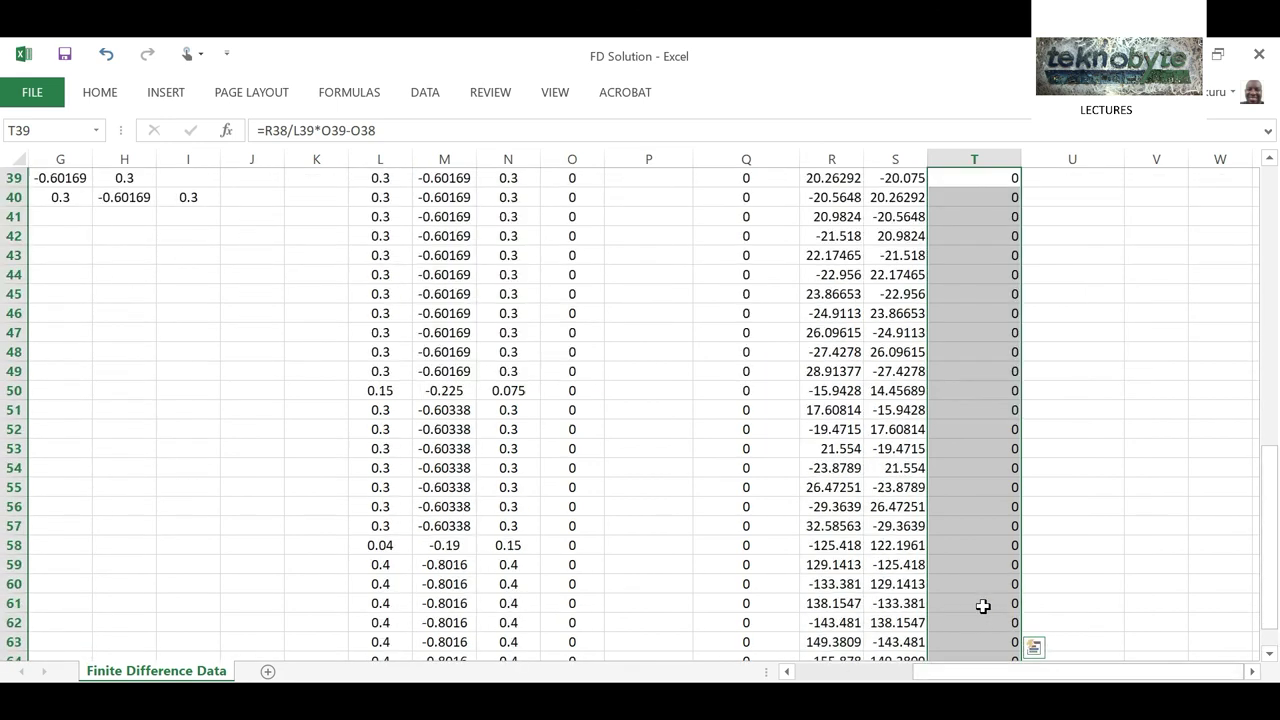
{"action": "scroll", "coordinate": [983, 607], "scroll_direction": "up", "scroll_amount": 1}
{"action": "scroll", "coordinate": [983, 607], "scroll_direction": "down", "scroll_amount": 4}
{"action": "left_click", "coordinate": [1156, 506]}
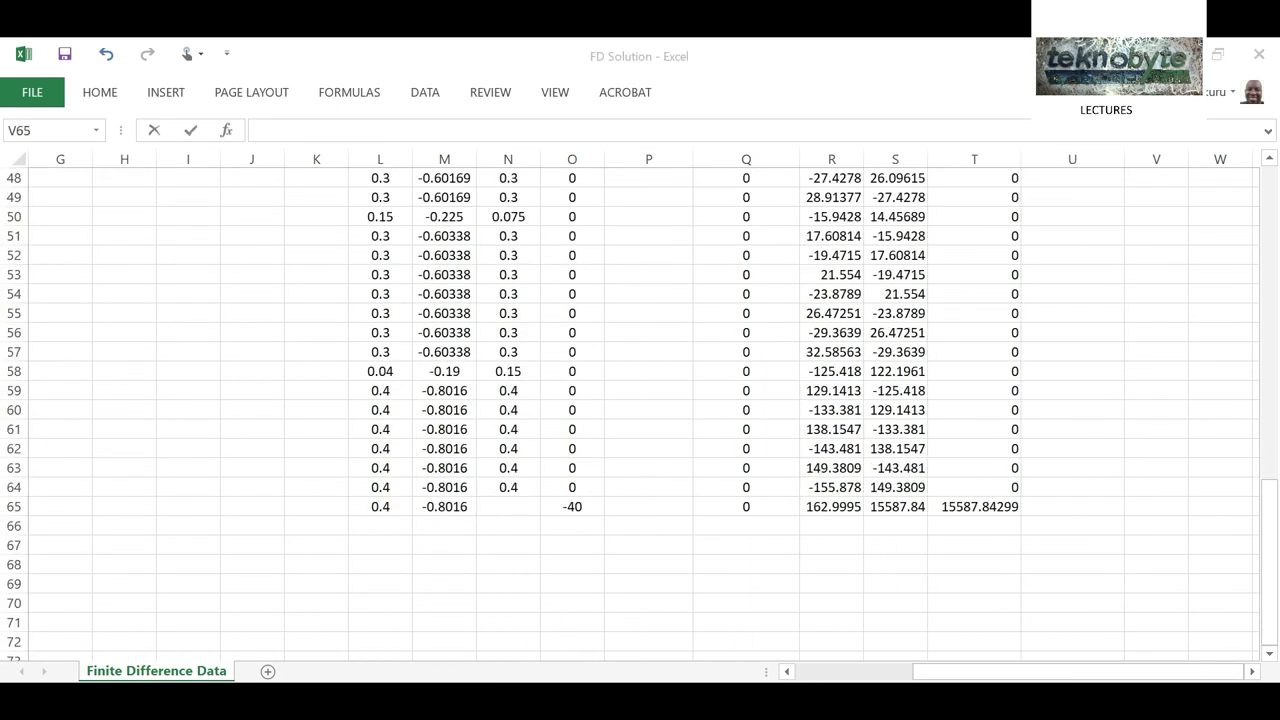
{"action": "left_click", "coordinate": [1145, 506]}
{"action": "type", "text": "="}
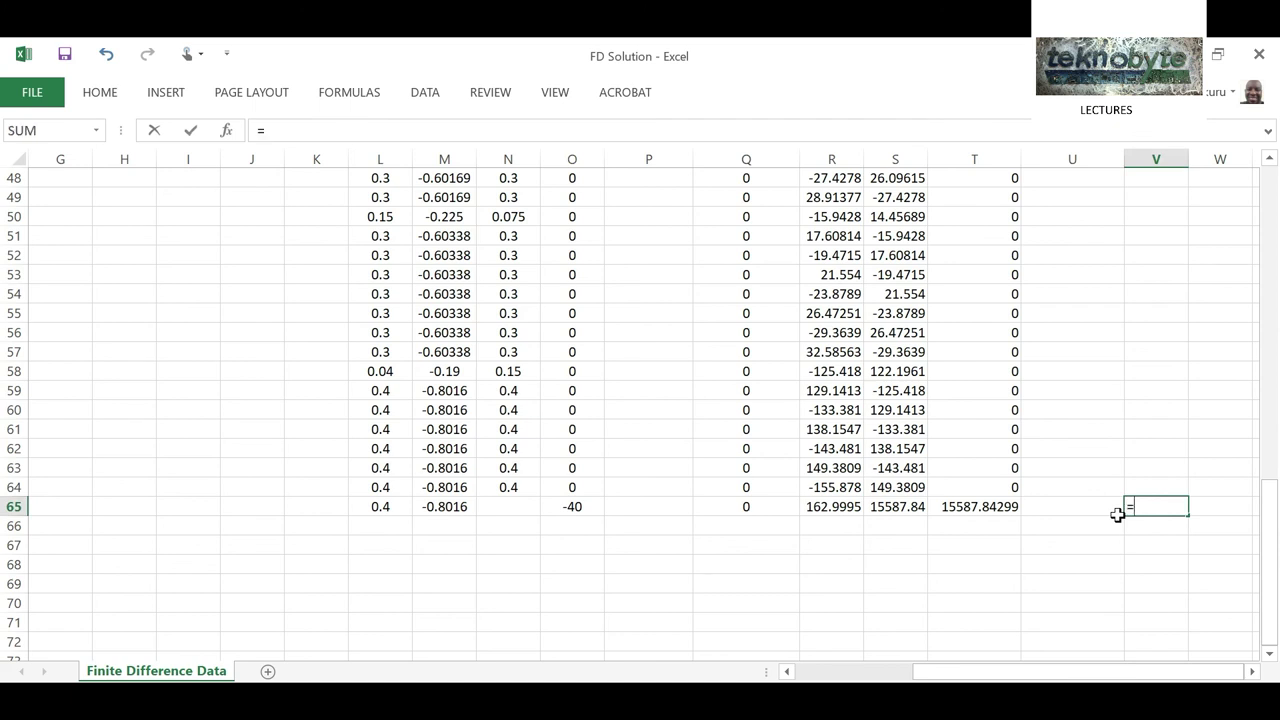
{"action": "left_click", "coordinate": [993, 507]}
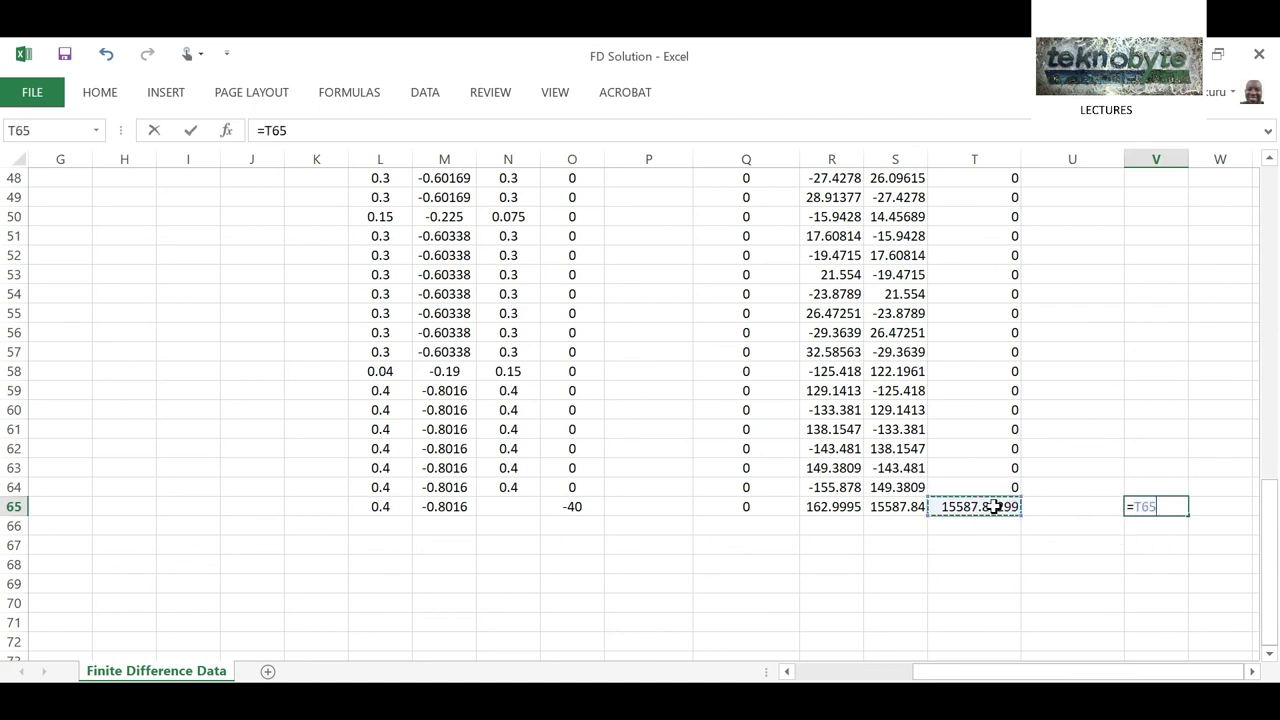
{"action": "type", "text": "/"}
{"action": "left_click", "coordinate": [822, 508]}
{"action": "key", "text": "Return"}
Enter the back-substitution formula =(T64-S64*V65)/R64 in V64.
{"action": "key", "text": "Up"}
{"action": "key", "text": "Up"}
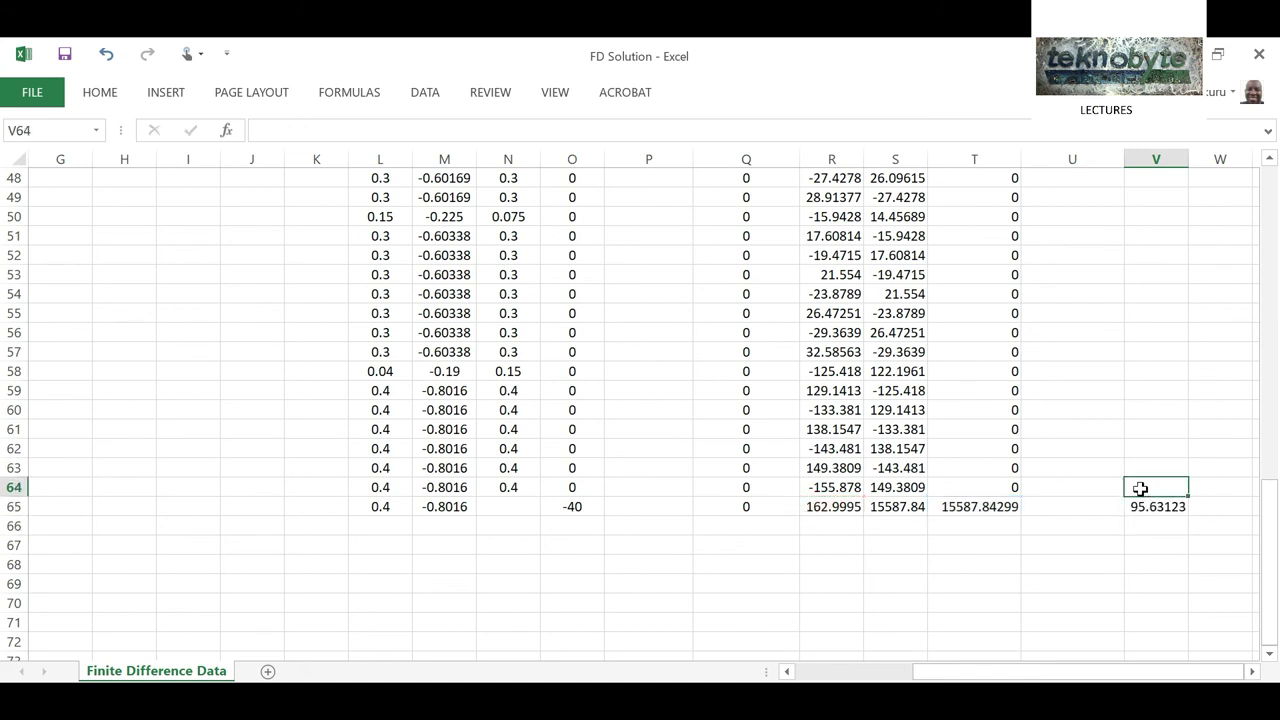
{"action": "type", "text": "="}
{"action": "left_click", "coordinate": [1000, 488]}
{"action": "type", "text": "-"}
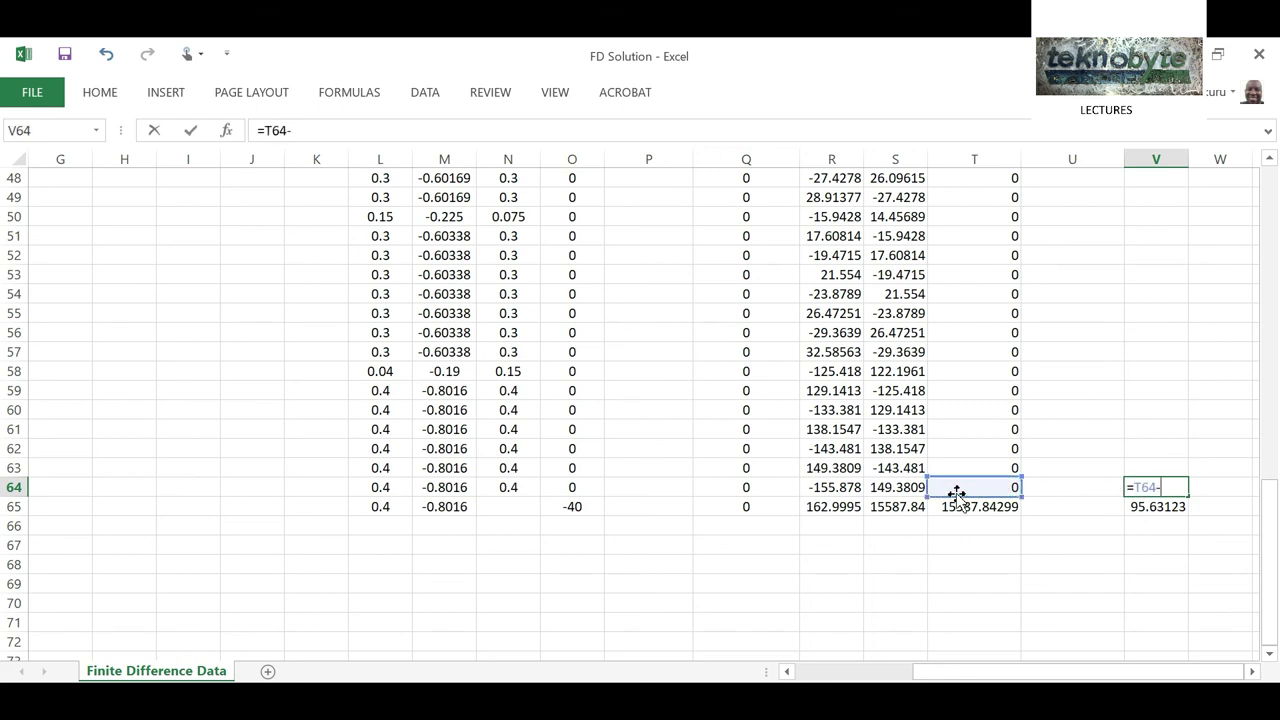
{"action": "left_click", "coordinate": [898, 487]}
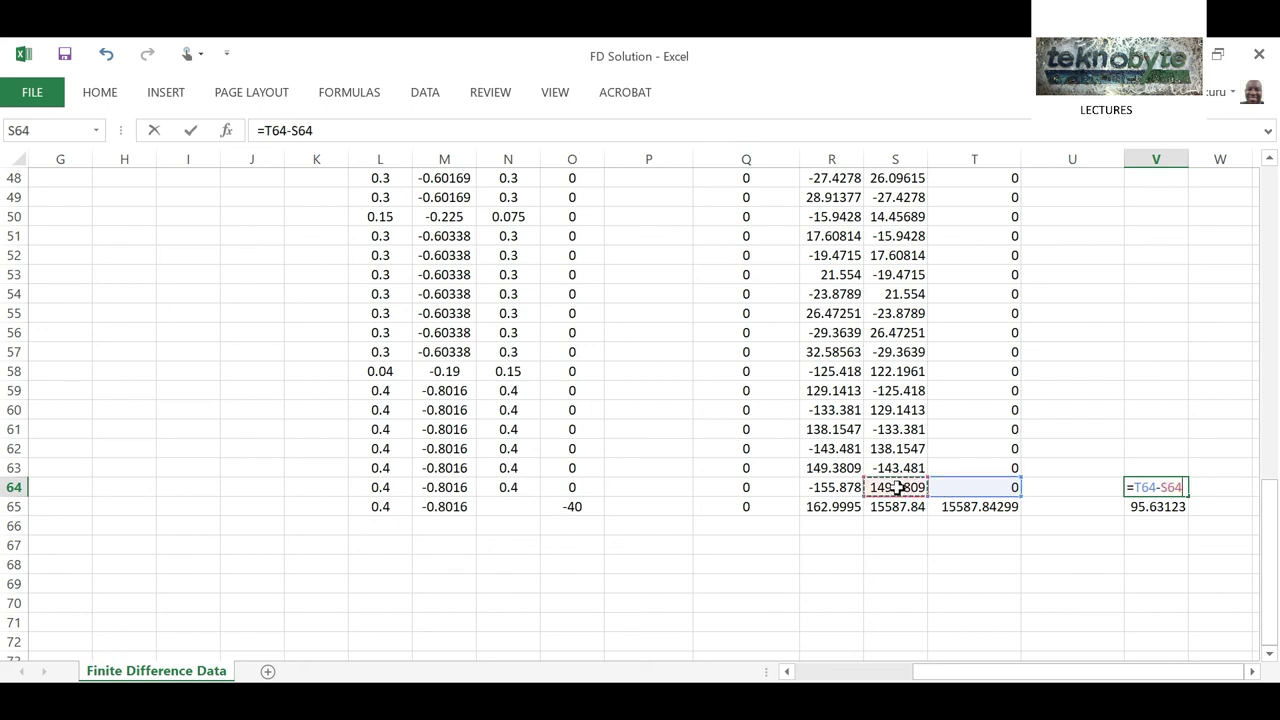
{"action": "type", "text": "*"}
{"action": "left_click", "coordinate": [1160, 506]}
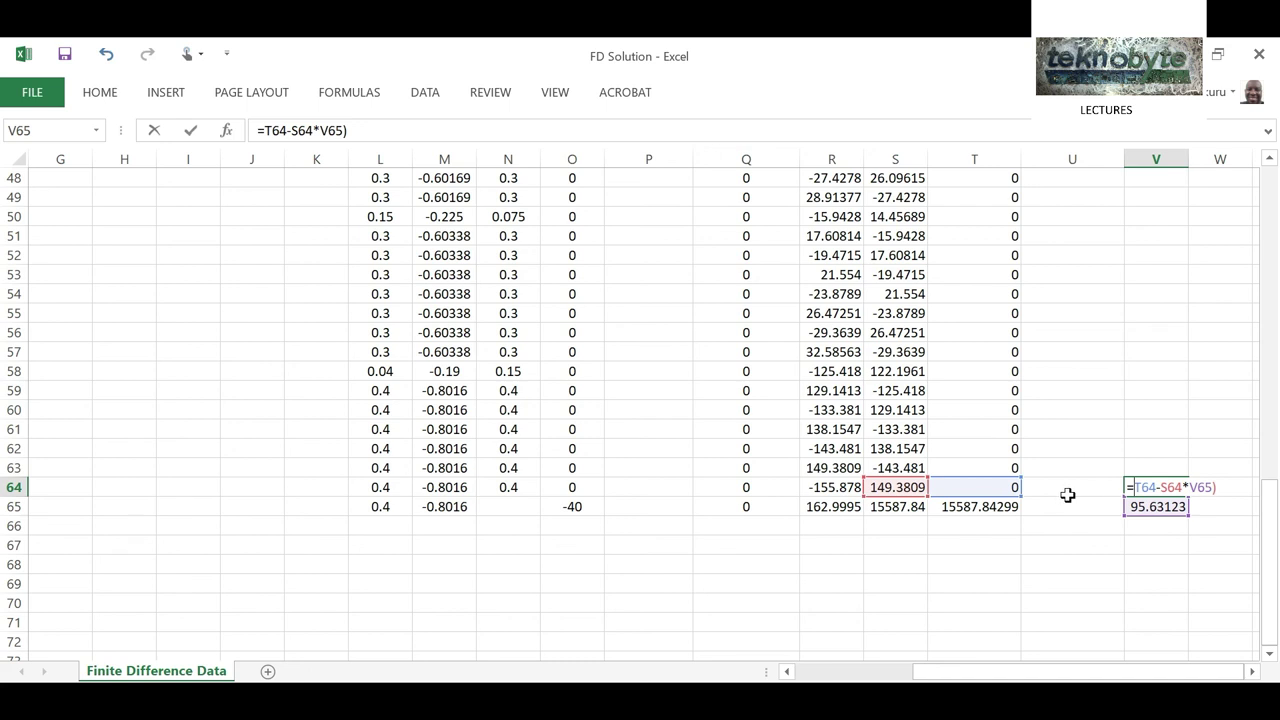
{"action": "type", "text": "("}
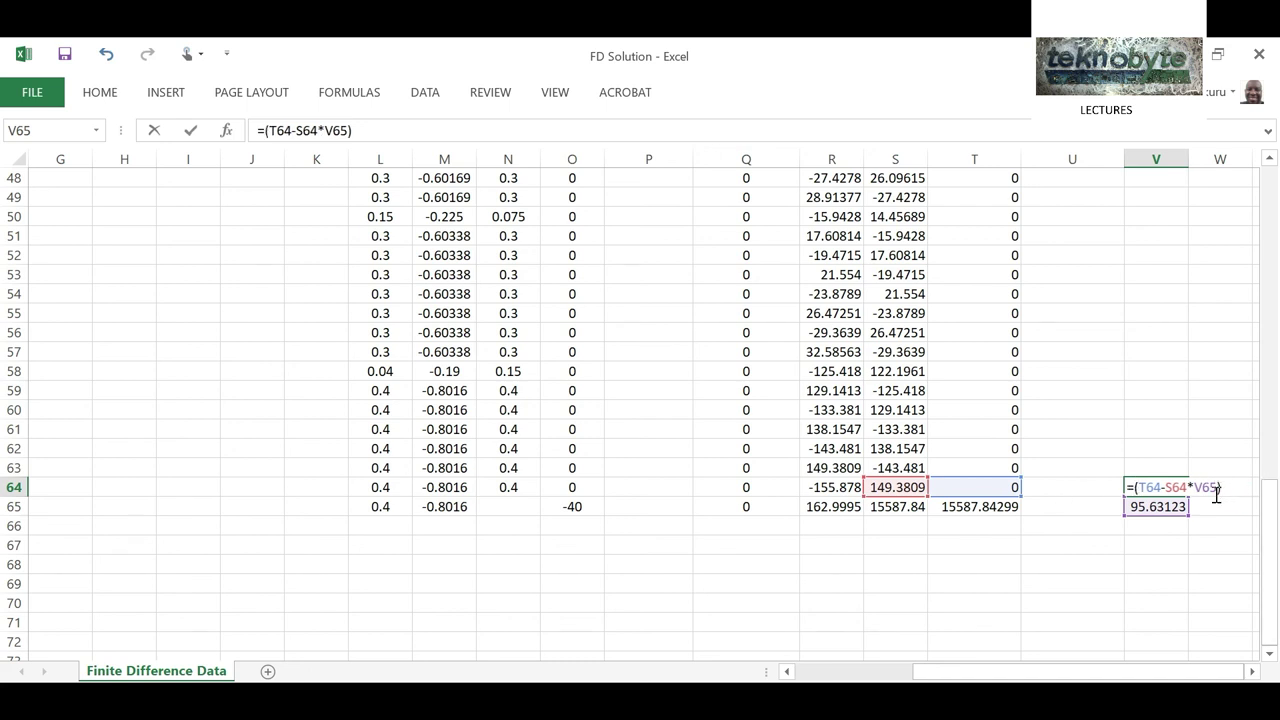
{"action": "left_click", "coordinate": [833, 489]}
{"action": "key", "text": "Return"}
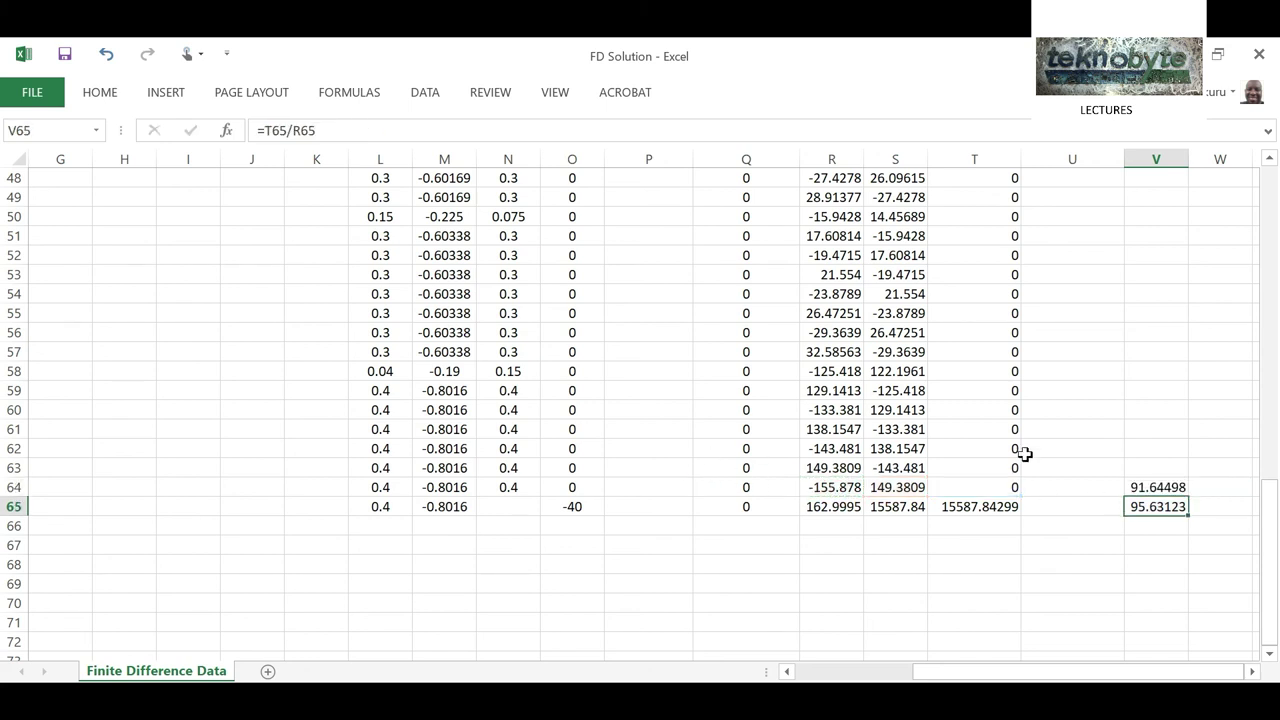
Fill the back-substitution formula from V64 up to V38 and look over the solution values.
{"action": "left_click", "coordinate": [1145, 489]}
{"action": "left_click_drag", "start_coordinate": [1188, 494], "coordinate": [1154, 389]}
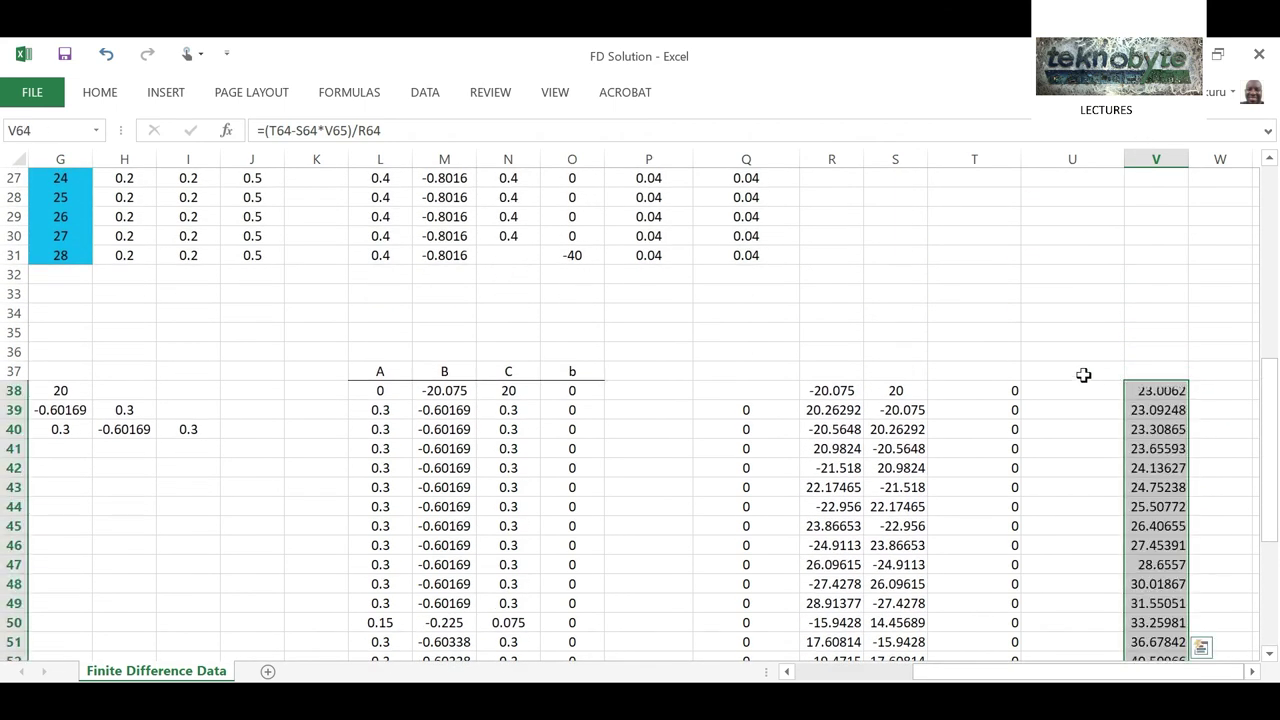
{"action": "scroll", "coordinate": [1052, 370], "scroll_direction": "down", "scroll_amount": 8}
{"action": "scroll", "coordinate": [1052, 374], "scroll_direction": "up", "scroll_amount": 6}
{"action": "scroll", "coordinate": [1060, 385], "scroll_direction": "down", "scroll_amount": 5}
{"action": "scroll", "coordinate": [1068, 399], "scroll_direction": "up", "scroll_amount": 6}
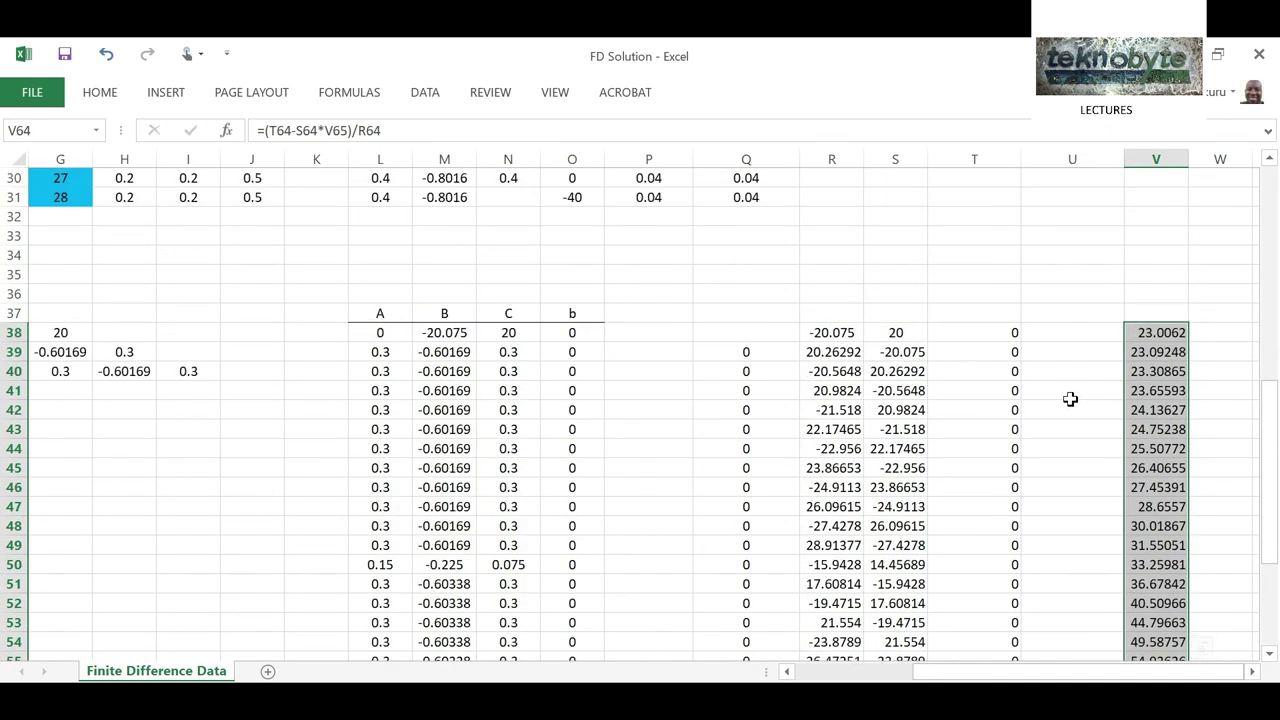
Enter the value 100 in V66, directly below the last node's solution.
{"action": "scroll", "coordinate": [1070, 399], "scroll_direction": "down", "scroll_amount": 8}
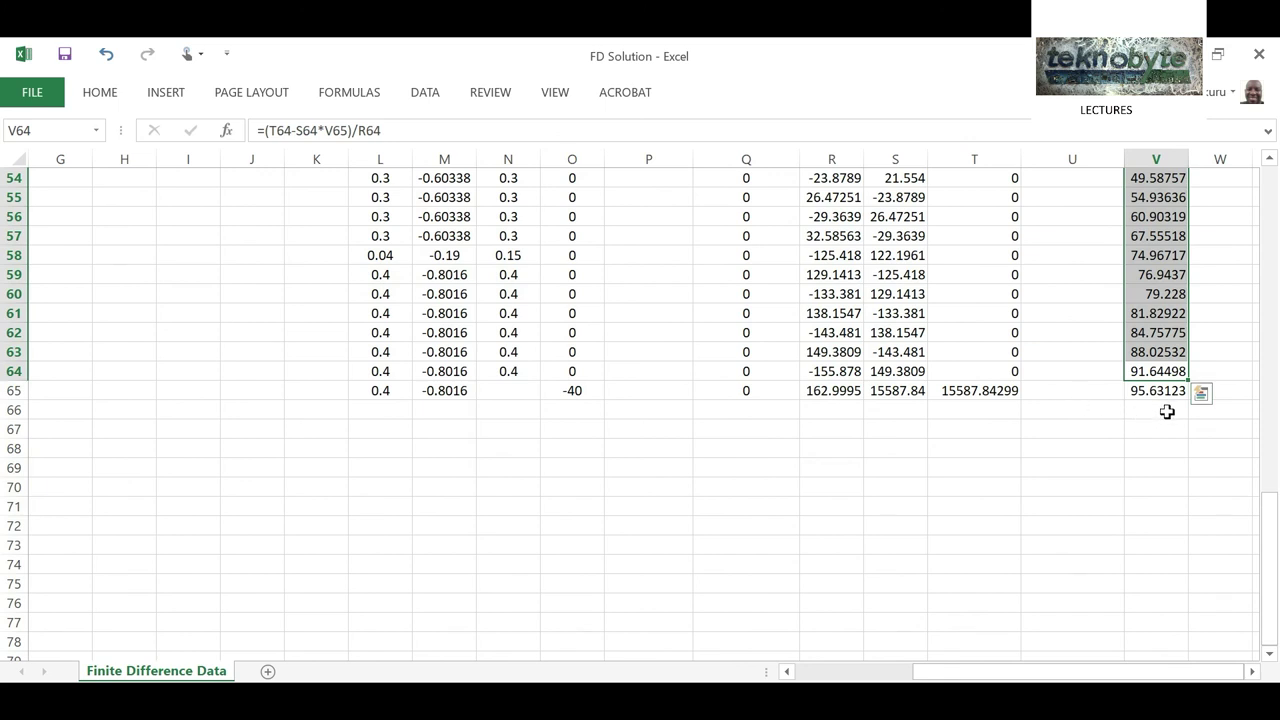
{"action": "left_click", "coordinate": [1167, 410]}
{"action": "type", "text": "100"}
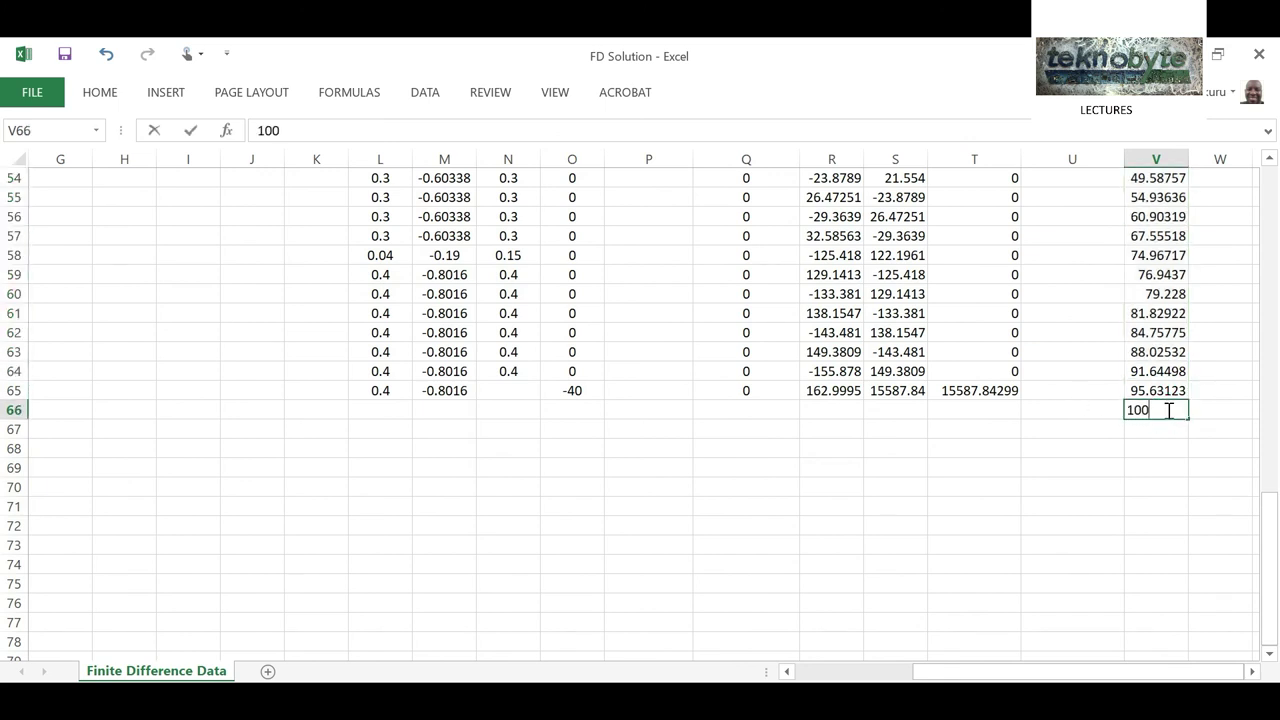
{"action": "key", "text": "Return"}
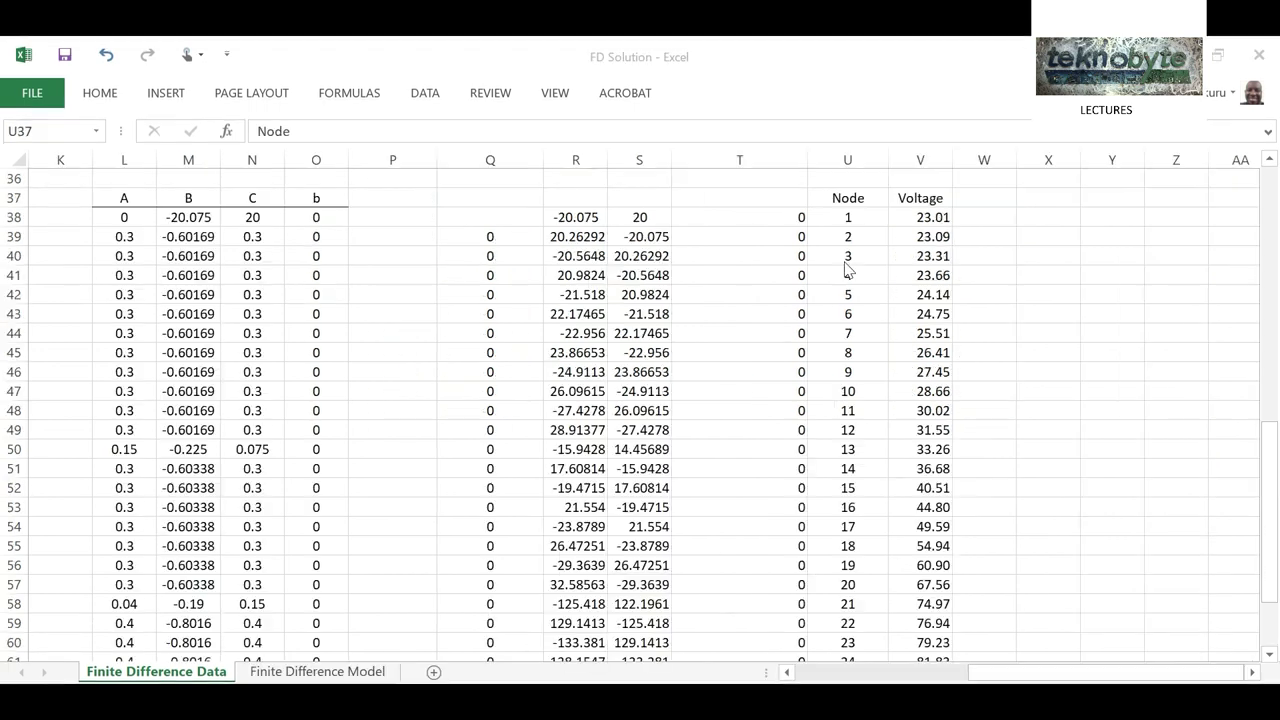
Plot the Node and Voltage columns, starting at U37, as a scatter chart with straight lines and markers.
{"action": "key", "text": "ctrl+shift+Right"}
{"action": "key", "text": "ctrl+shift+Down"}
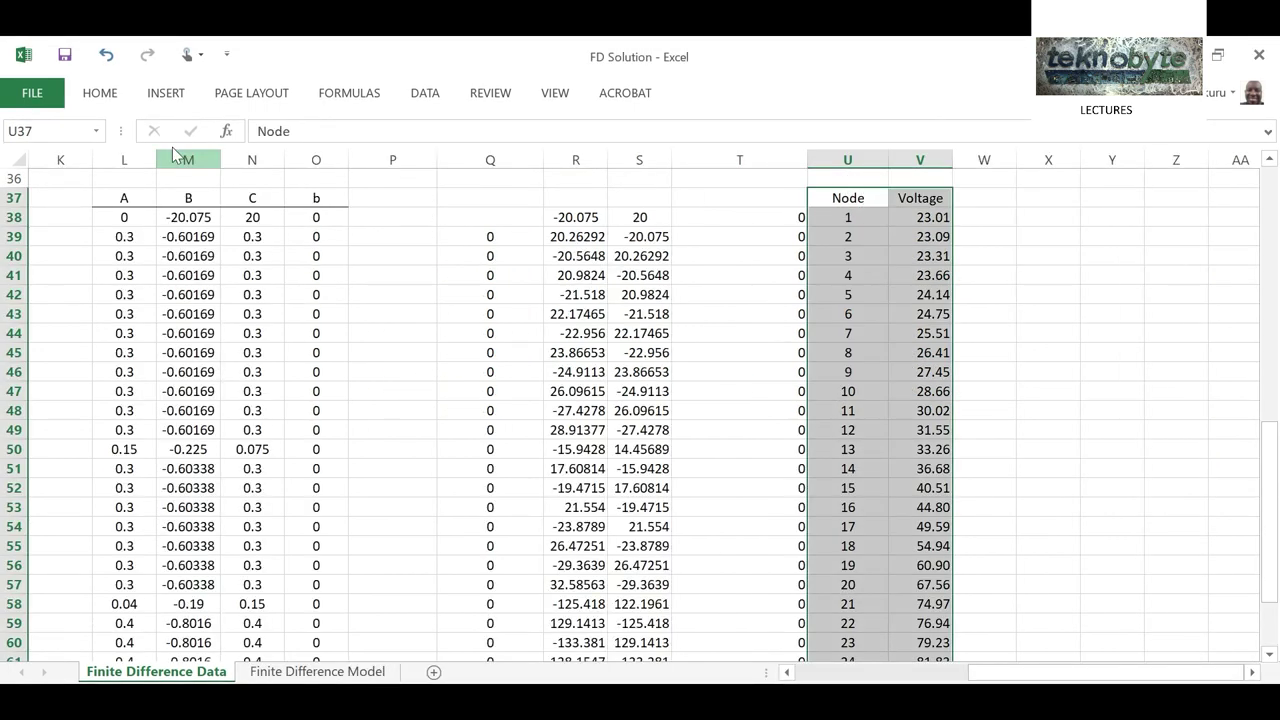
{"action": "left_click", "coordinate": [165, 94]}
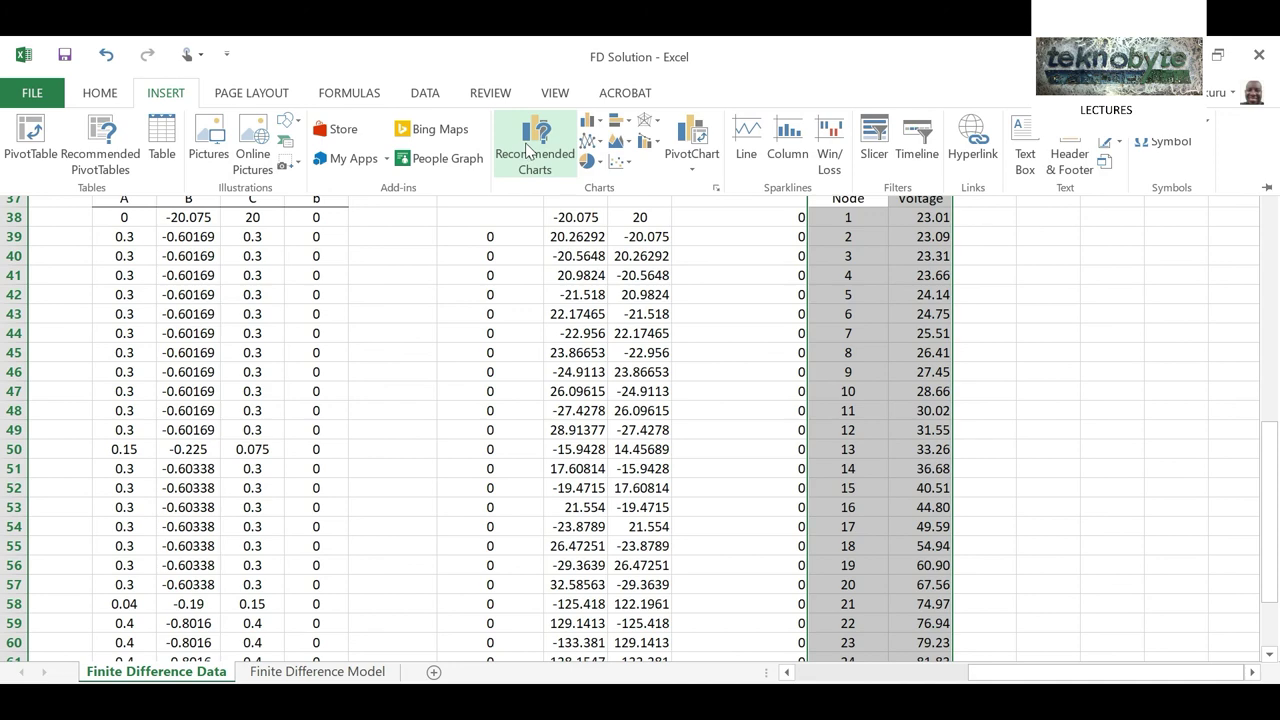
{"action": "left_click", "coordinate": [534, 140]}
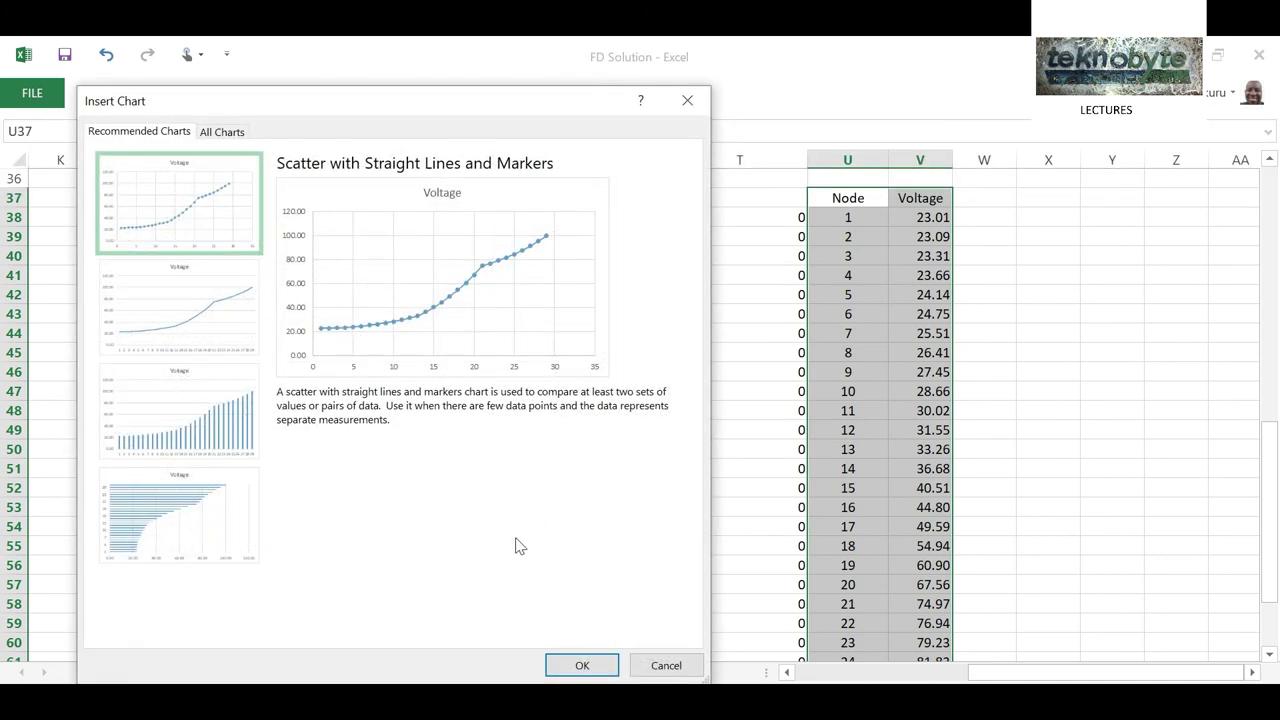
{"action": "left_click", "coordinate": [581, 664]}
Move the Voltage chart beside the Node column and inspect data points along its curve, including the first and last ones.
{"action": "left_click_drag", "start_coordinate": [514, 323], "coordinate": [439, 262]}
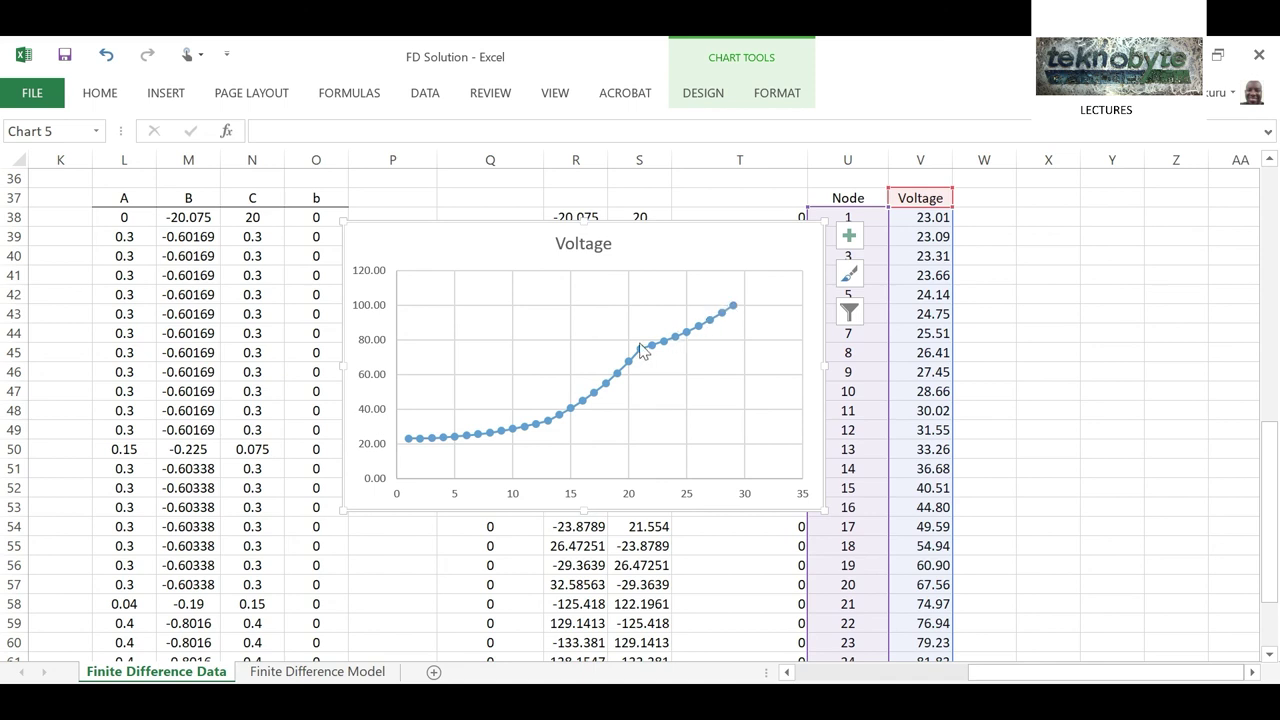
{"action": "mouse_move", "coordinate": [645, 357]}
{"action": "mouse_move", "coordinate": [733, 307]}
{"action": "mouse_move", "coordinate": [404, 445]}
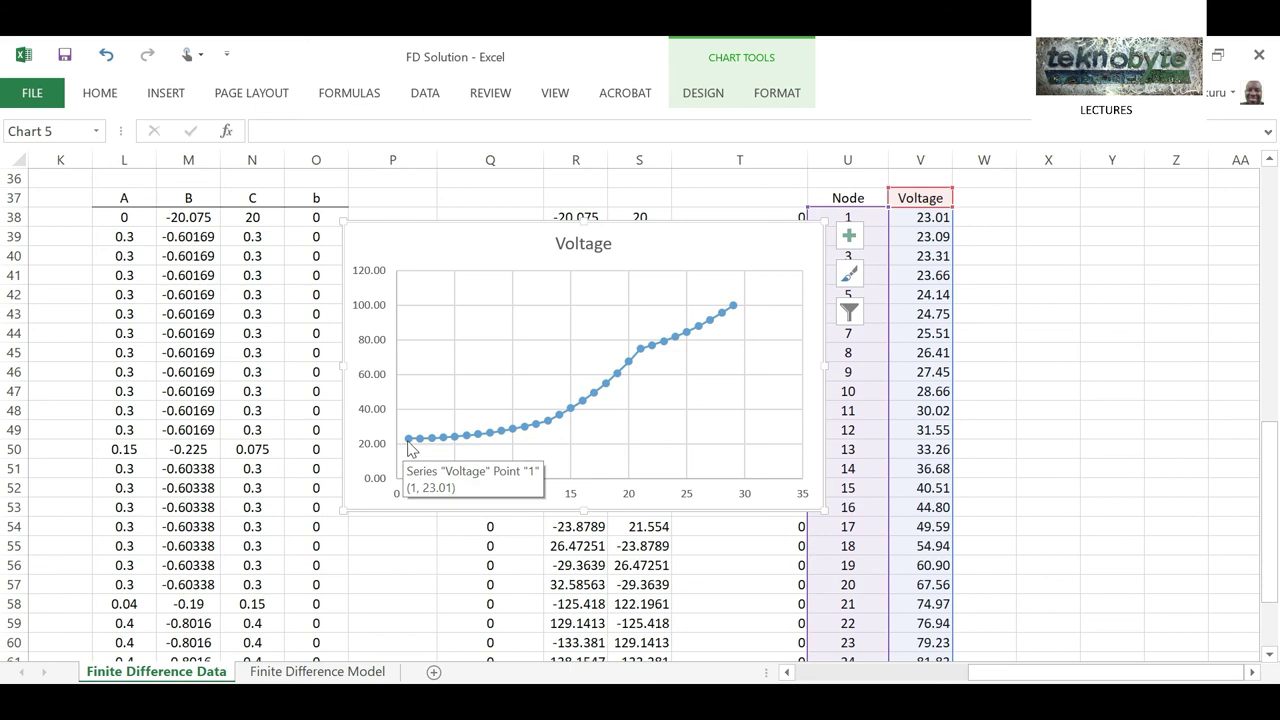